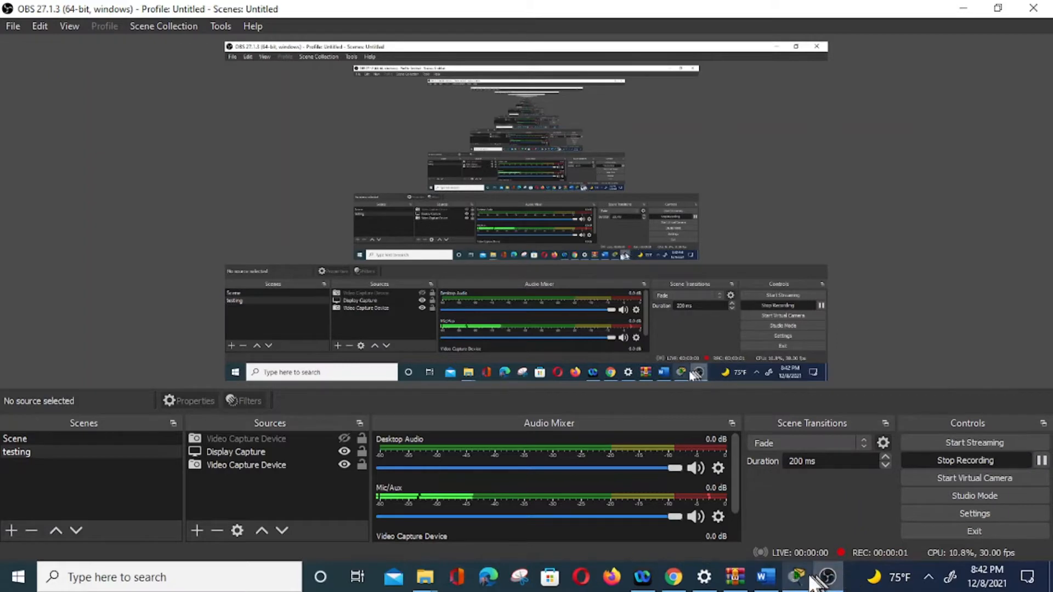
# Step: Show the Packet Tracer network beside the Word lab worksheet
pyautogui.click(796, 577)
pyautogui.click(766, 577)
pyautogui.moveTo(744, 576)
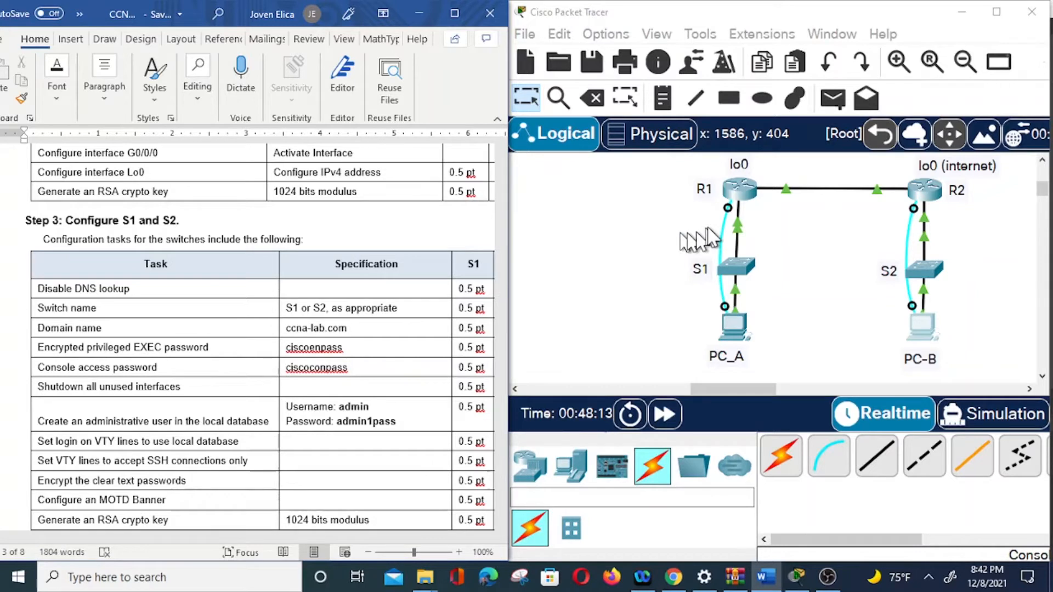
# Step: Run a console cable from switch S1's Console port to PC_A and open PC_A's terminal settings
pyautogui.click(727, 267)
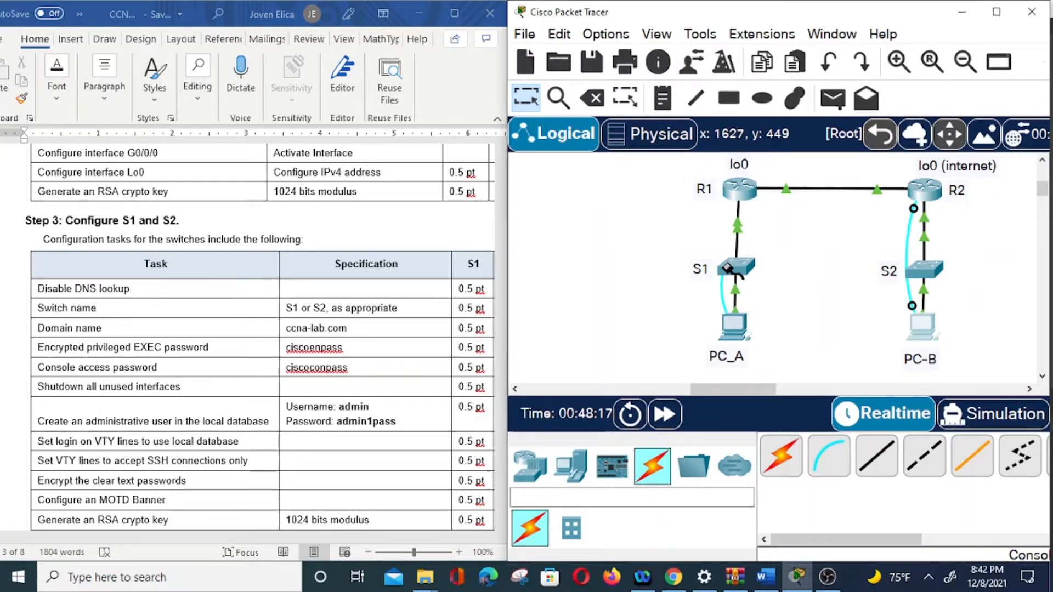
pyautogui.click(728, 267)
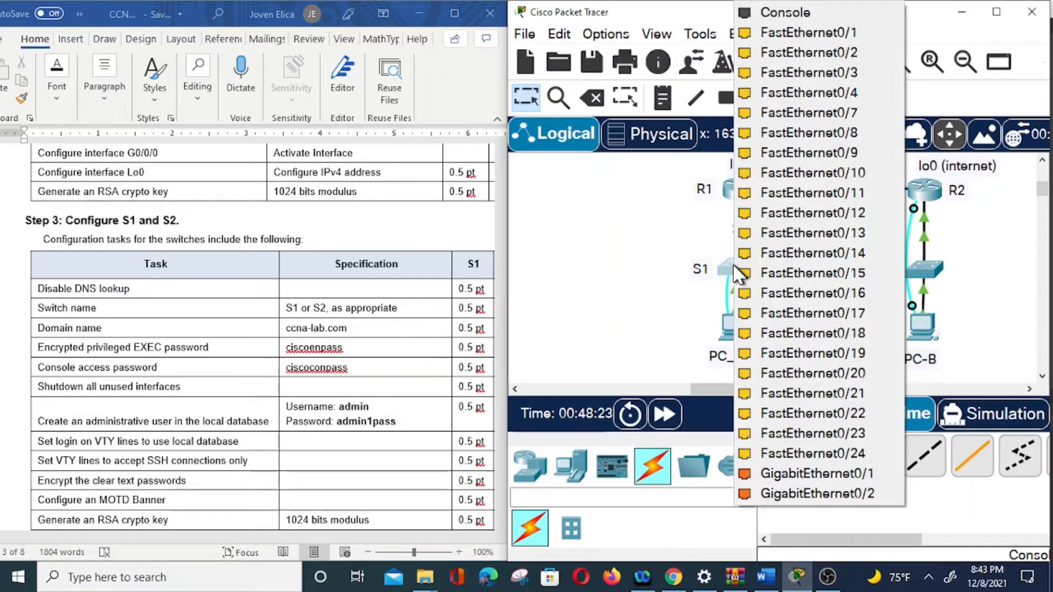
pyautogui.click(785, 13)
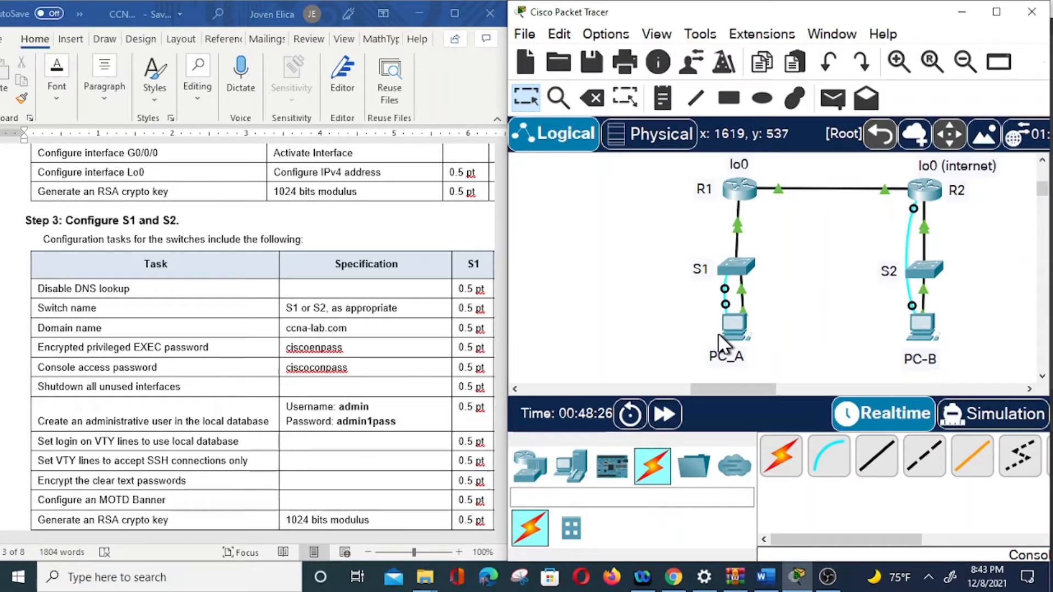
pyautogui.click(722, 344)
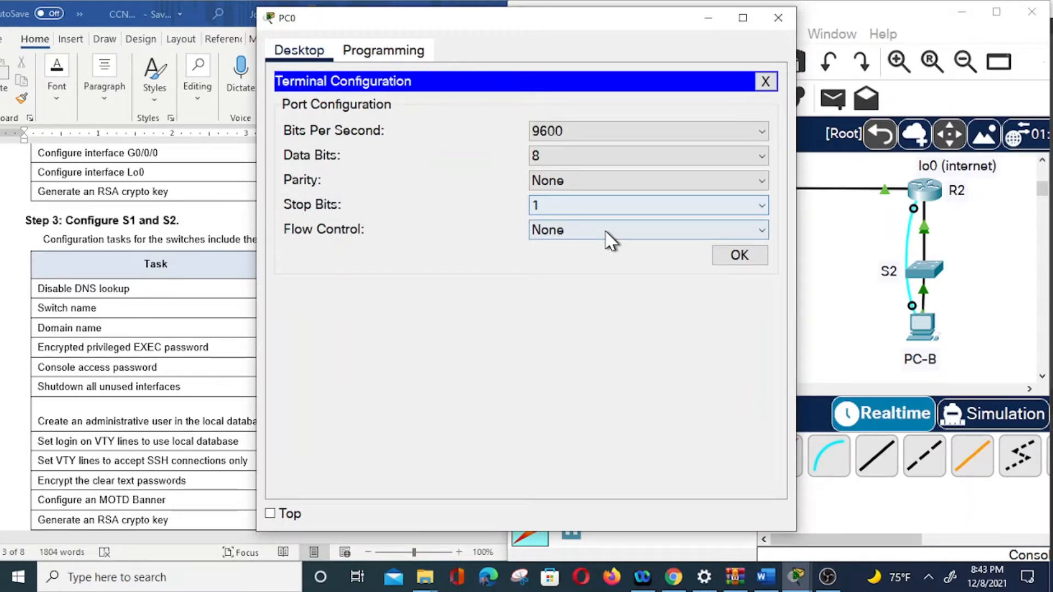
# Step: Connect the terminal with default 9600 settings and move the PC0 window beside the worksheet
pyautogui.click(739, 255)
pyautogui.moveTo(421, 24); pyautogui.dragTo(669, 33)
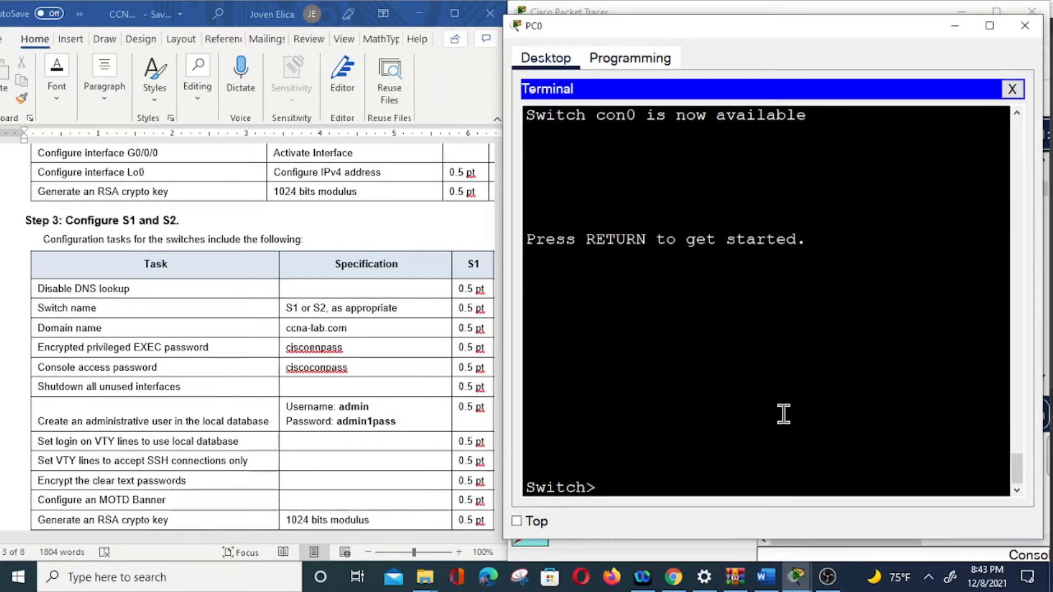
# Step: Enter global configuration mode and disable DNS lookup with 'no ip domain-lookup'
pyautogui.write('EN')
pyautogui.press('Return')
pyautogui.write('cond')
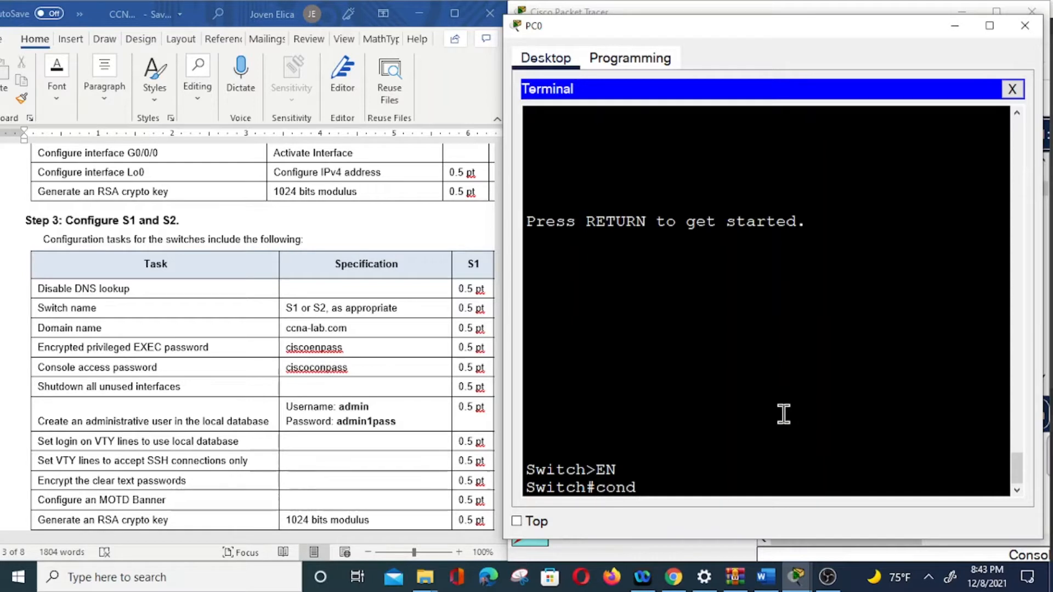
pyautogui.press('BackSpace')
pyautogui.write('f t')
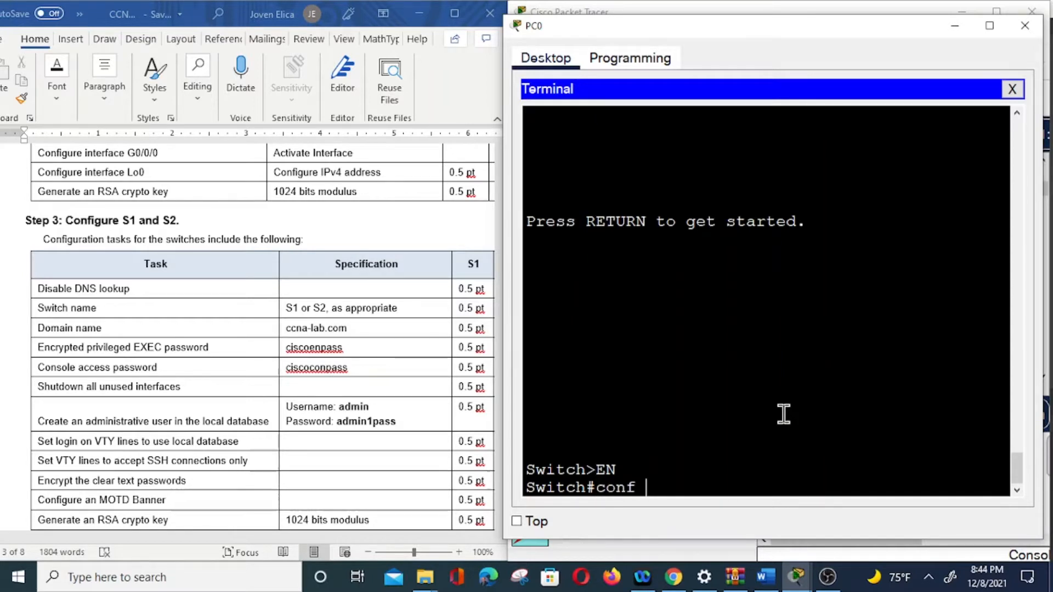
pyautogui.press('Return')
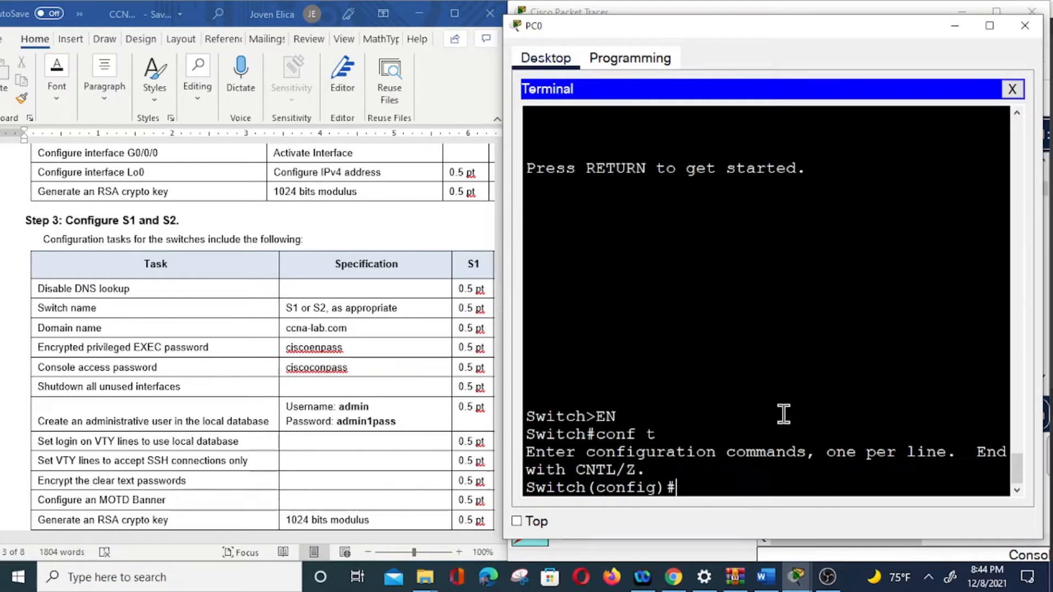
pyautogui.write('no i')
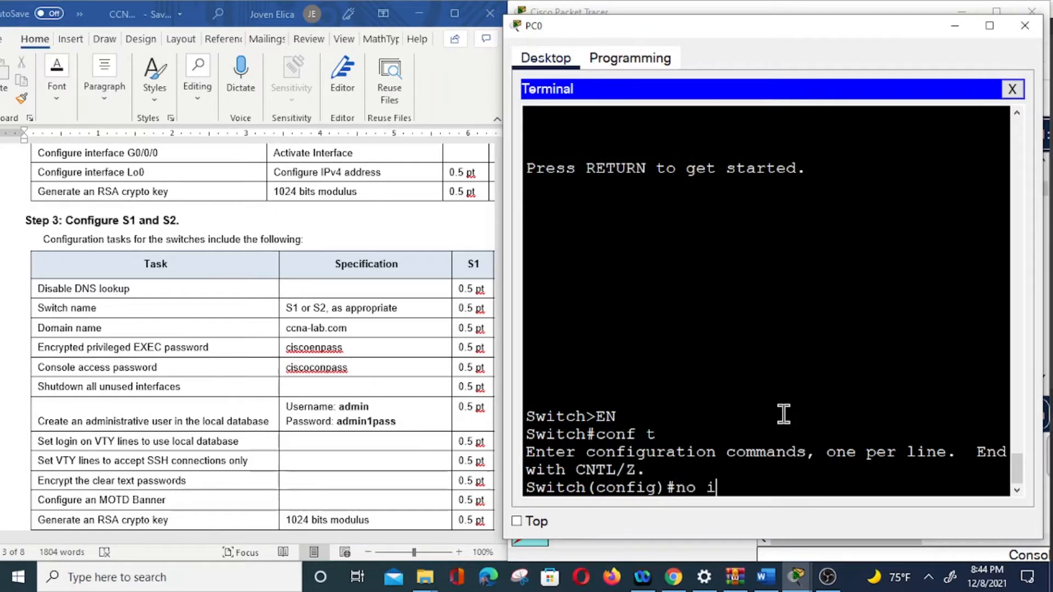
pyautogui.write('p domain-')
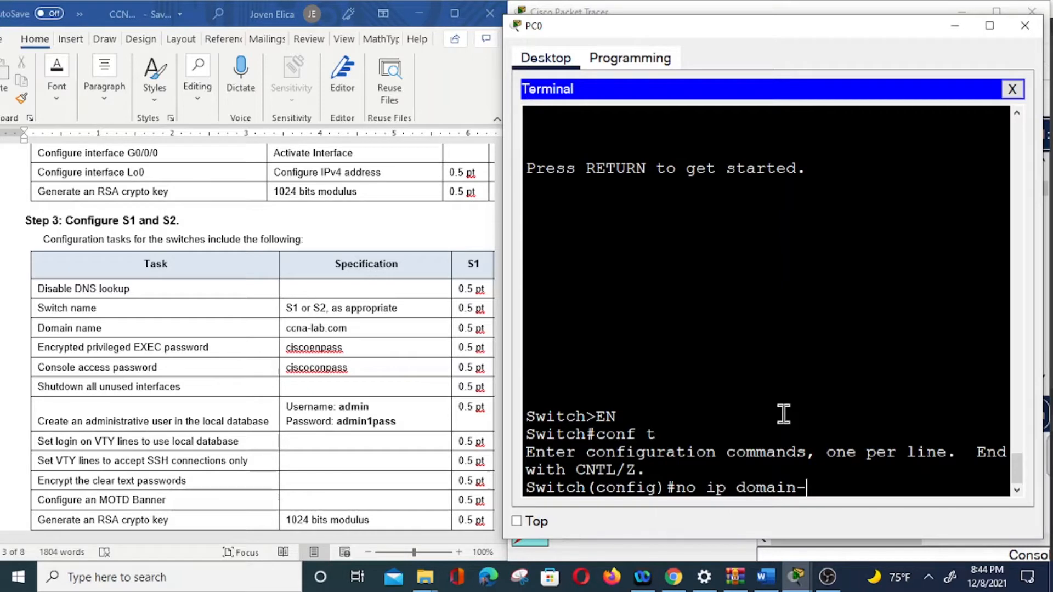
pyautogui.write('loo')
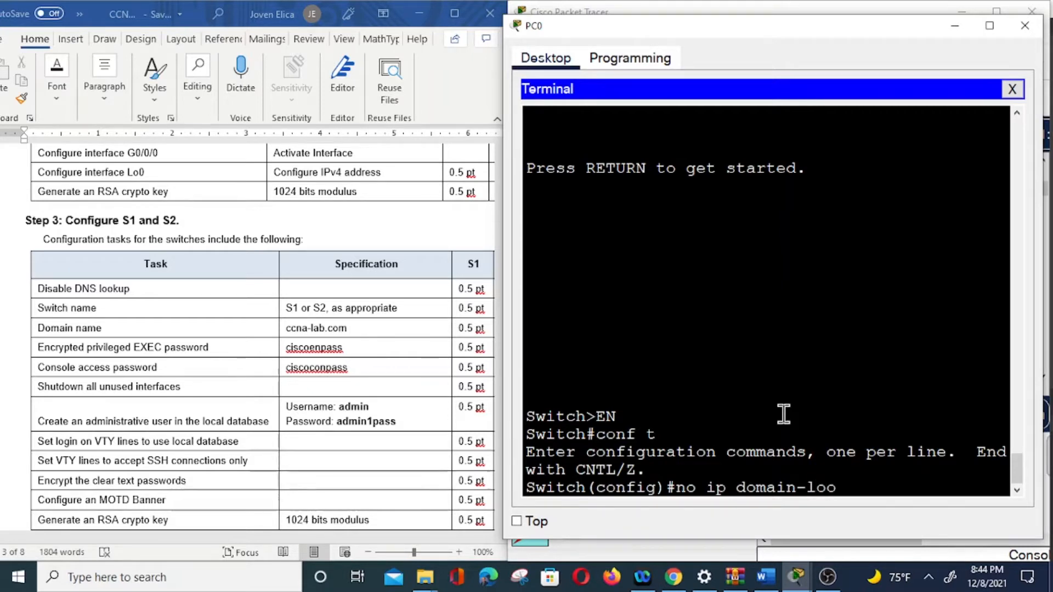
pyautogui.write('kup')
pyautogui.press('Return')
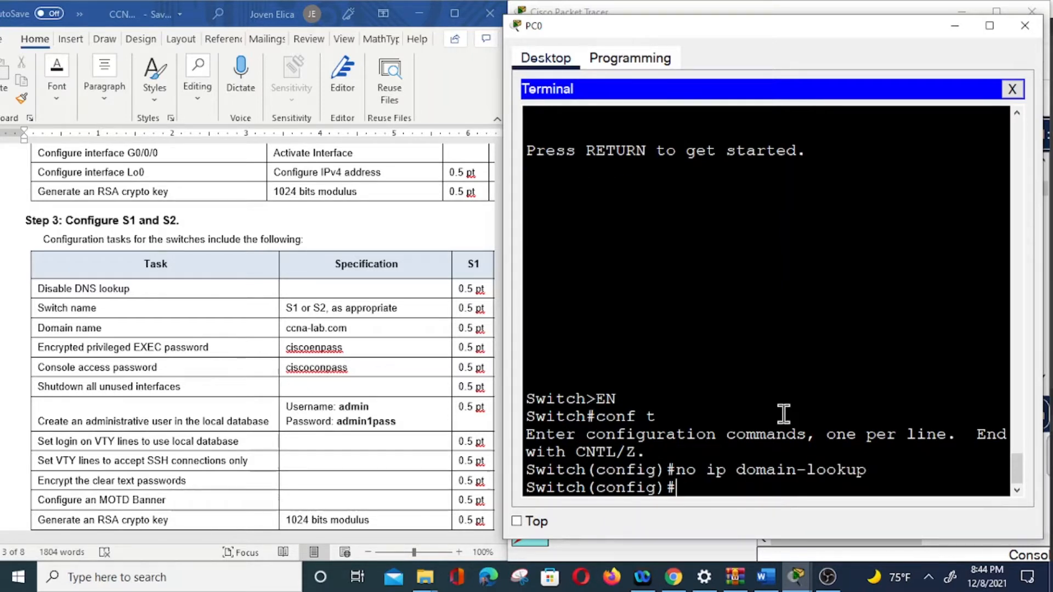
# Step: Name the switch S1 and set the worksheet's enable secret password
pyautogui.write('hostname S1')
pyautogui.press('Return')
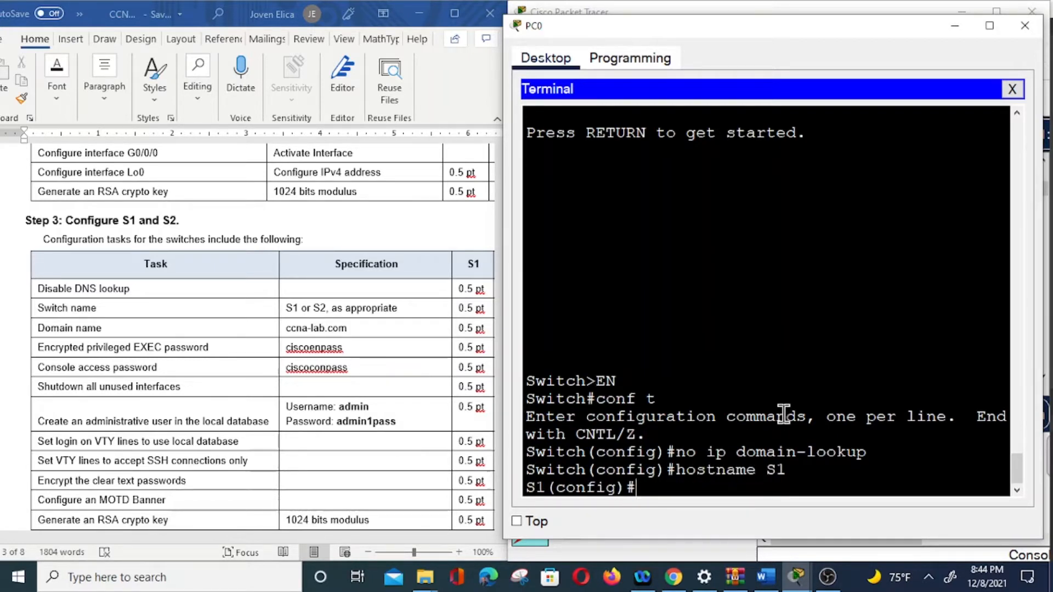
pyautogui.write('enable se')
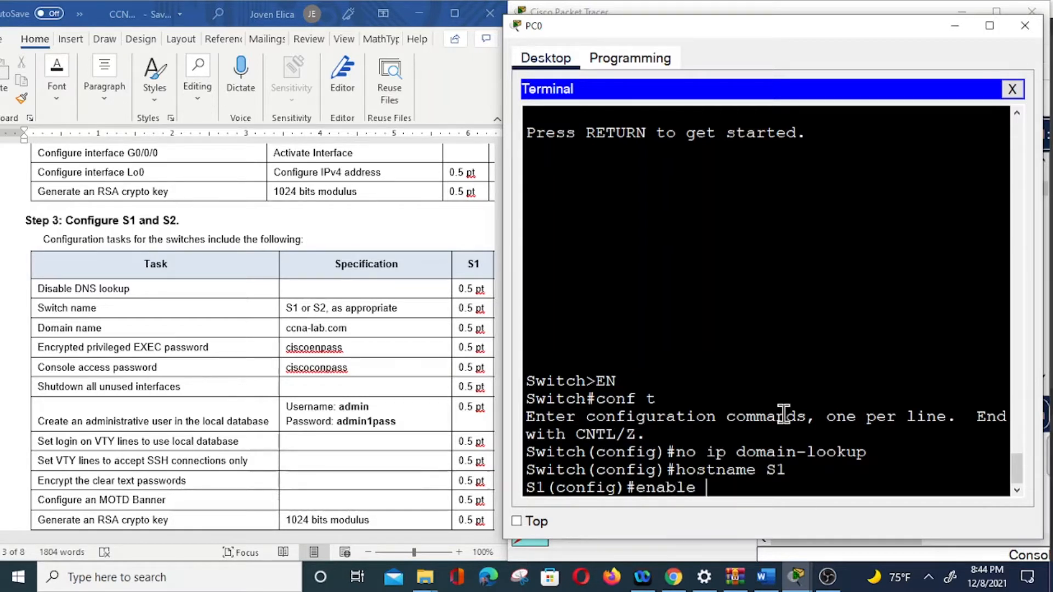
pyautogui.write('cret')
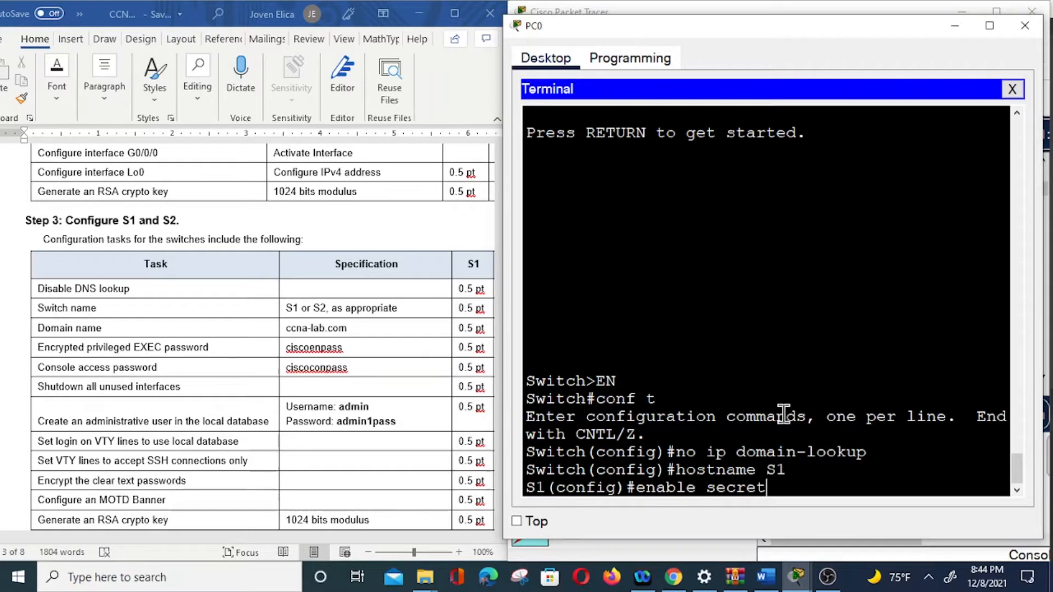
pyautogui.write(' cisco')
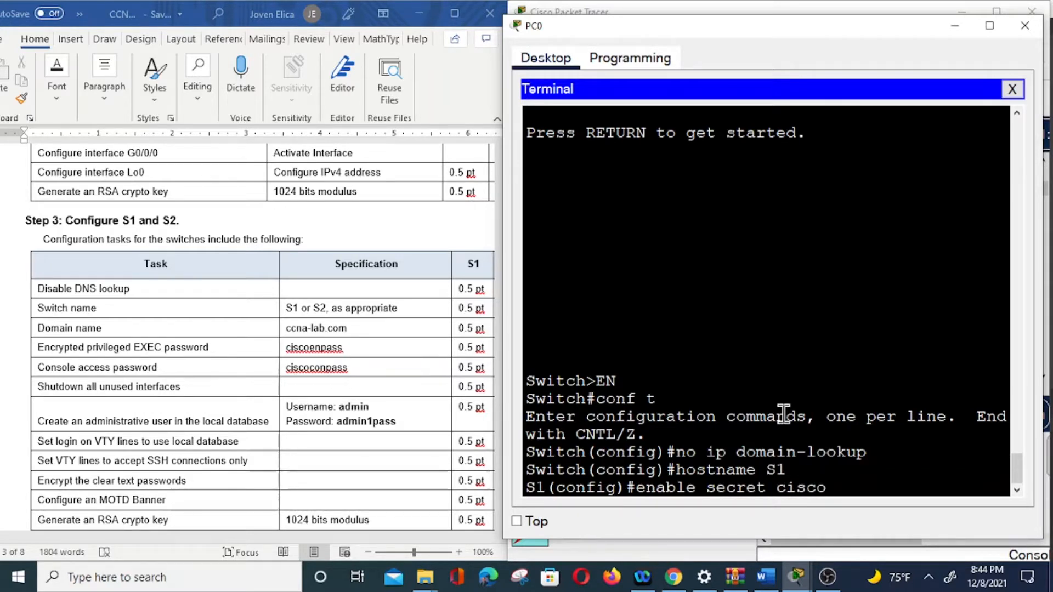
pyautogui.write('enpass')
pyautogui.press('Return')
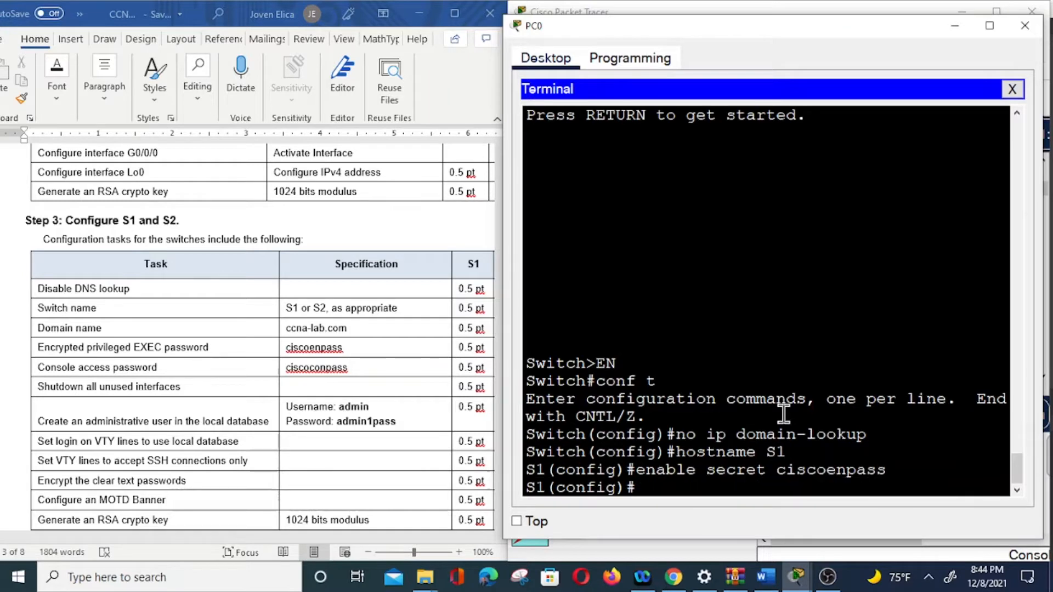
# Step: On line con 0, set the worksheet's console password, require login, and exit
pyautogui.write('line con 0')
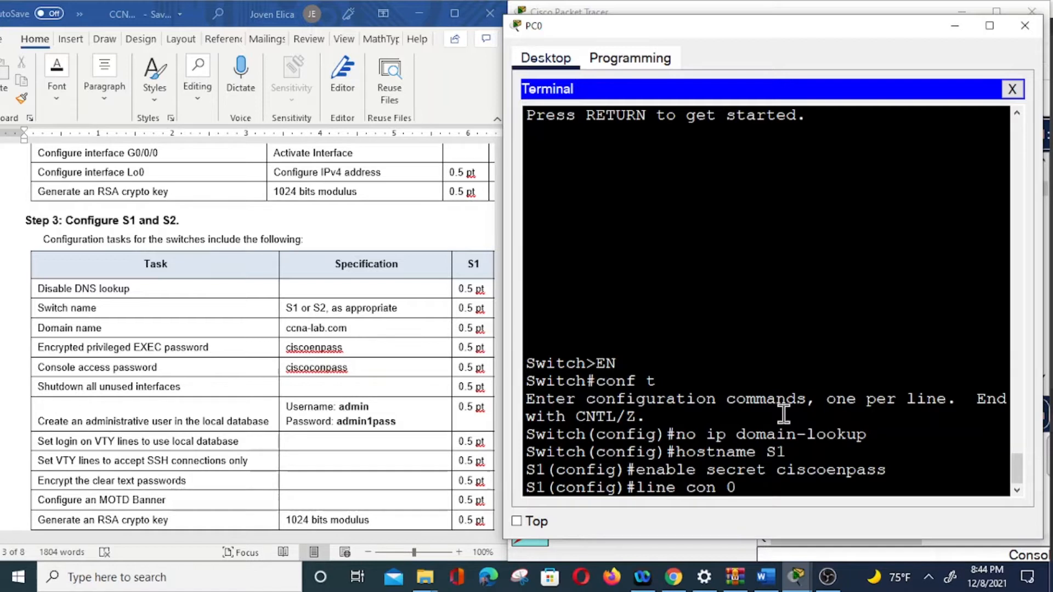
pyautogui.press('Return')
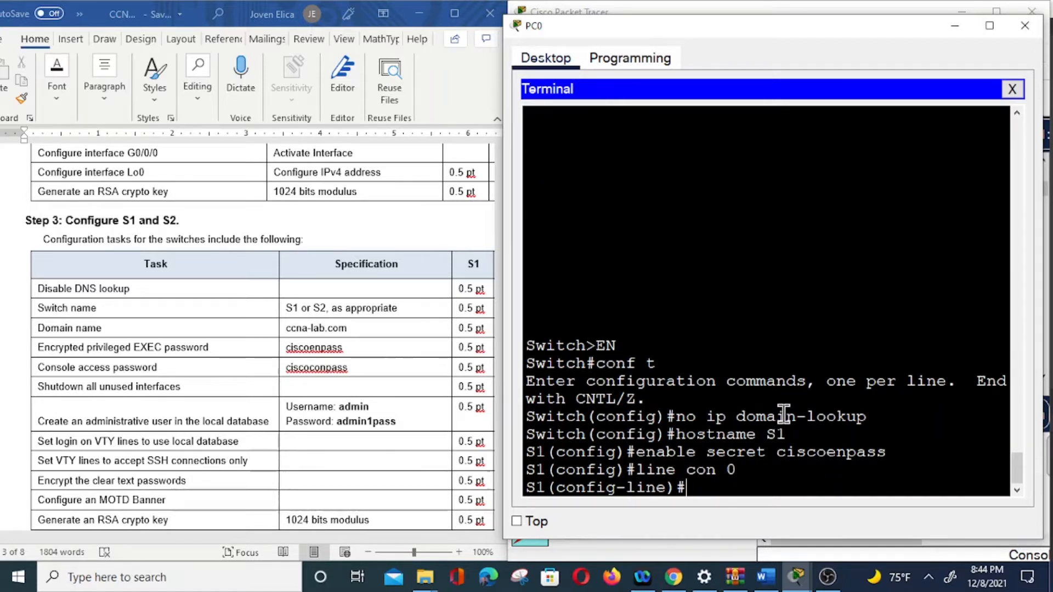
pyautogui.write('login')
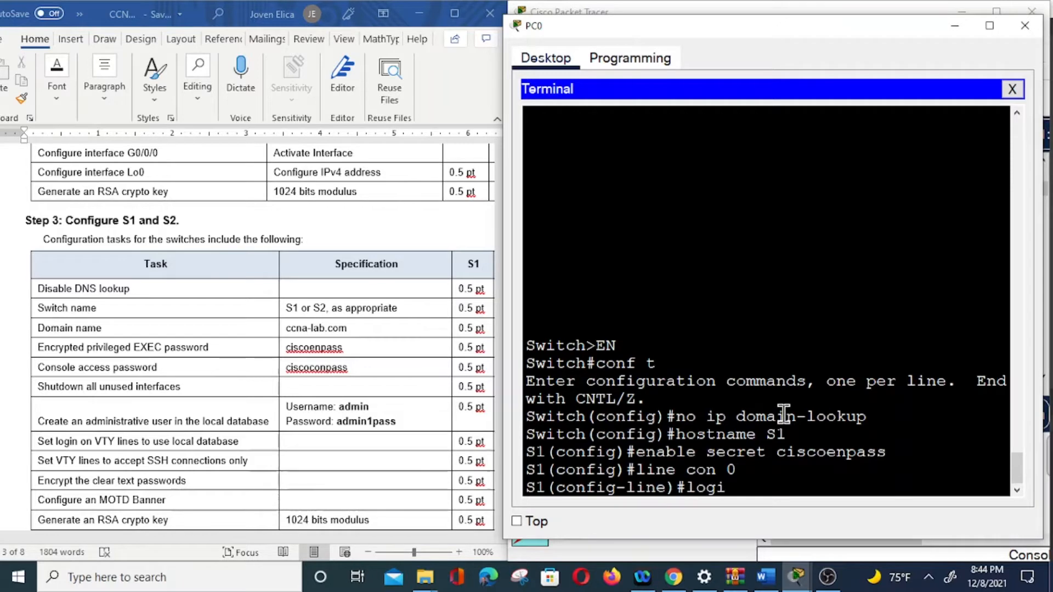
pyautogui.press('BackSpace')
pyautogui.press('BackSpace')
pyautogui.press('BackSpace')
pyautogui.press('BackSpace')
pyautogui.press('BackSpace')
pyautogui.write('password')
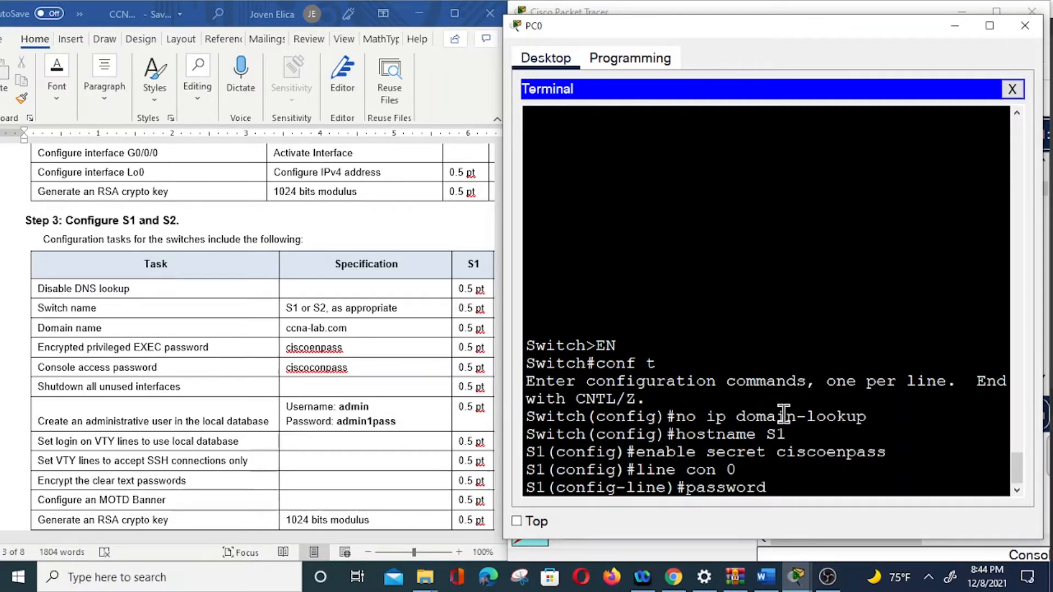
pyautogui.write(' ciscoonpass')
pyautogui.press('Return')
pyautogui.write('login')
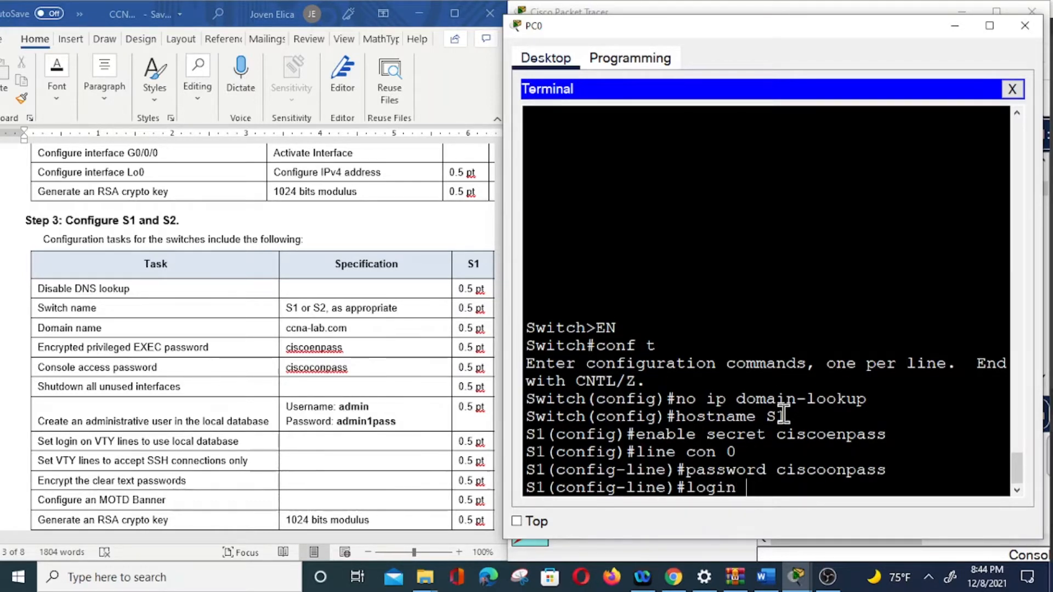
pyautogui.press('Return')
pyautogui.write('eix')
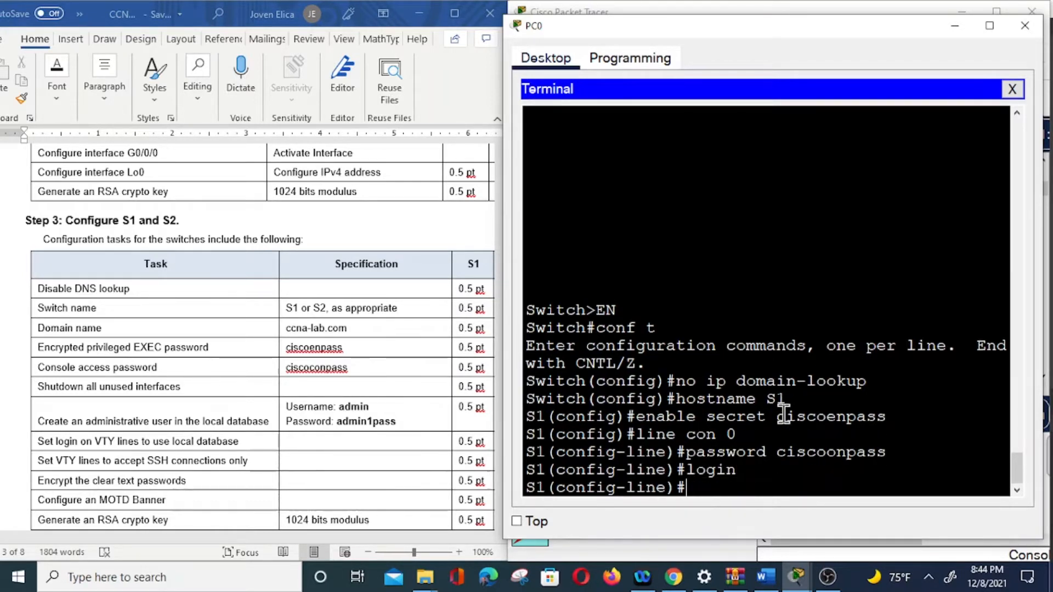
pyautogui.press('BackSpace')
pyautogui.press('BackSpace')
pyautogui.write('xit')
pyautogui.press('Return')
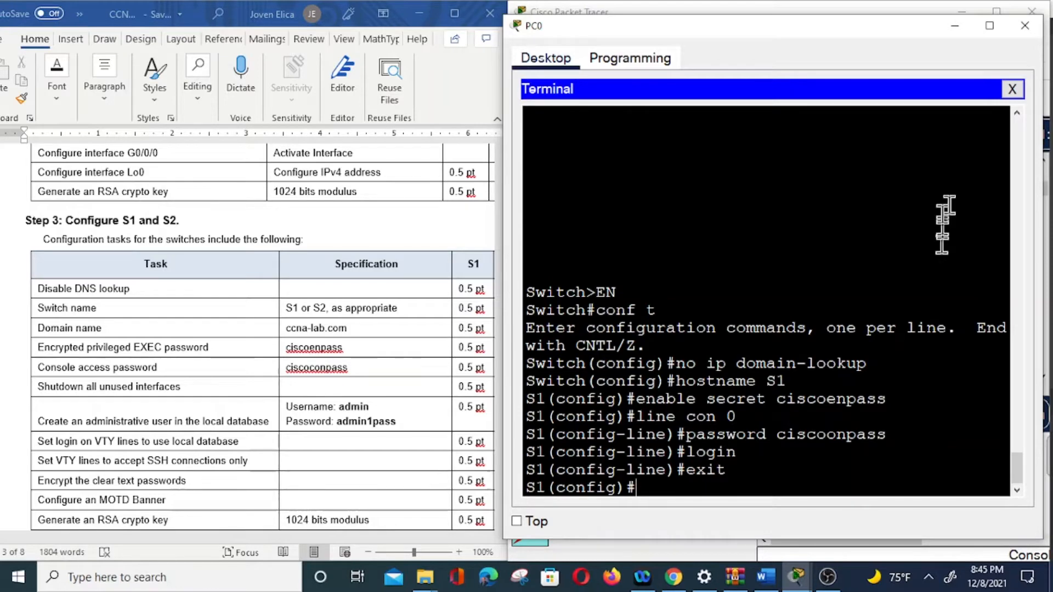
# Step: Minimize the terminal, turn on always-show port labels in Preferences, and close Preferences
pyautogui.click(955, 27)
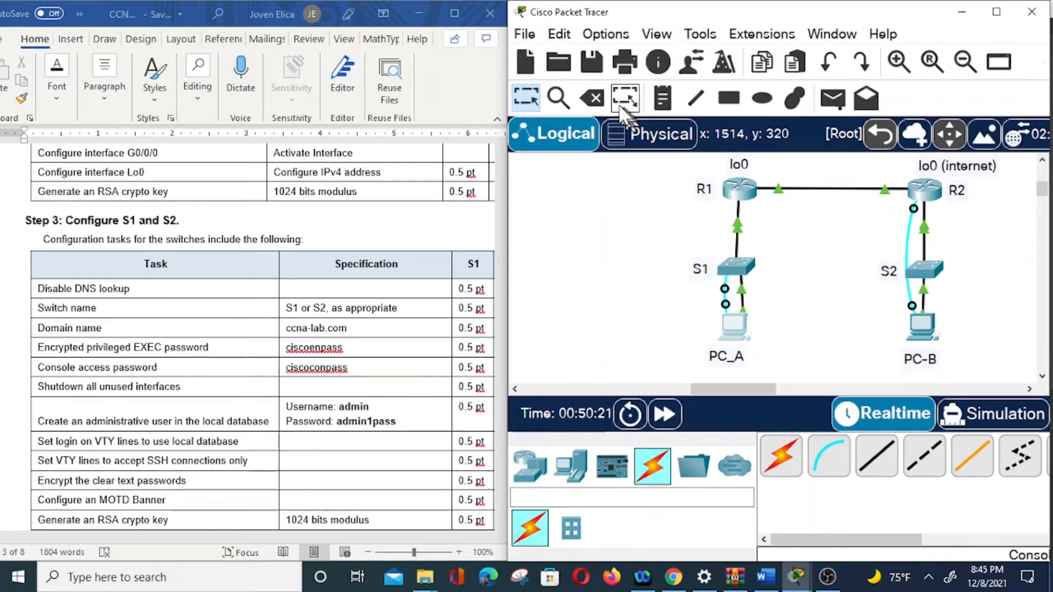
pyautogui.click(606, 34)
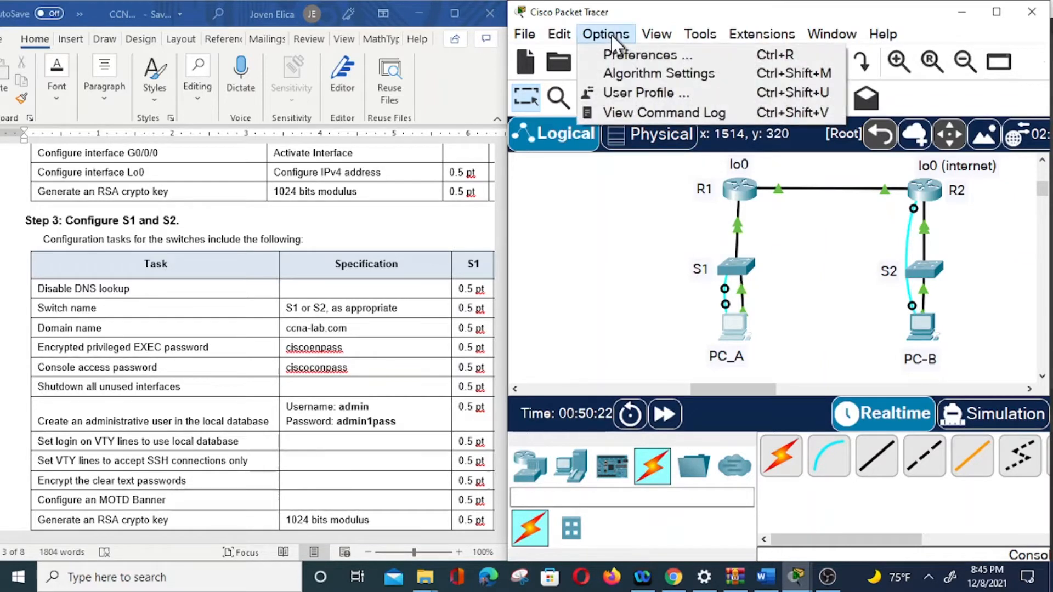
pyautogui.click(644, 58)
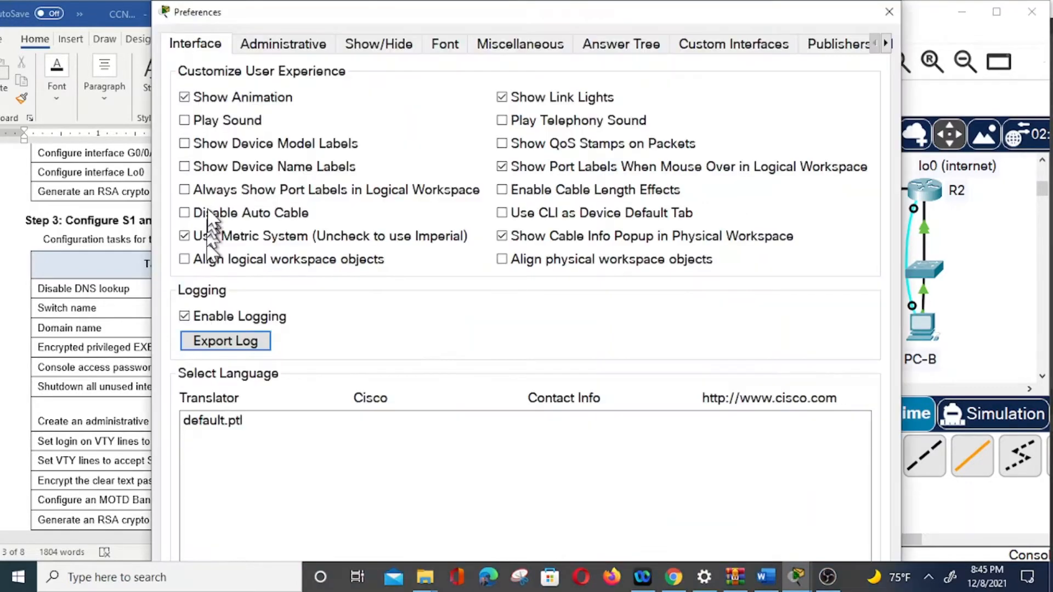
pyautogui.click(184, 190)
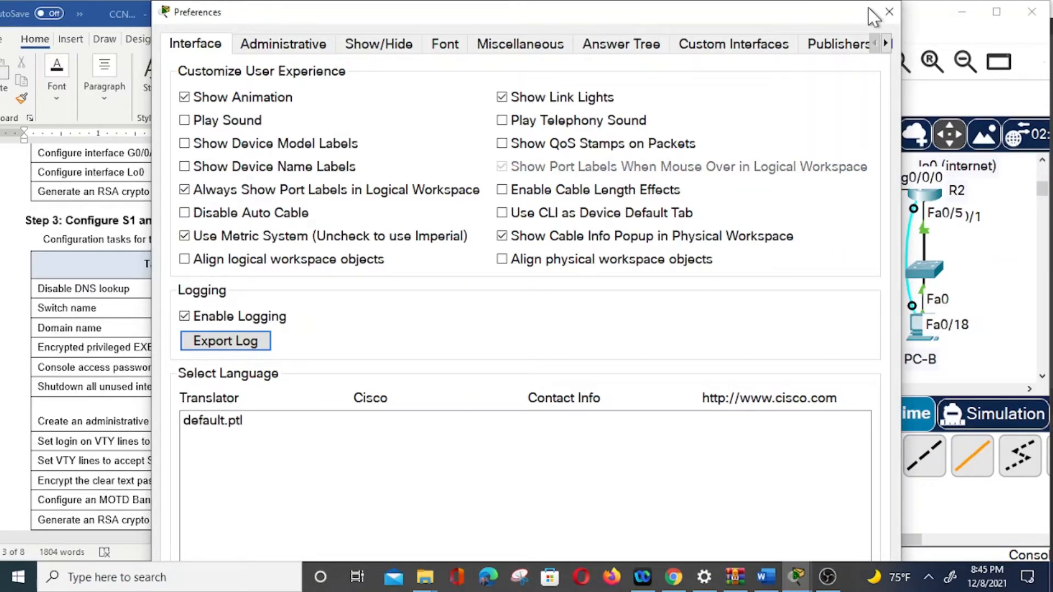
pyautogui.click(889, 12)
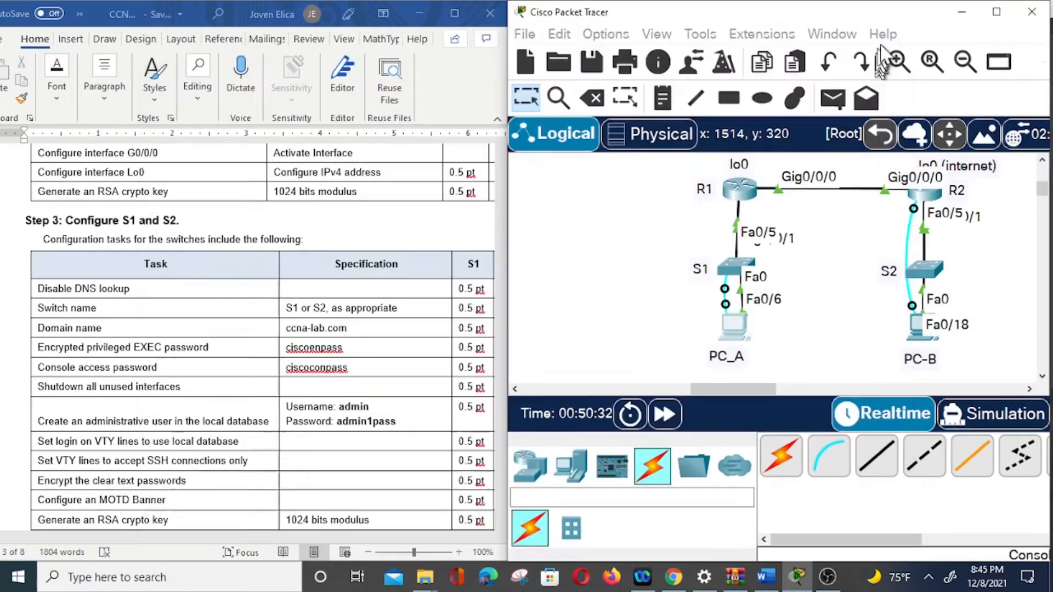
# Step: Move PC_A down and shift the PC_A and PC-B labels clear of the PCs
pyautogui.click(740, 336)
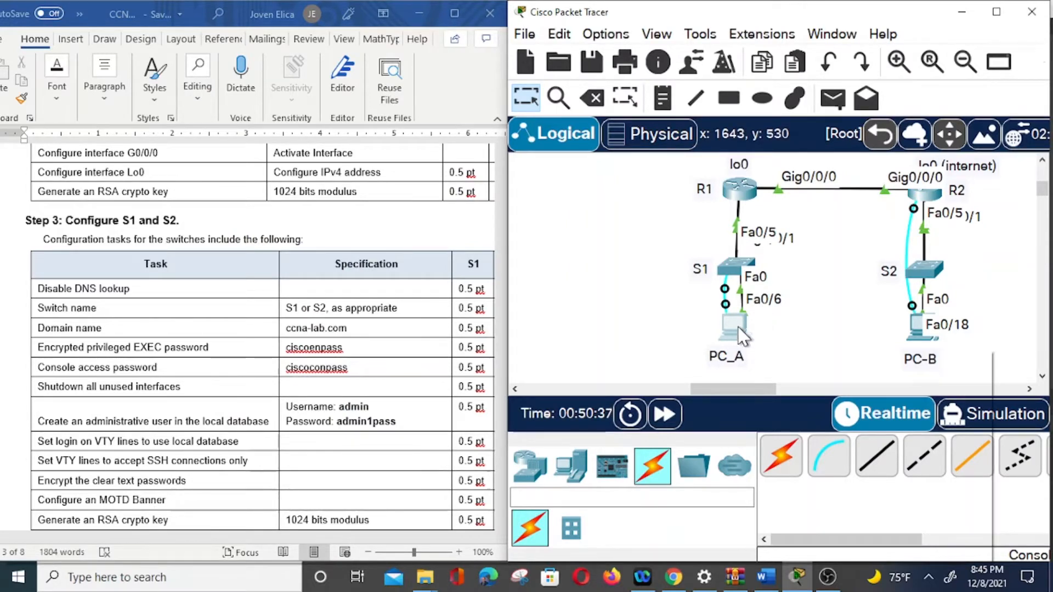
pyautogui.moveTo(735, 341); pyautogui.dragTo(740, 378)
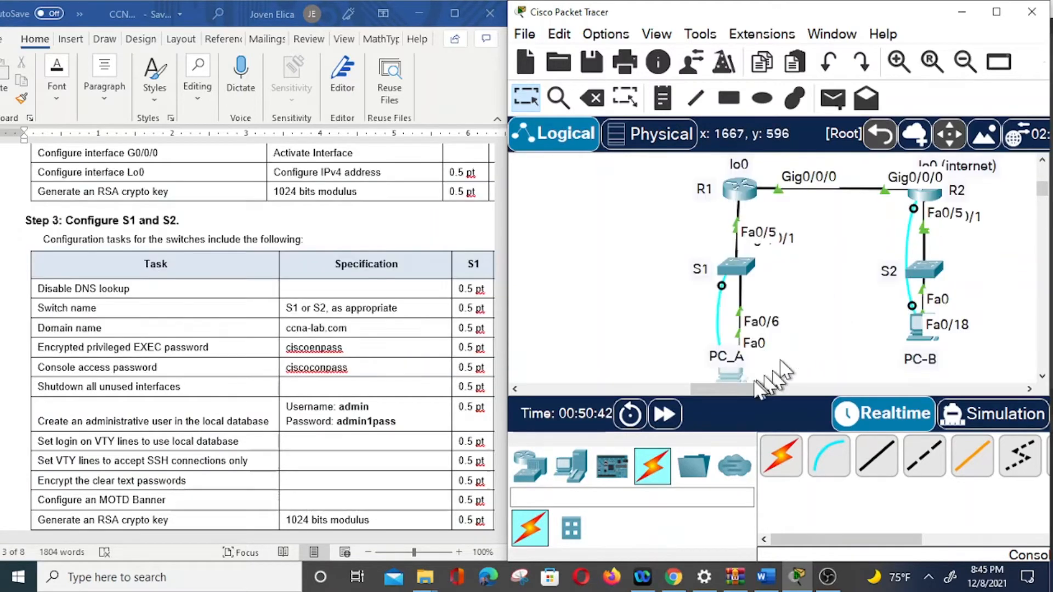
pyautogui.moveTo(718, 358); pyautogui.dragTo(684, 367)
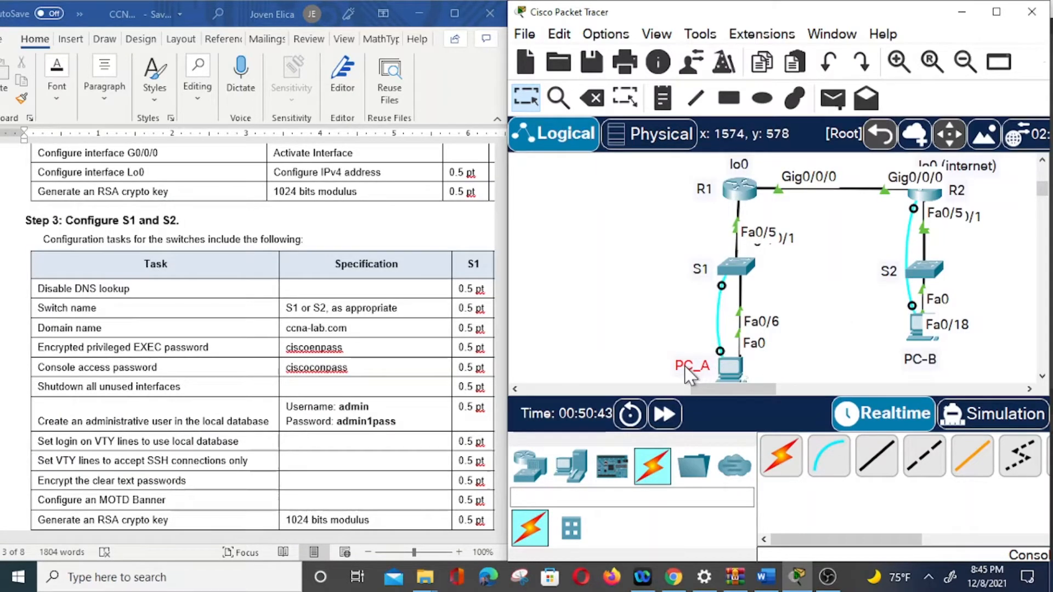
pyautogui.moveTo(915, 358)
pyautogui.mouseDown()
pyautogui.moveTo(900, 359)
pyautogui.moveTo(923, 365)
pyautogui.mouseUp()
pyautogui.click(902, 358)
pyautogui.click(917, 326)
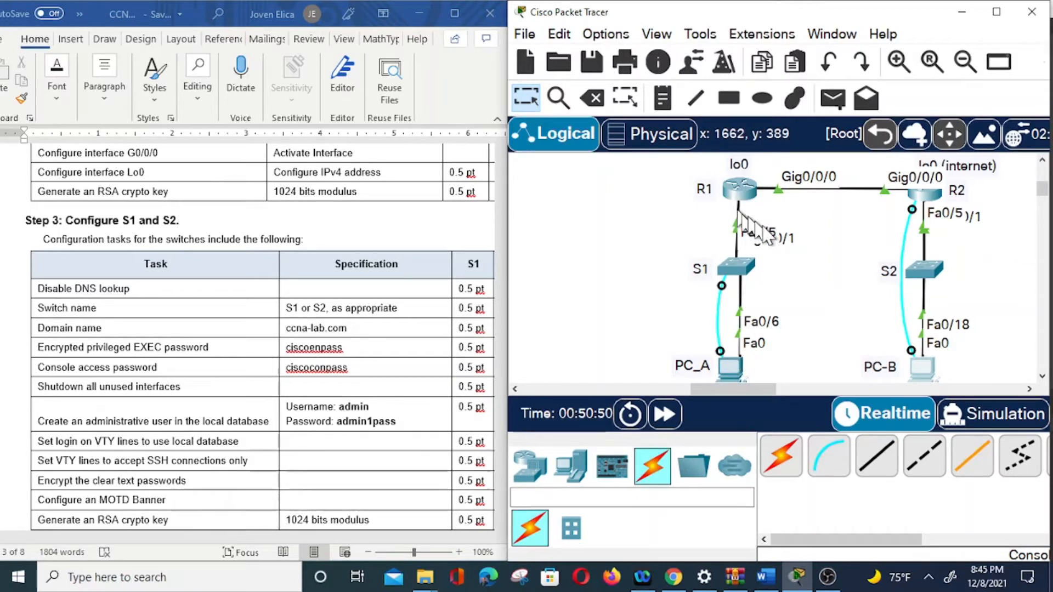
# Step: Spread the switches out, moving S1 to the lower left and S2 to the right
pyautogui.click(738, 275)
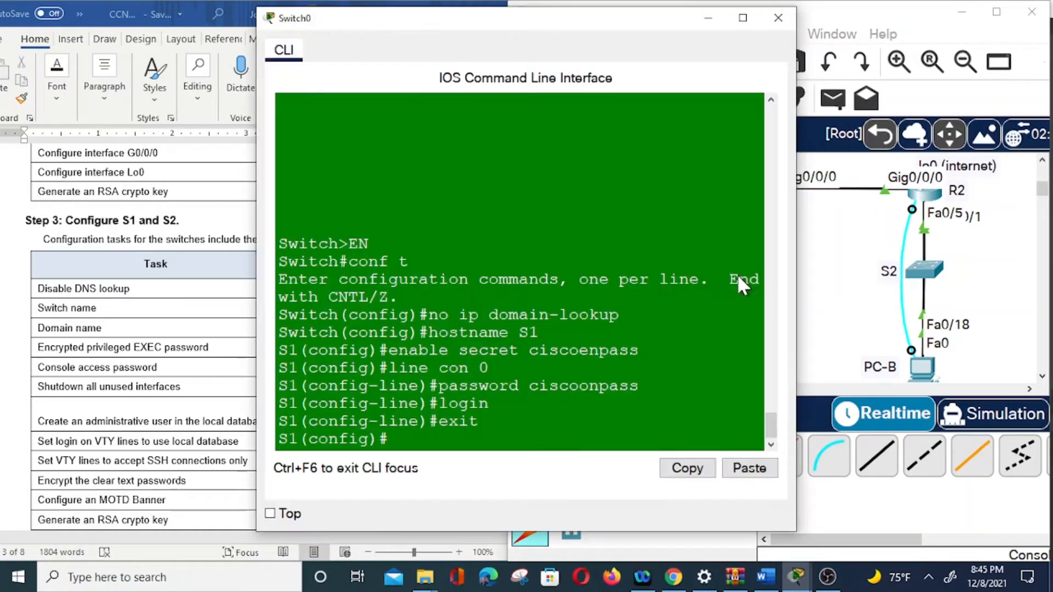
pyautogui.click(778, 18)
pyautogui.moveTo(739, 266); pyautogui.dragTo(733, 252)
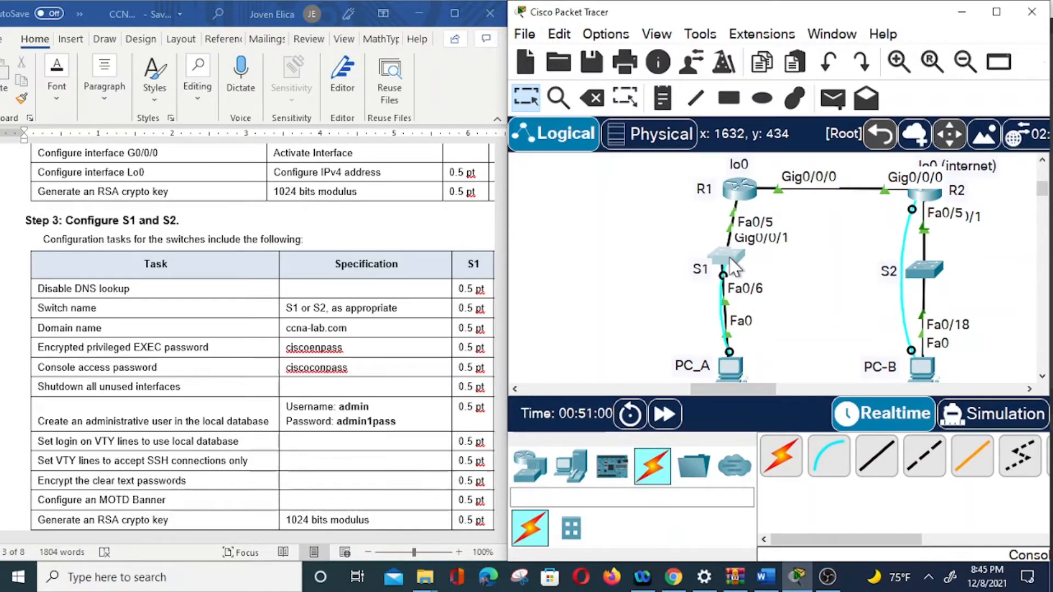
pyautogui.click(730, 260)
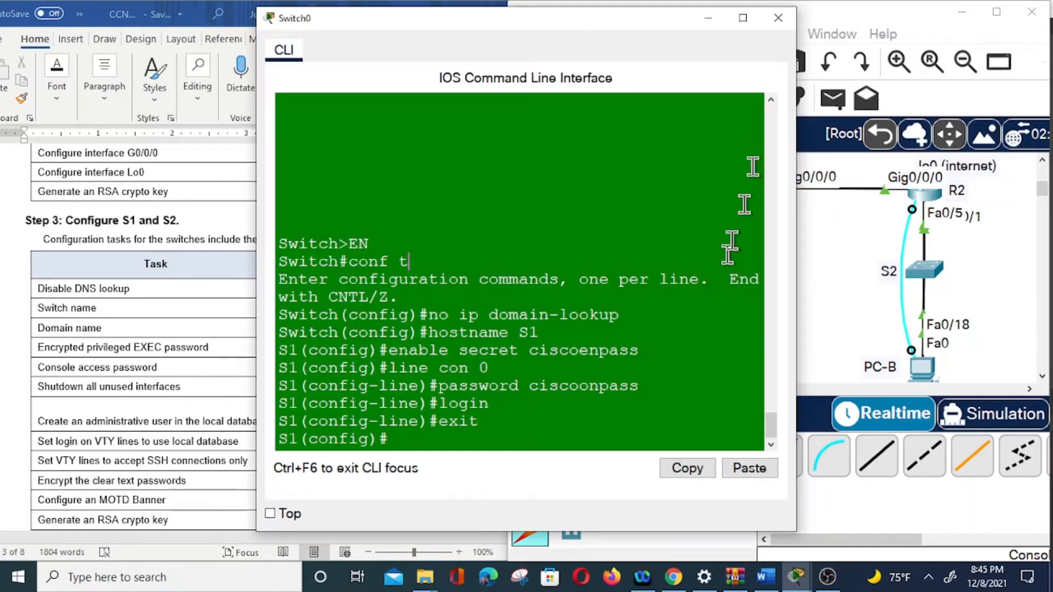
pyautogui.click(778, 18)
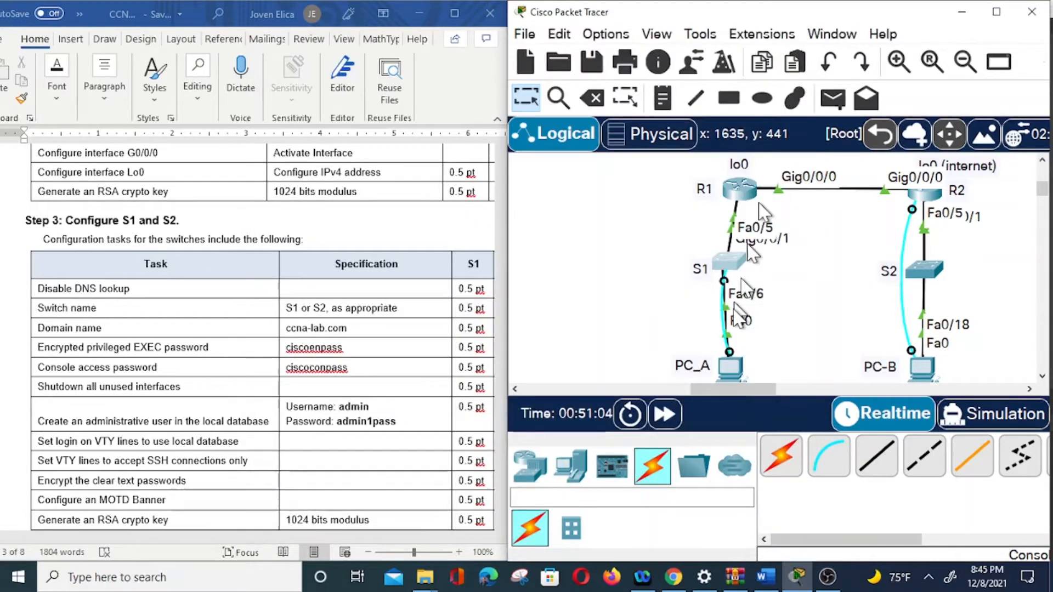
pyautogui.moveTo(730, 269); pyautogui.dragTo(634, 272)
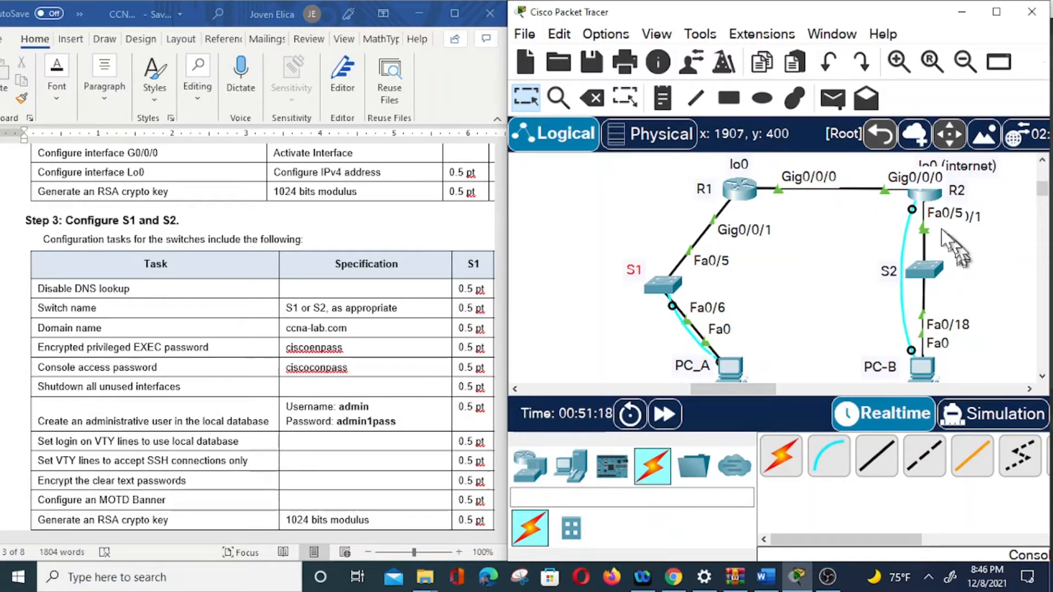
pyautogui.moveTo(914, 270); pyautogui.dragTo(996, 294)
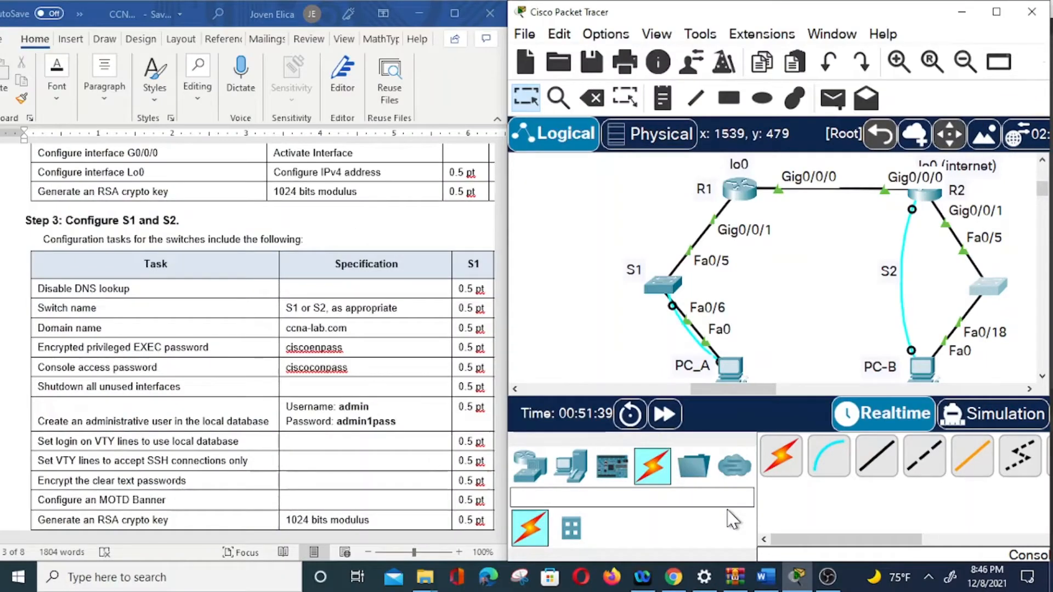
pyautogui.moveTo(826, 581)
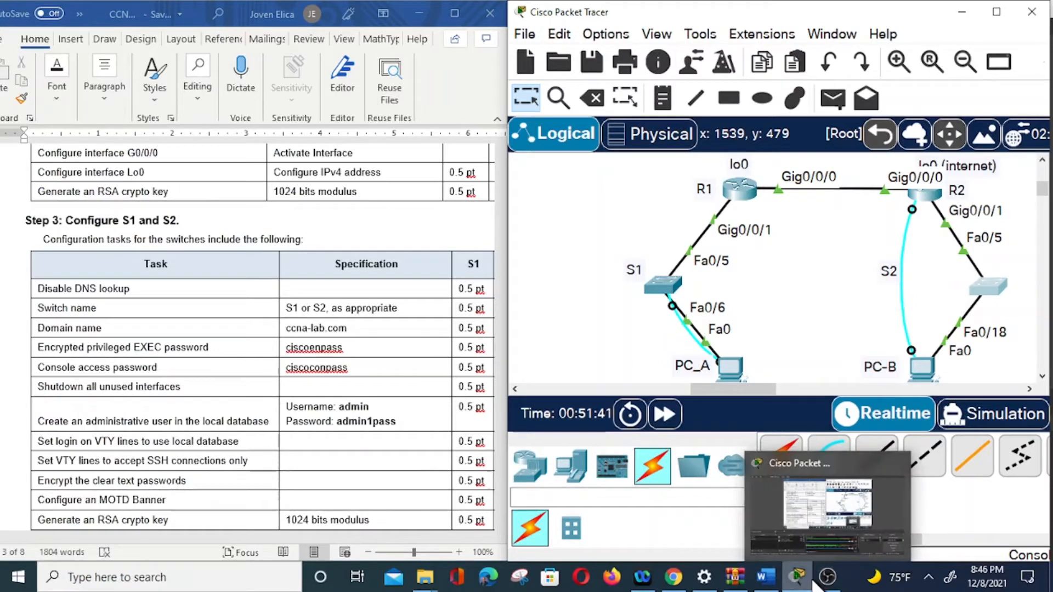
pyautogui.click(795, 578)
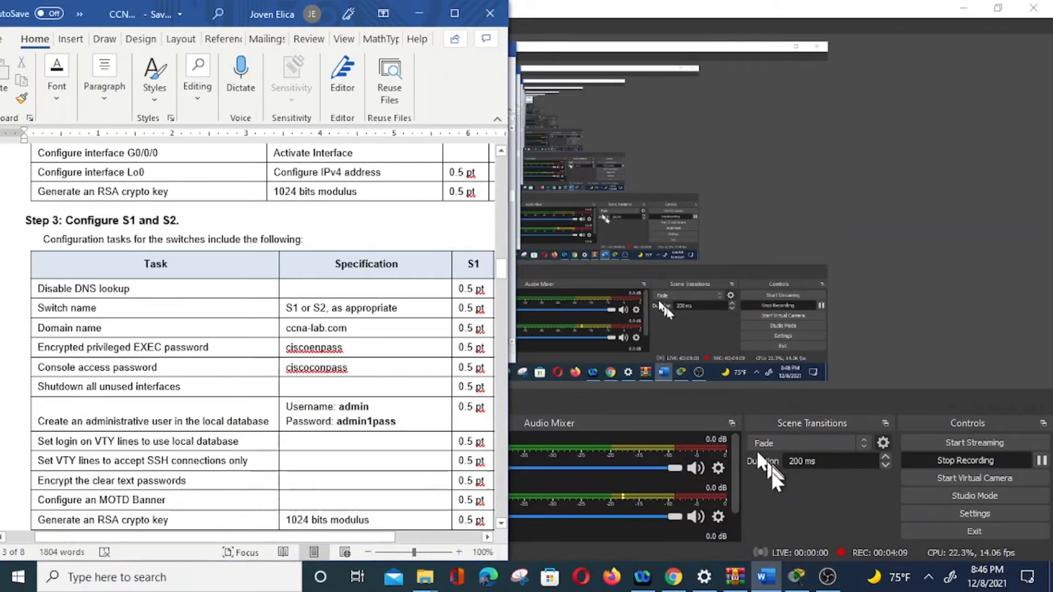
pyautogui.click(793, 568)
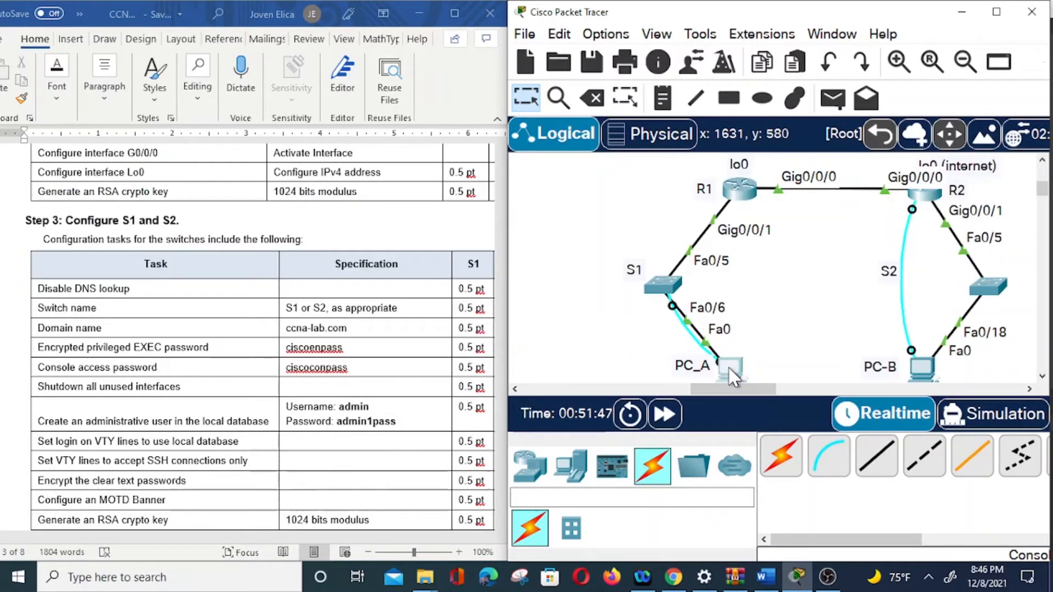
# Step: Reopen PC_A's terminal with default settings and move it right, uncovering the worksheet
pyautogui.click(732, 368)
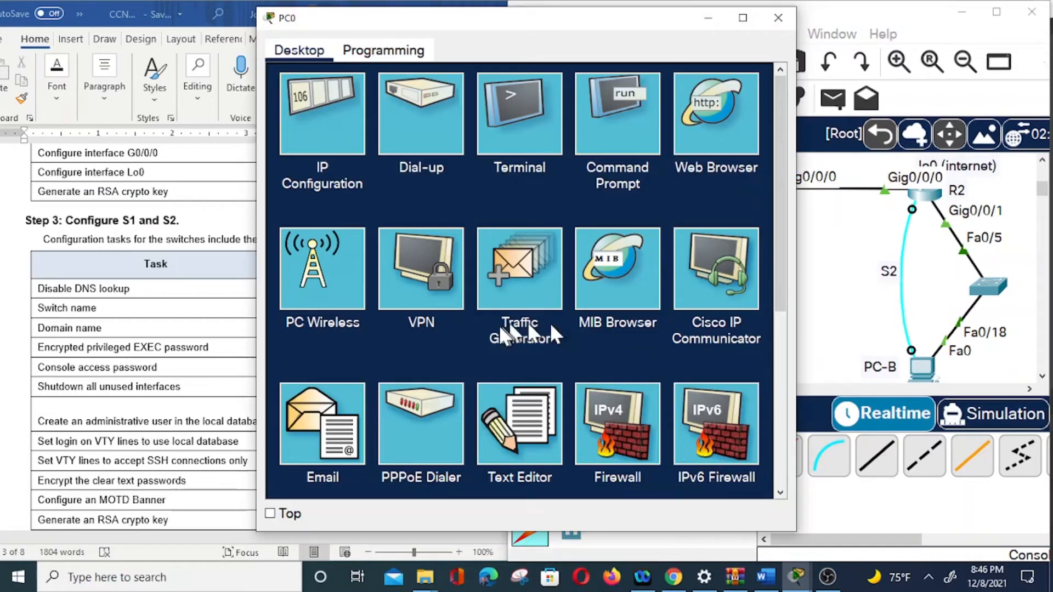
pyautogui.click(530, 146)
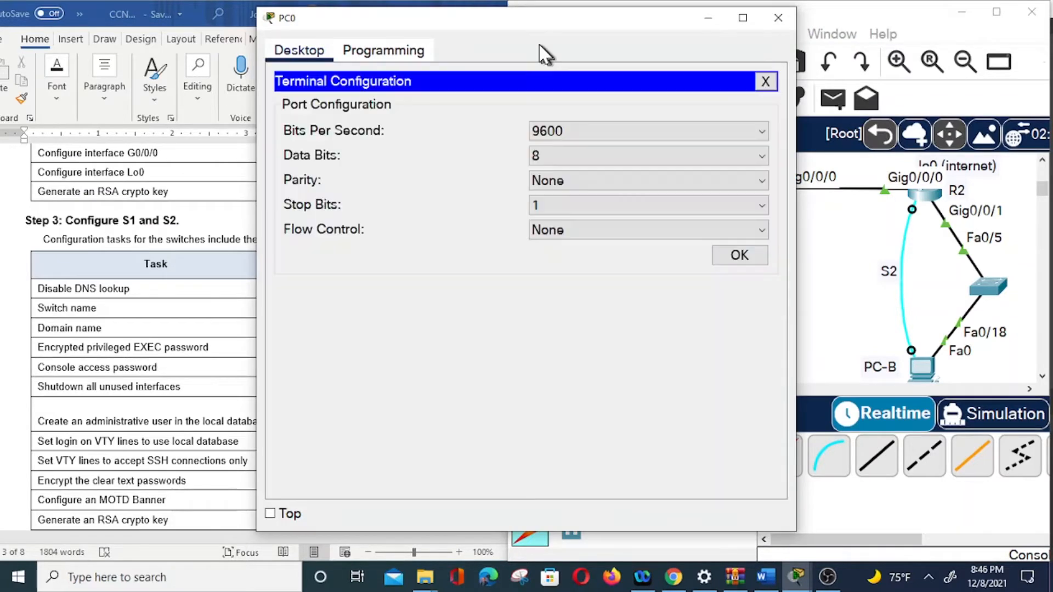
pyautogui.click(739, 254)
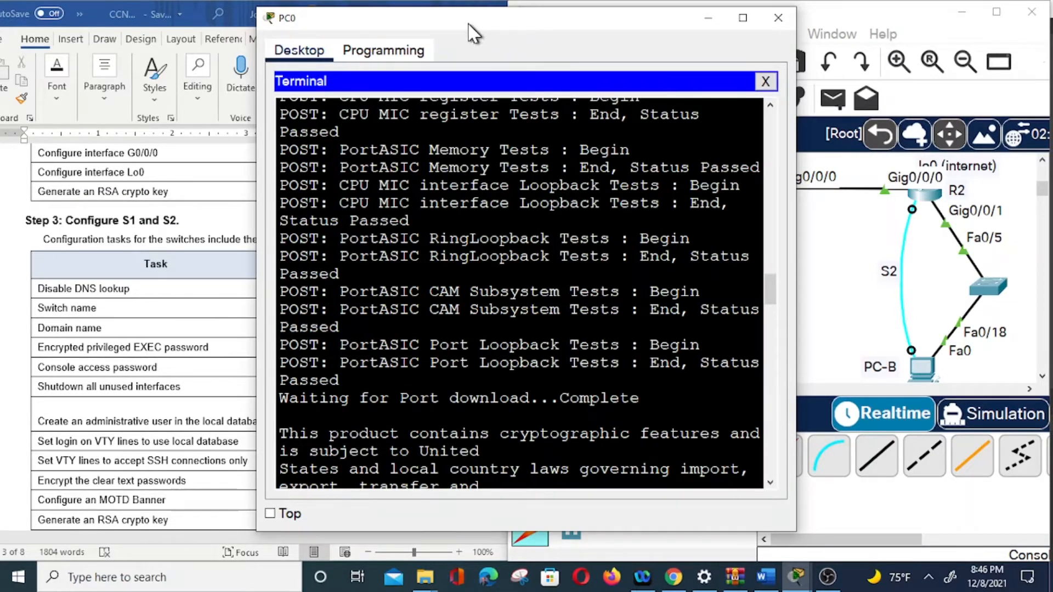
pyautogui.moveTo(470, 30); pyautogui.dragTo(661, 27)
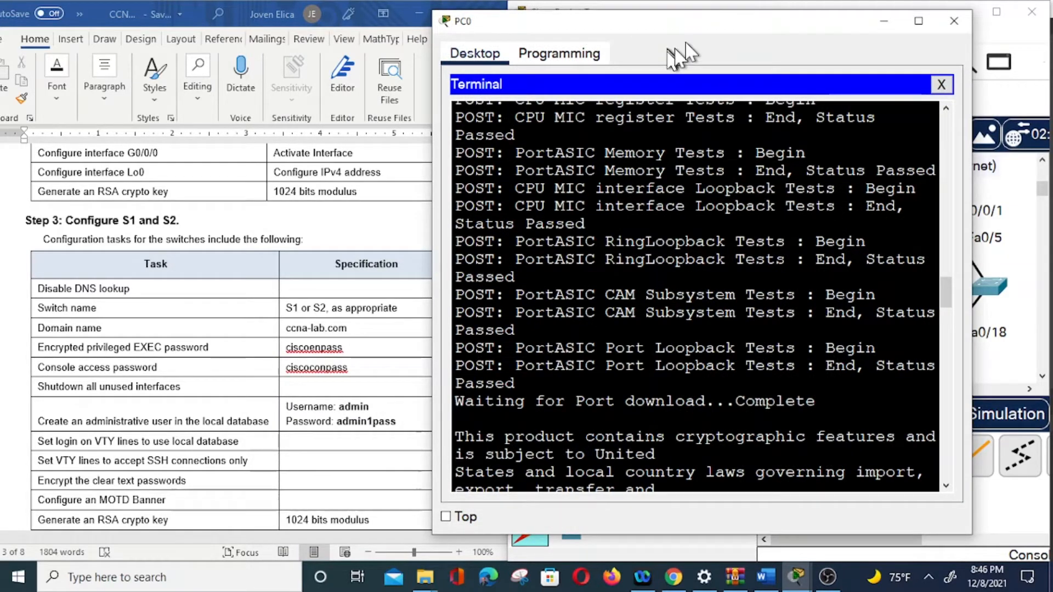
pyautogui.moveTo(554, 29); pyautogui.dragTo(593, 20)
# Step: At the S1(config)# prompt, enter the command 'do sh ip int brief'
pyautogui.click(855, 465)
pyautogui.press('Return')
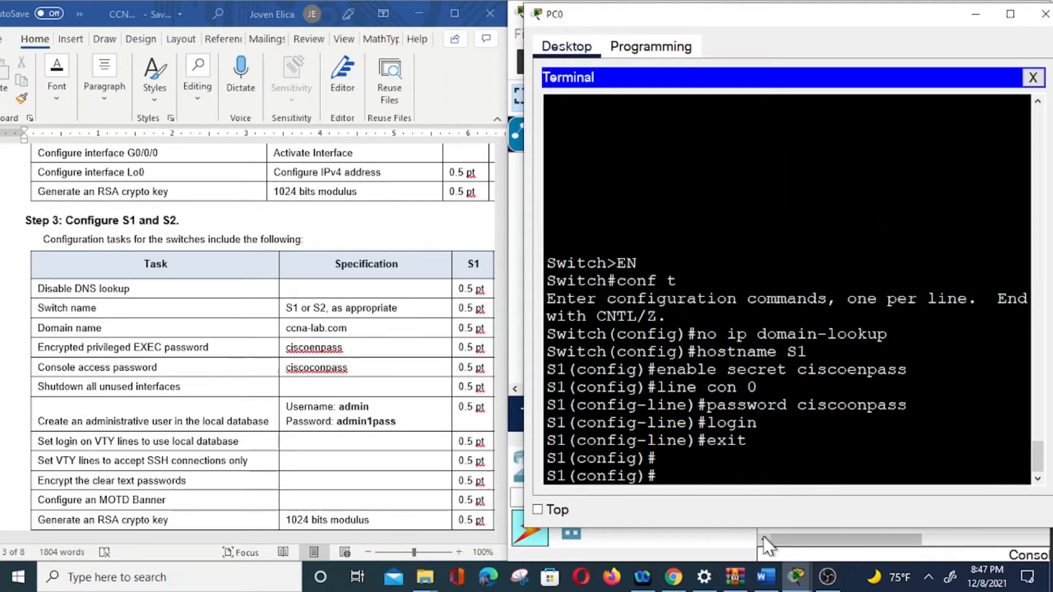
pyautogui.write('shodo sh i')
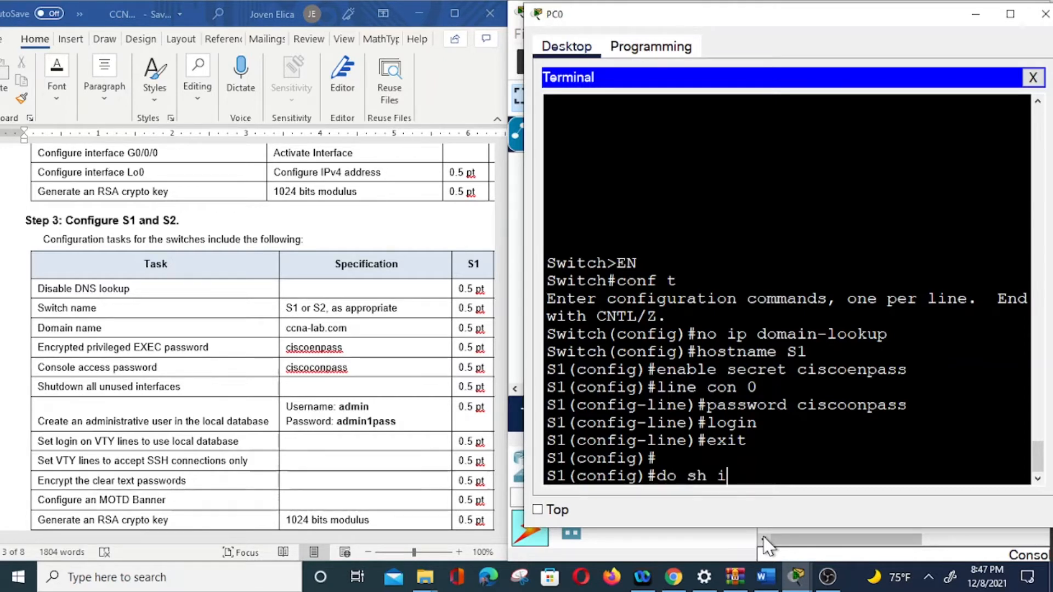
pyautogui.write('p int brief')
# Step: Run 'do sh ip int brief' and page through the output showing Fa0/5 and Fa0/6 up
pyautogui.press('Return')
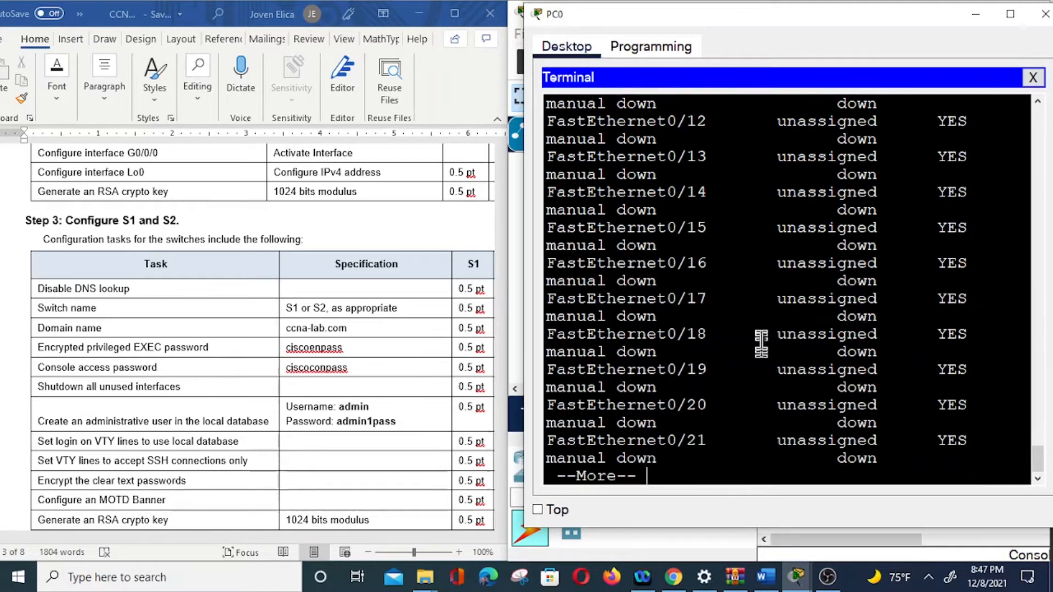
pyautogui.scroll(4, 760, 334)
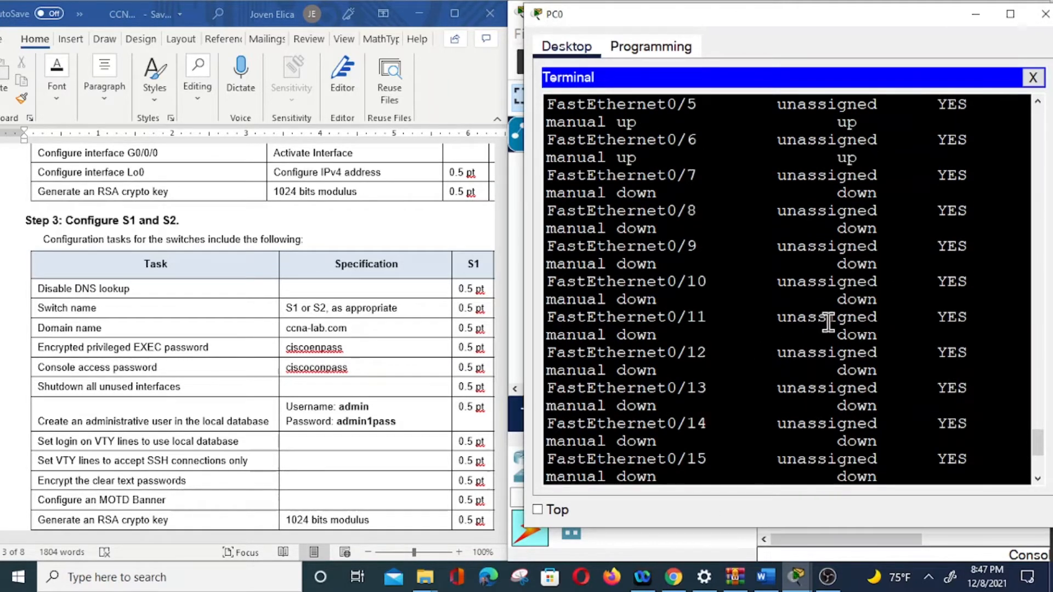
pyautogui.scroll(3, 823, 321)
pyautogui.scroll(1, 776, 307)
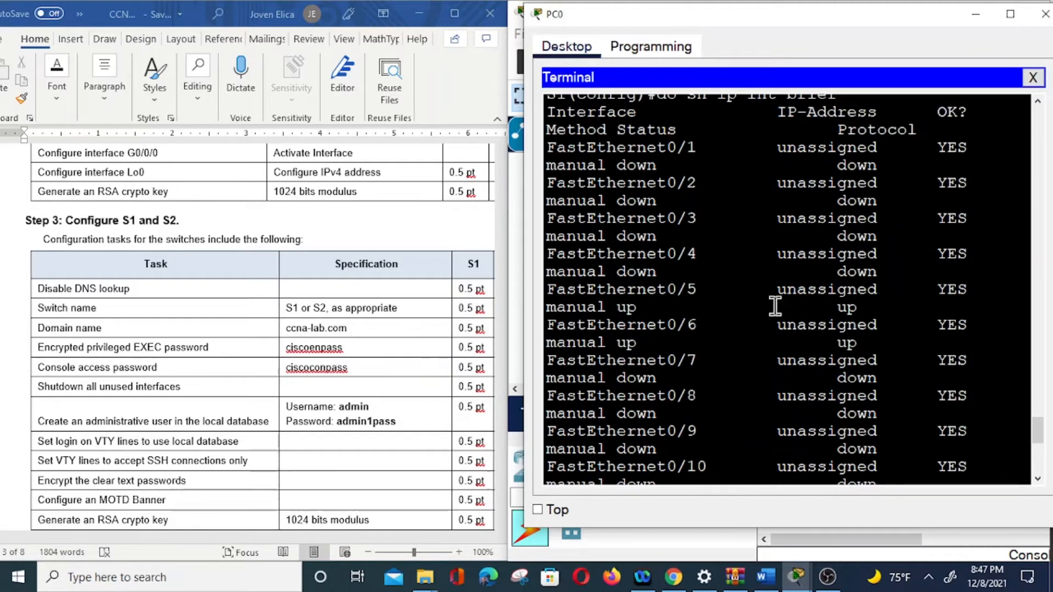
pyautogui.scroll(3, 775, 306)
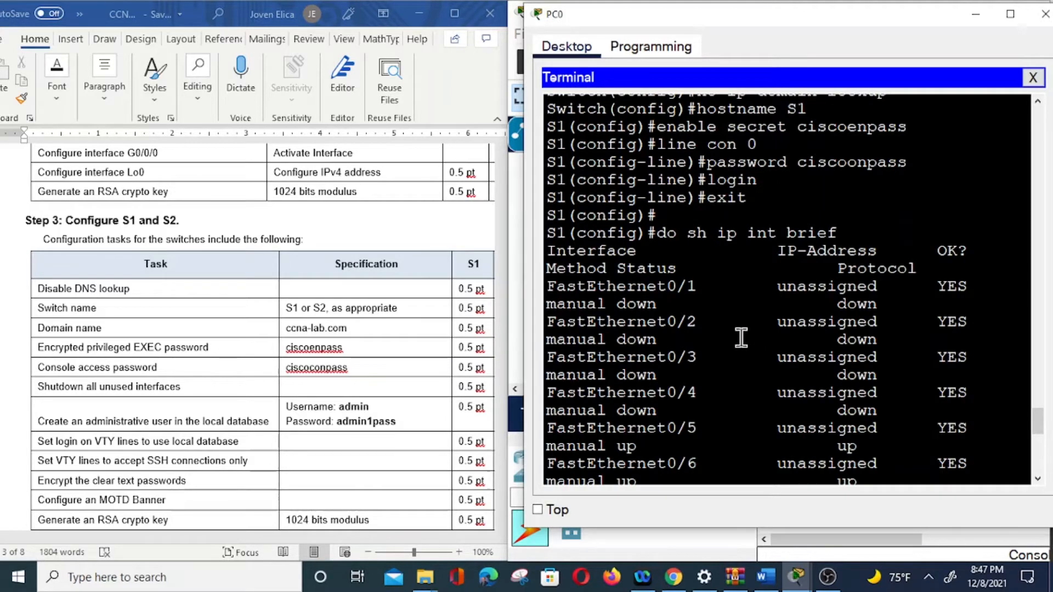
pyautogui.scroll(-4, 741, 338)
pyautogui.scroll(3, 741, 338)
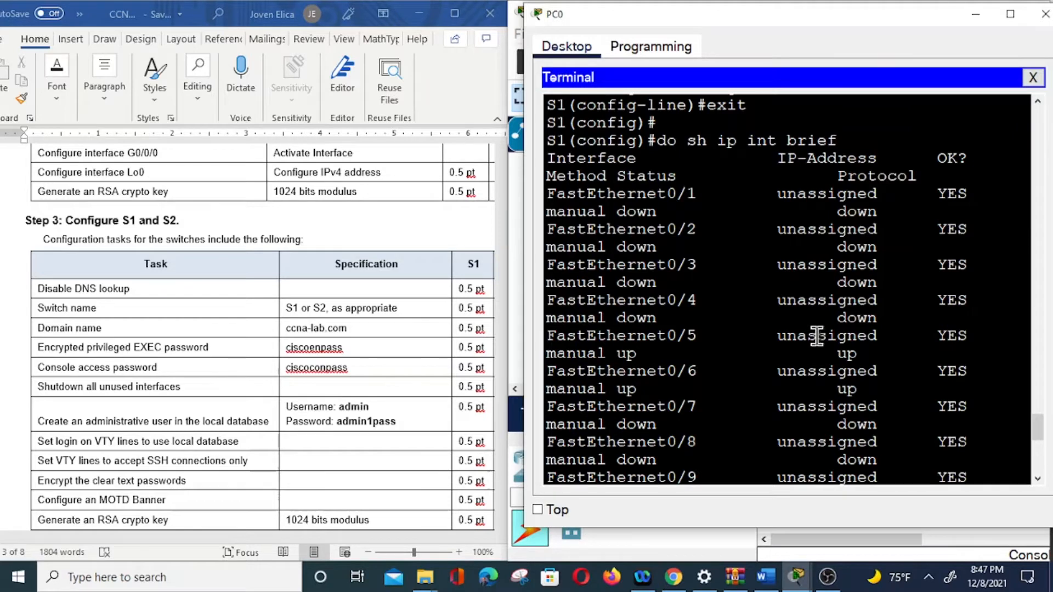
pyautogui.scroll(-8, 813, 339)
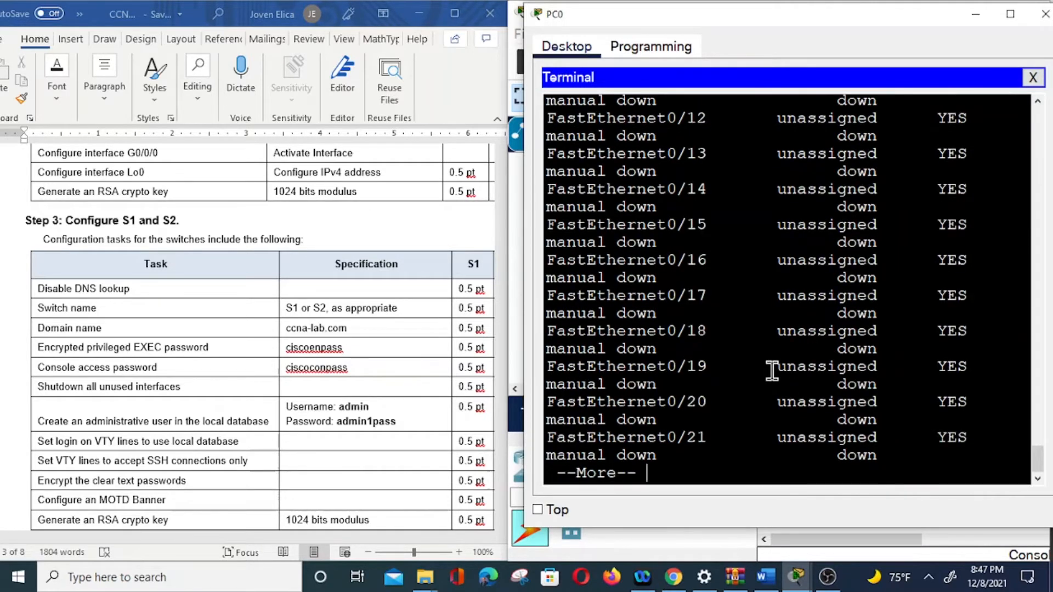
pyautogui.press('Return')
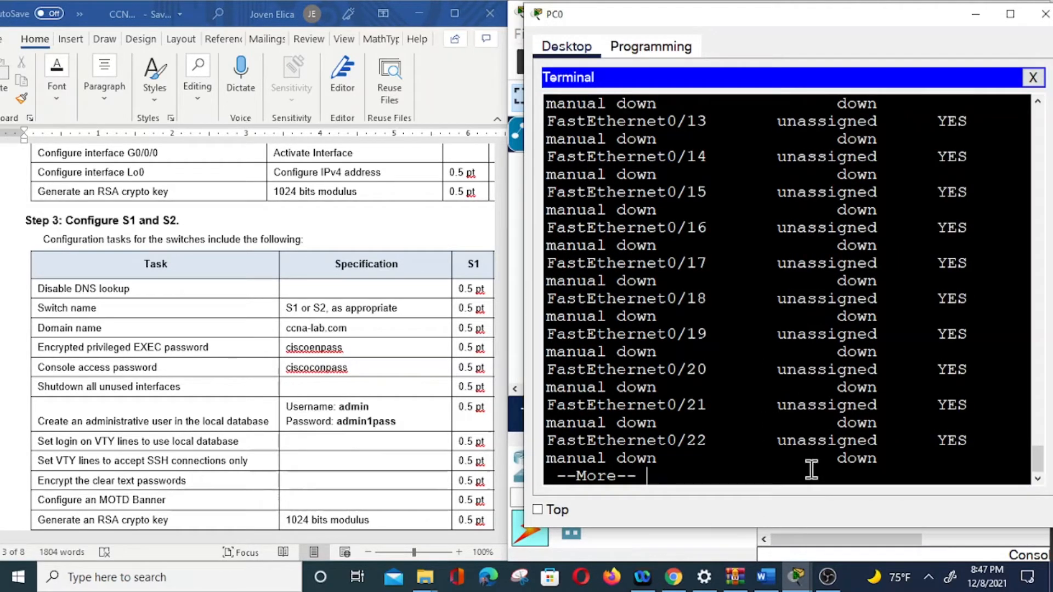
pyautogui.press('space')
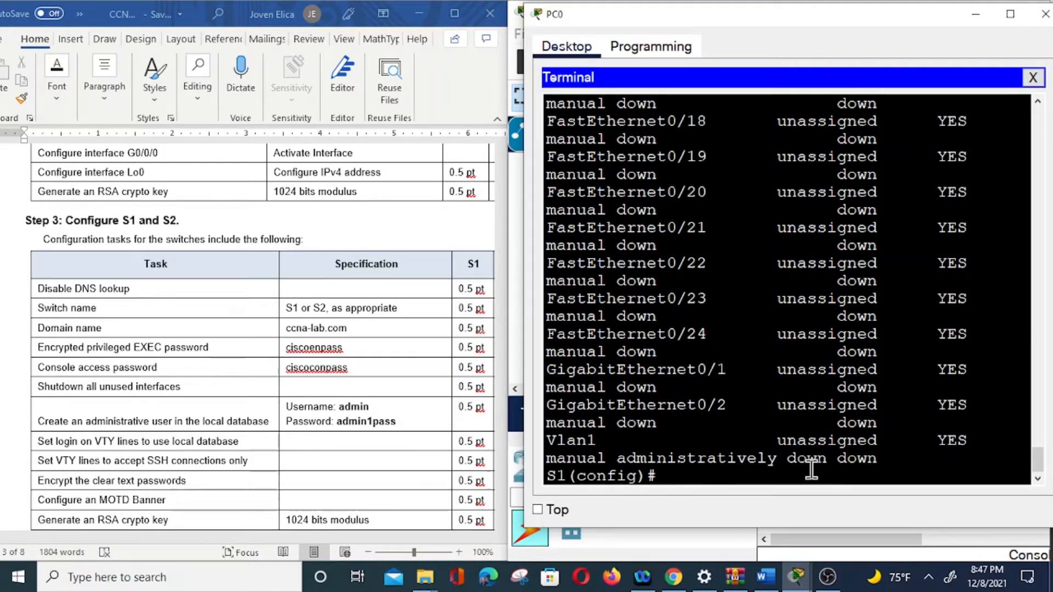
# Step: Shut down the interface range fa0/1-4, fa0/7-24 and g0/1-2
pyautogui.write('int')
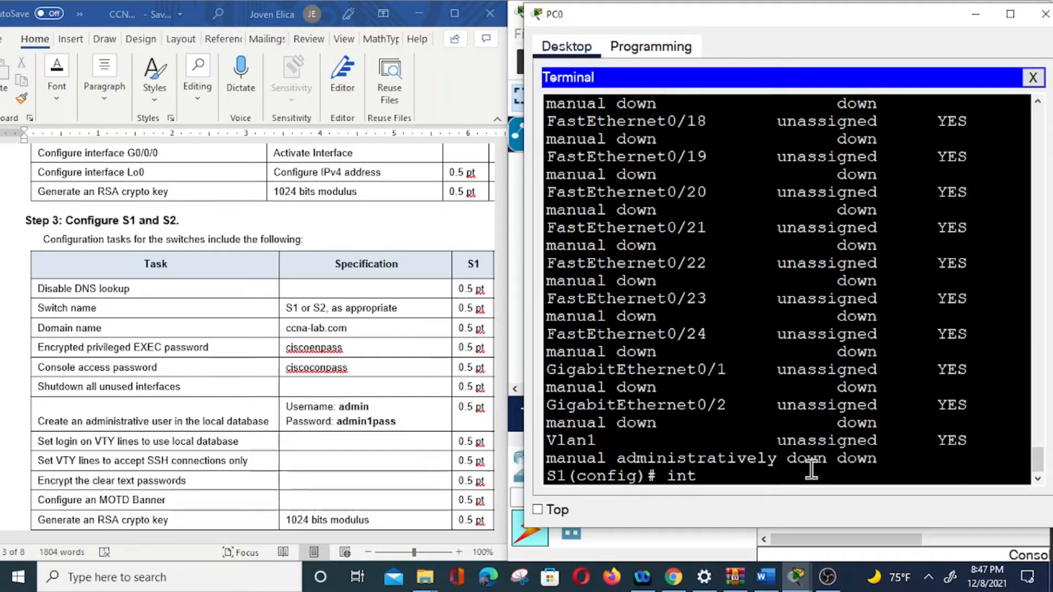
pyautogui.write(' range')
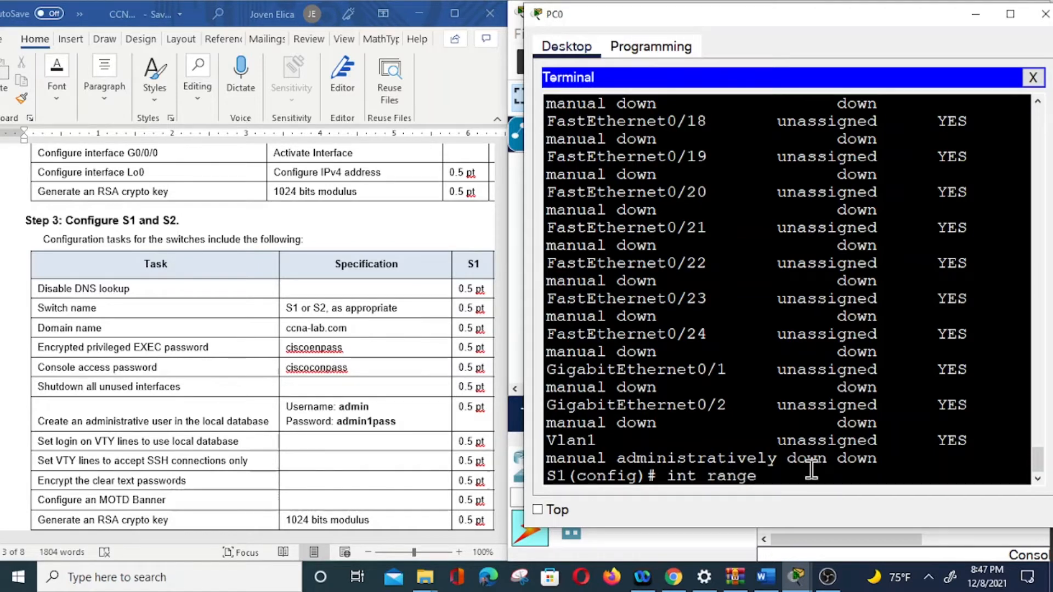
pyautogui.write(' fa0/1-4')
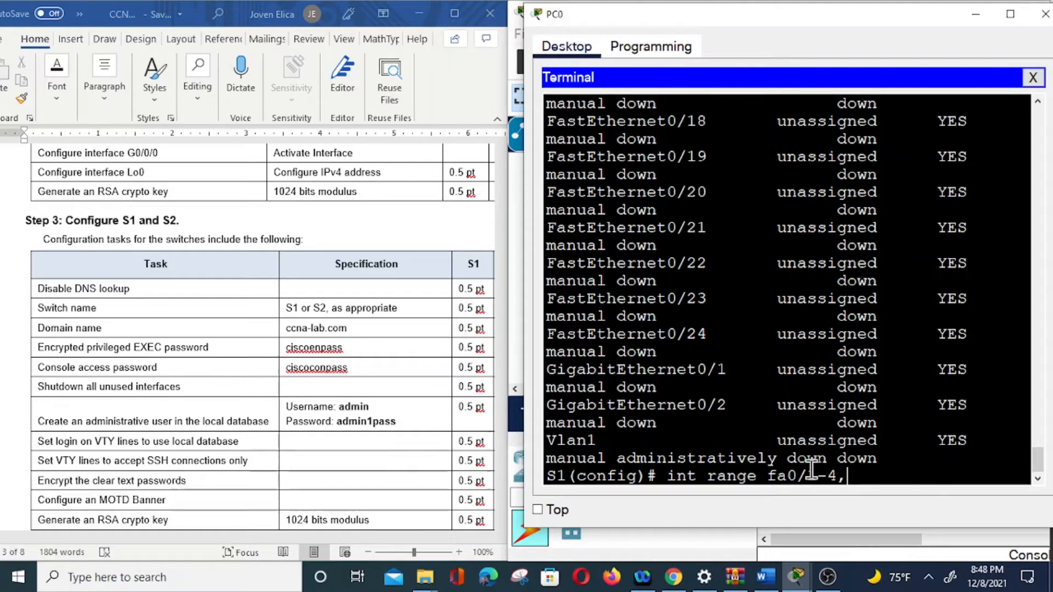
pyautogui.write(',')
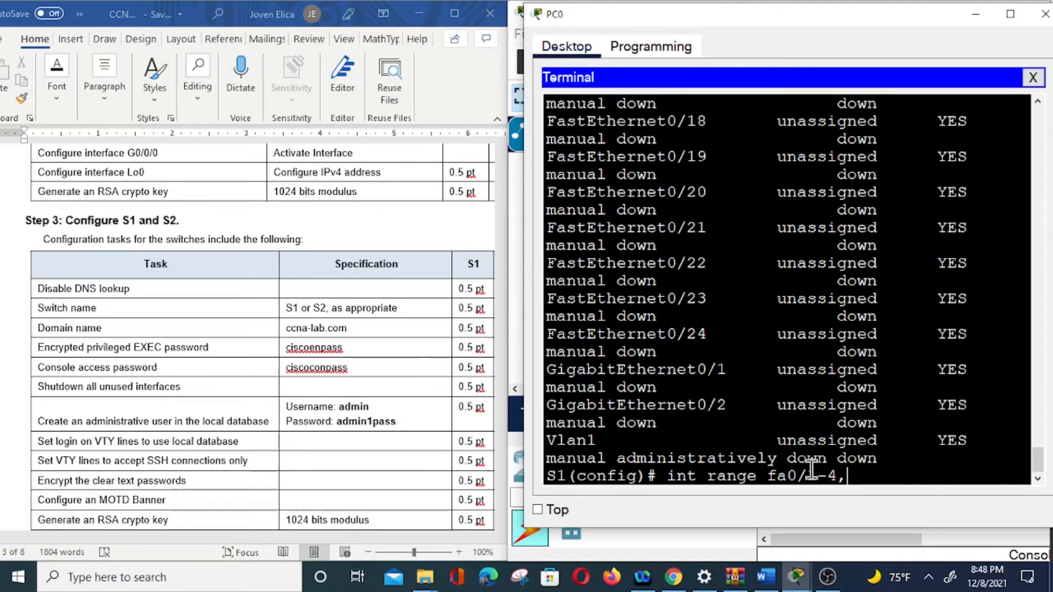
pyautogui.write('fa0')
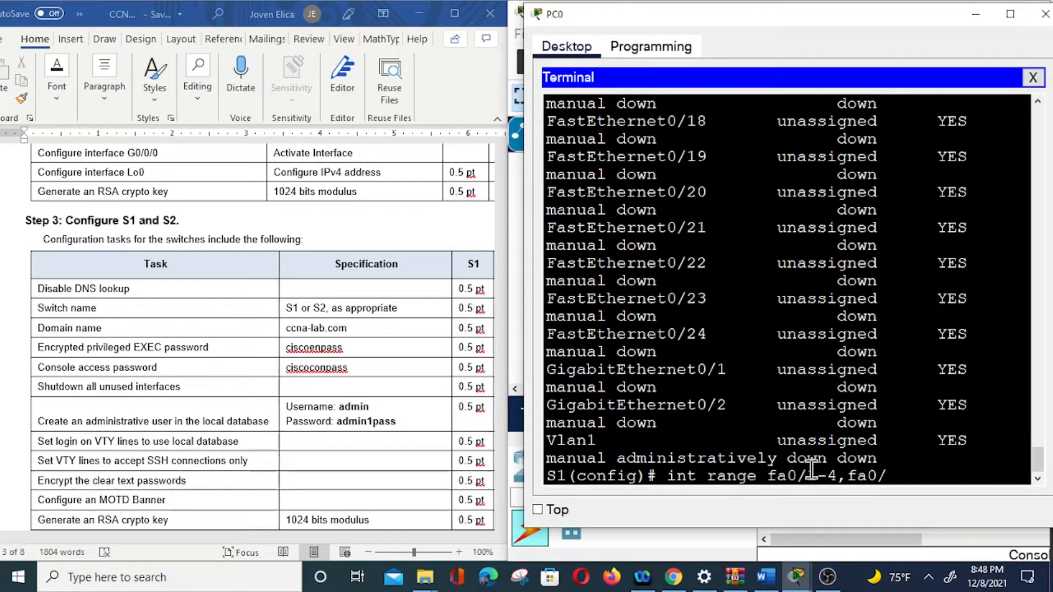
pyautogui.write('/7')
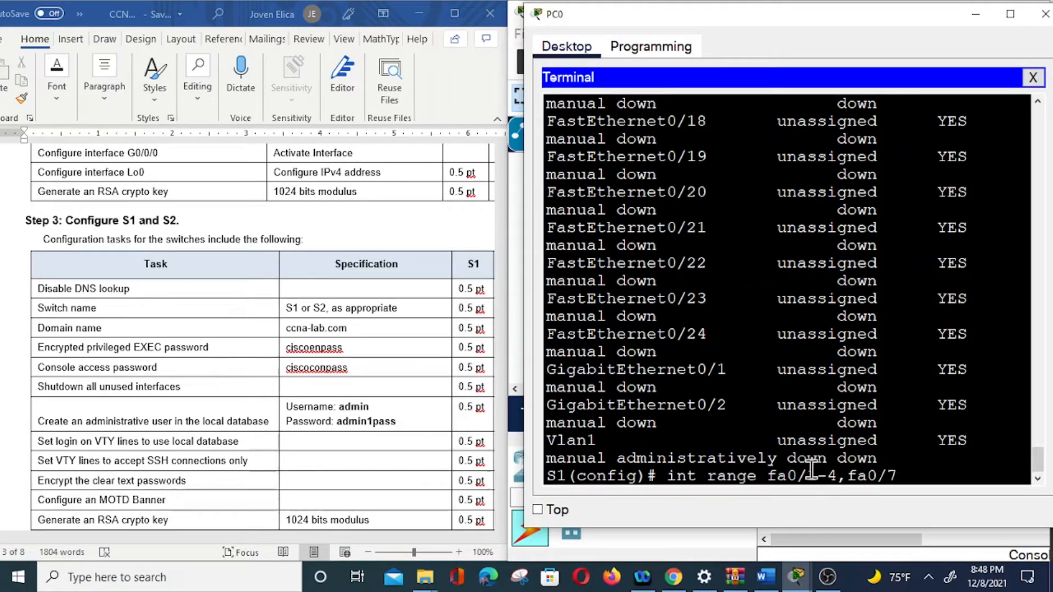
pyautogui.write('-24,')
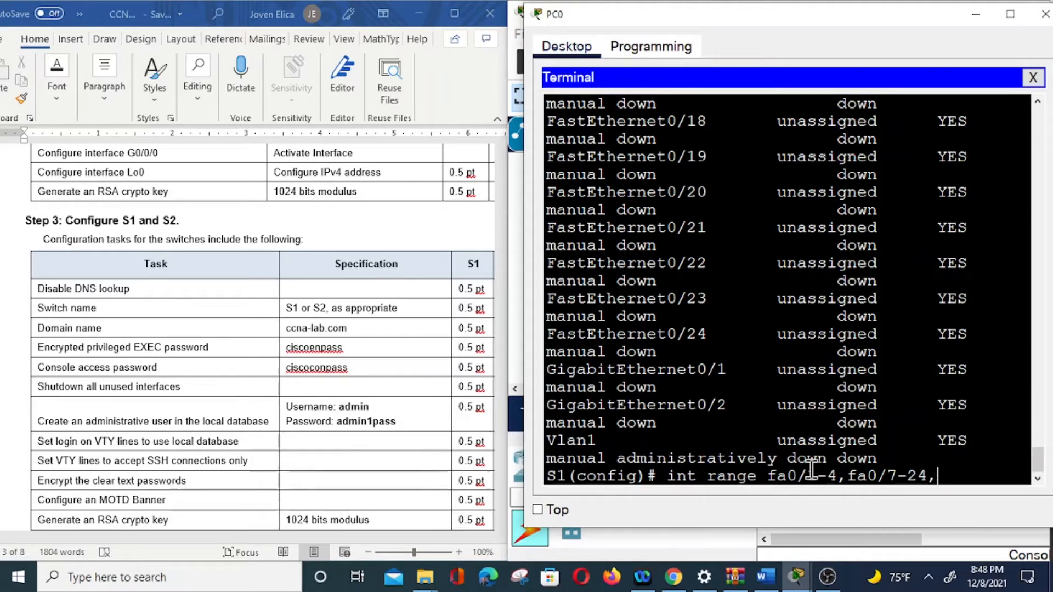
pyautogui.write('g0/')
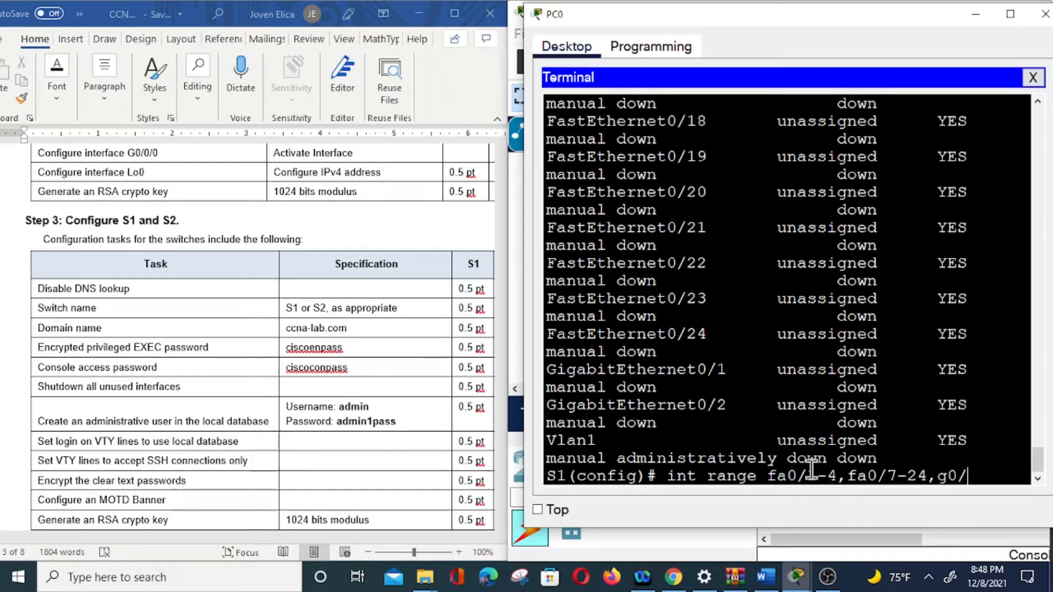
pyautogui.write('1-2')
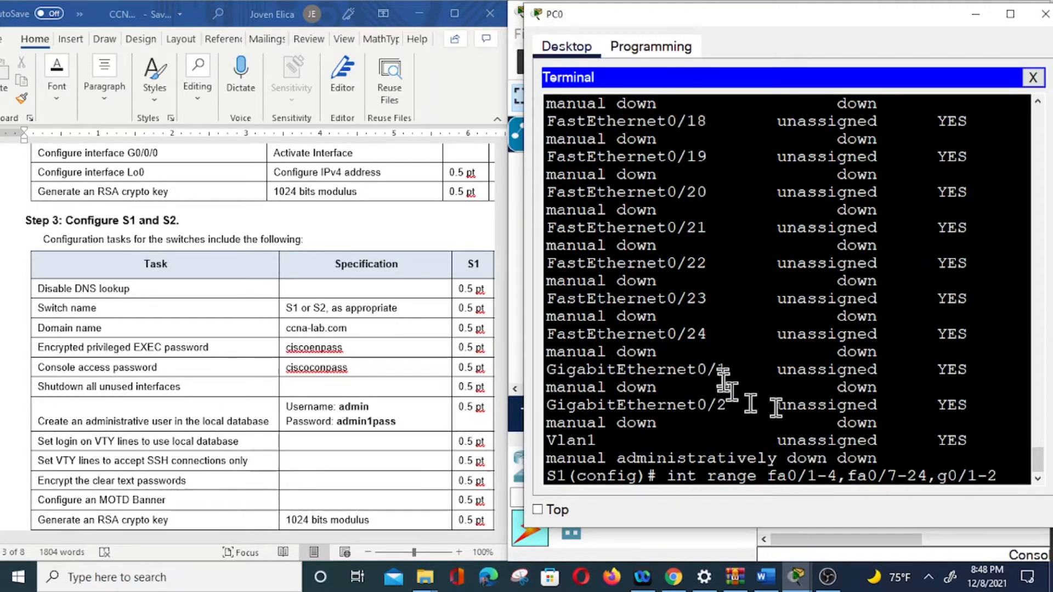
pyautogui.press('Return')
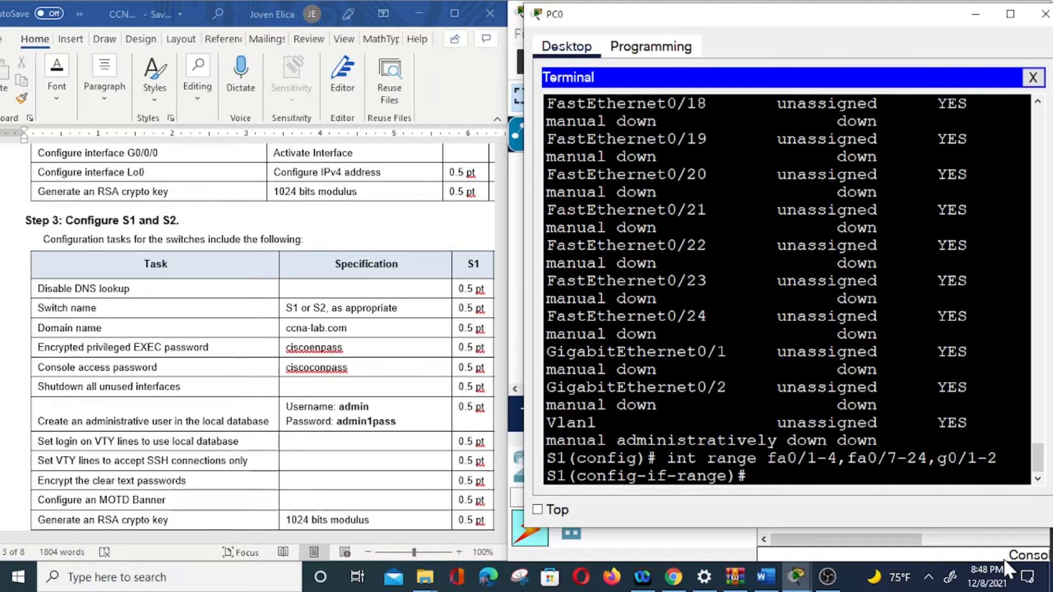
pyautogui.write('shutdown')
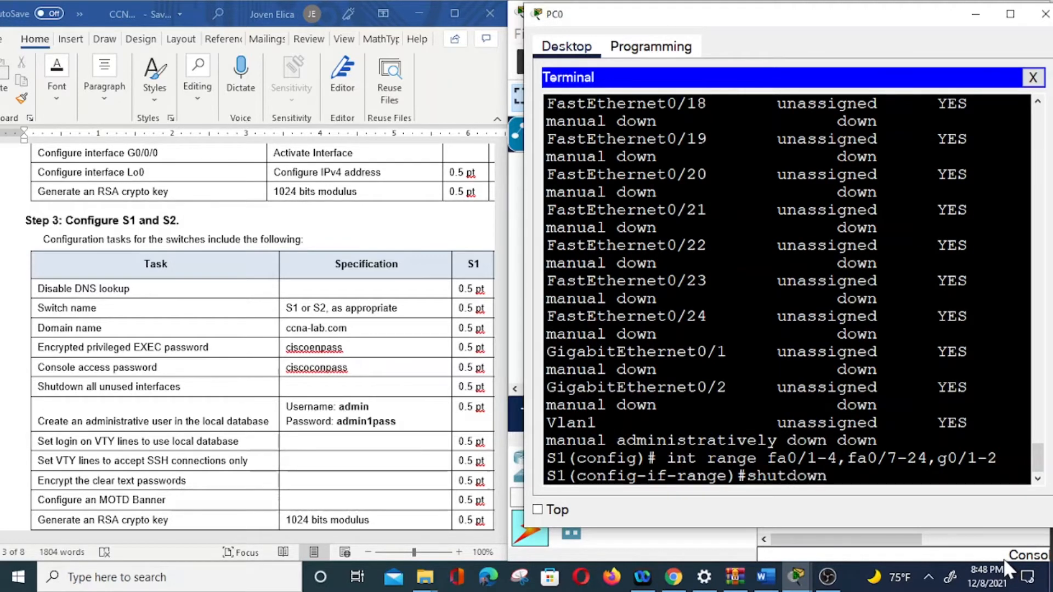
pyautogui.press('Return')
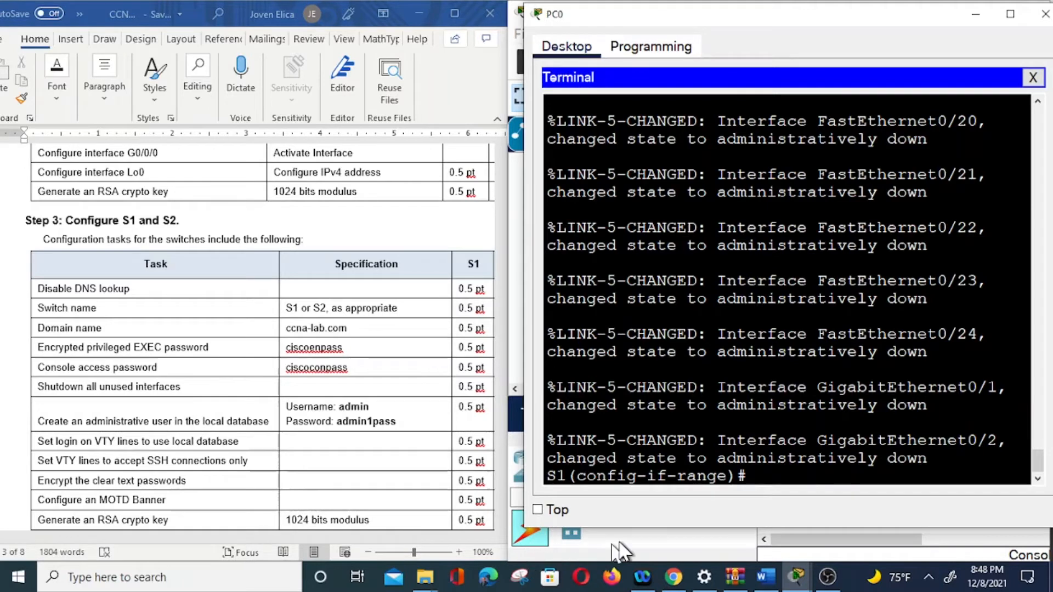
# Step: Leave the port range and create local user 'admin' with the worksheet's secret password
pyautogui.write('exit')
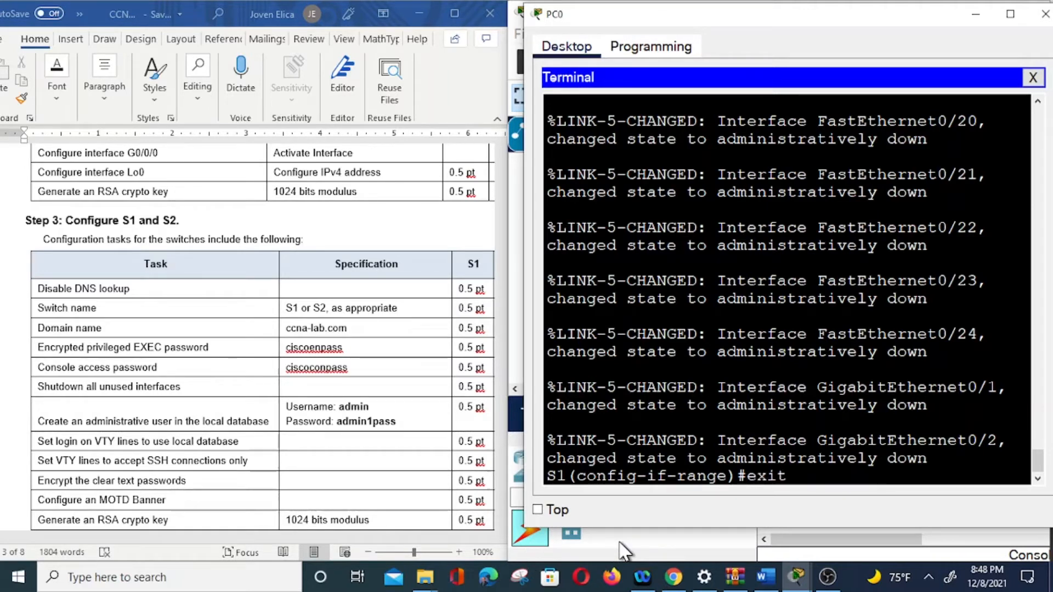
pyautogui.press('Return')
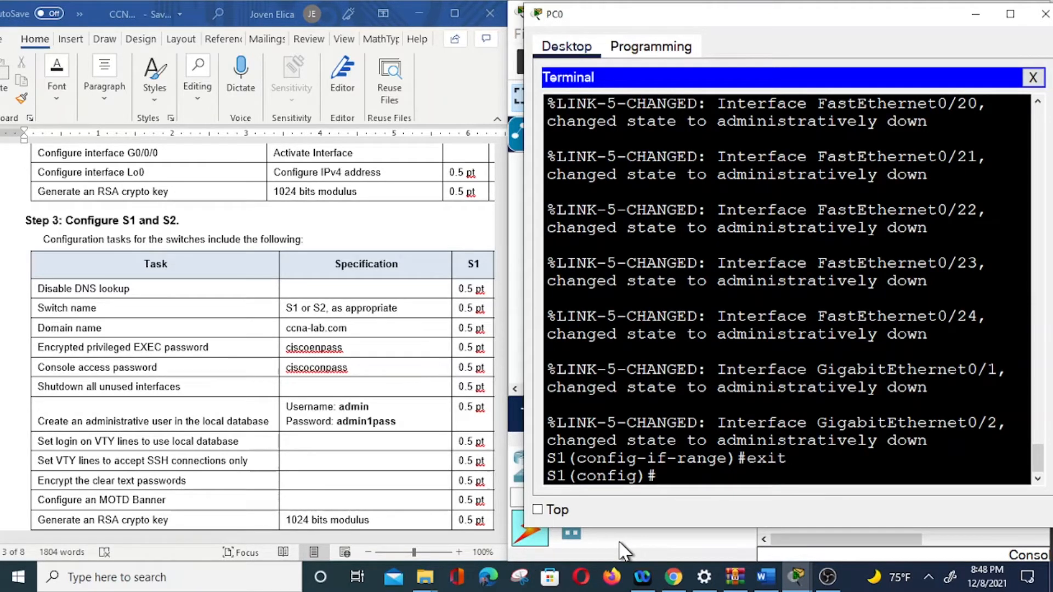
pyautogui.write('user')
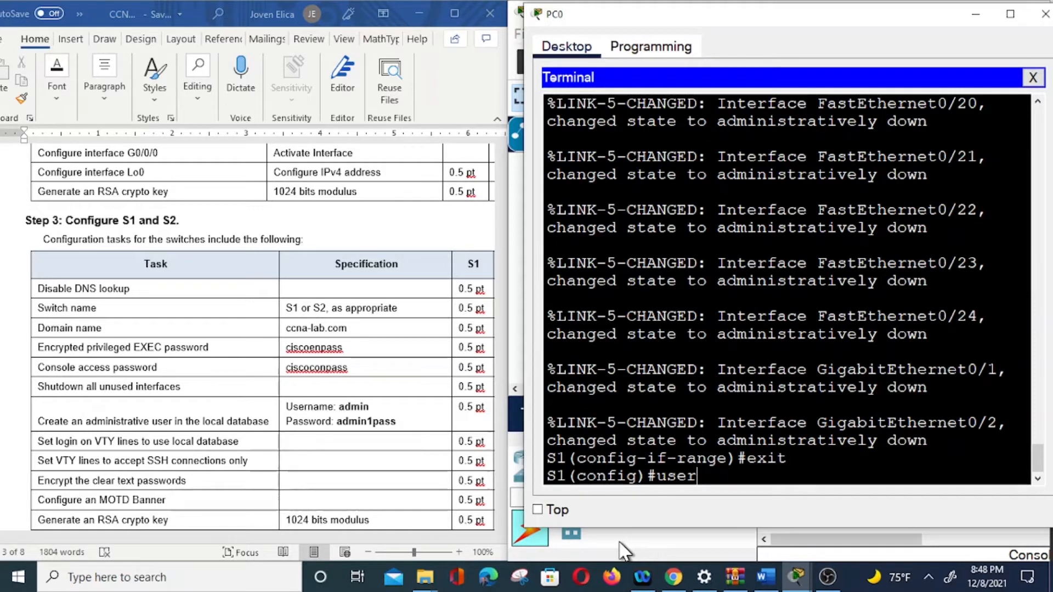
pyautogui.write('name admin')
pyautogui.press('Return')
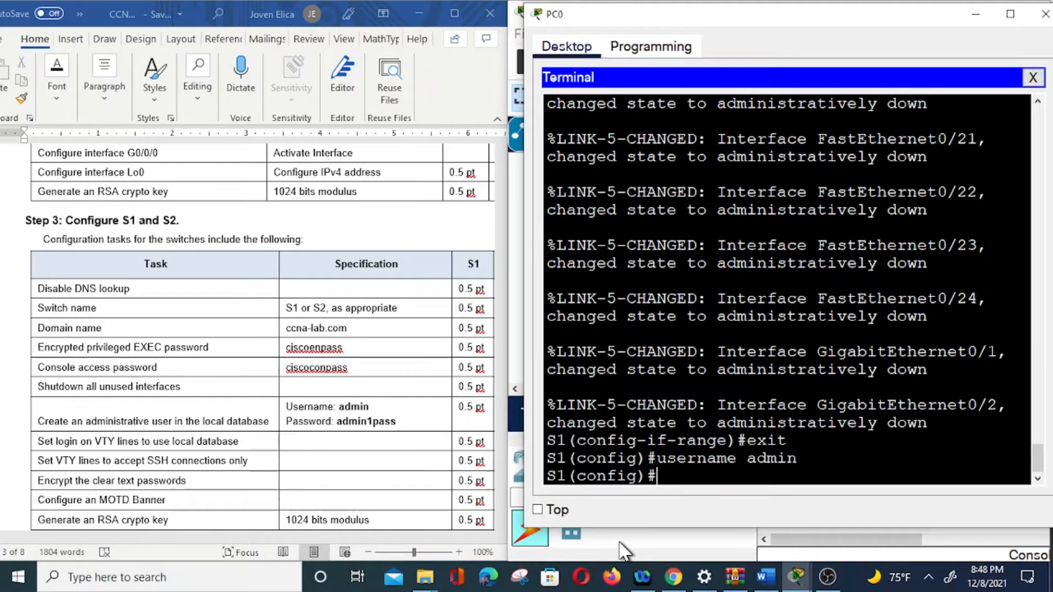
pyautogui.write('u')
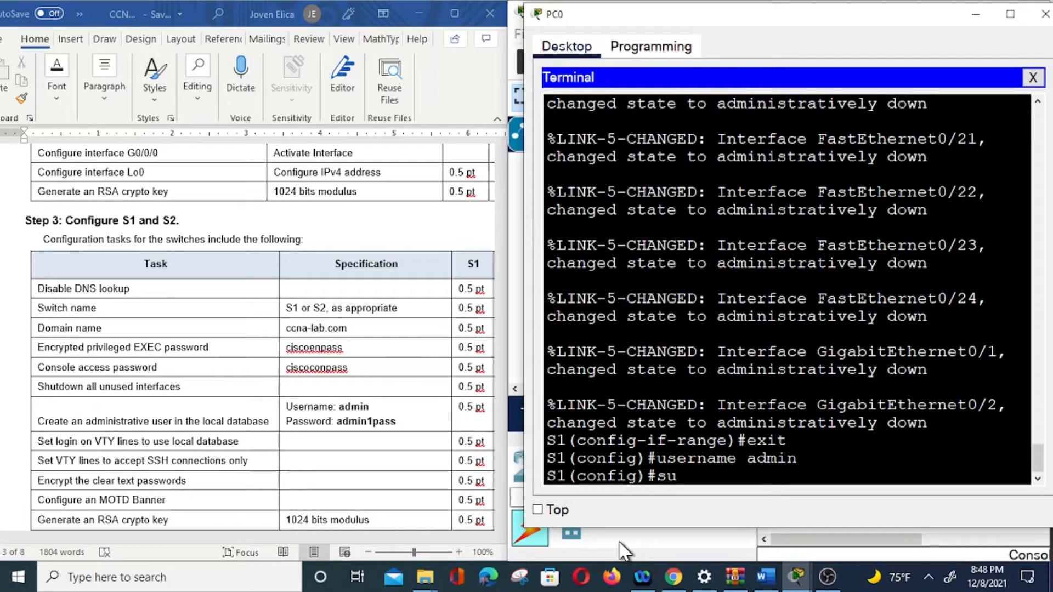
pyautogui.write('sername admin')
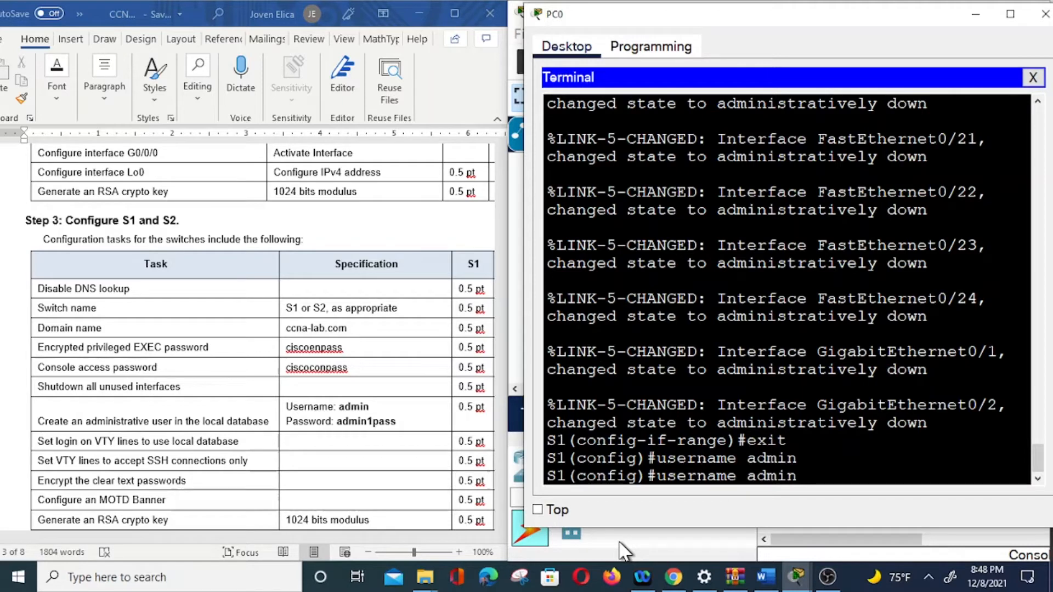
pyautogui.write(' secret')
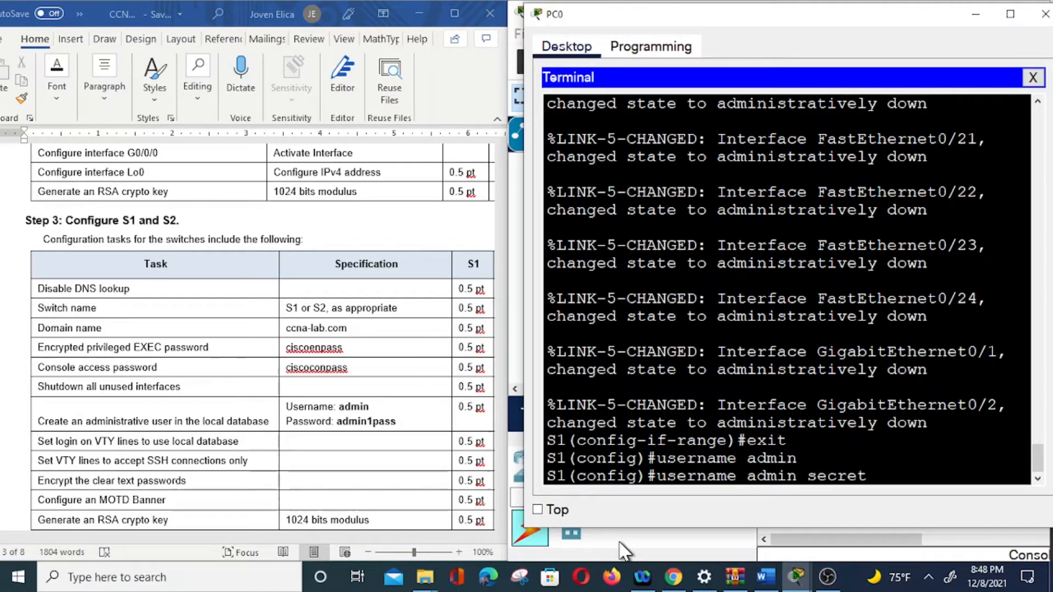
pyautogui.write(' admin')
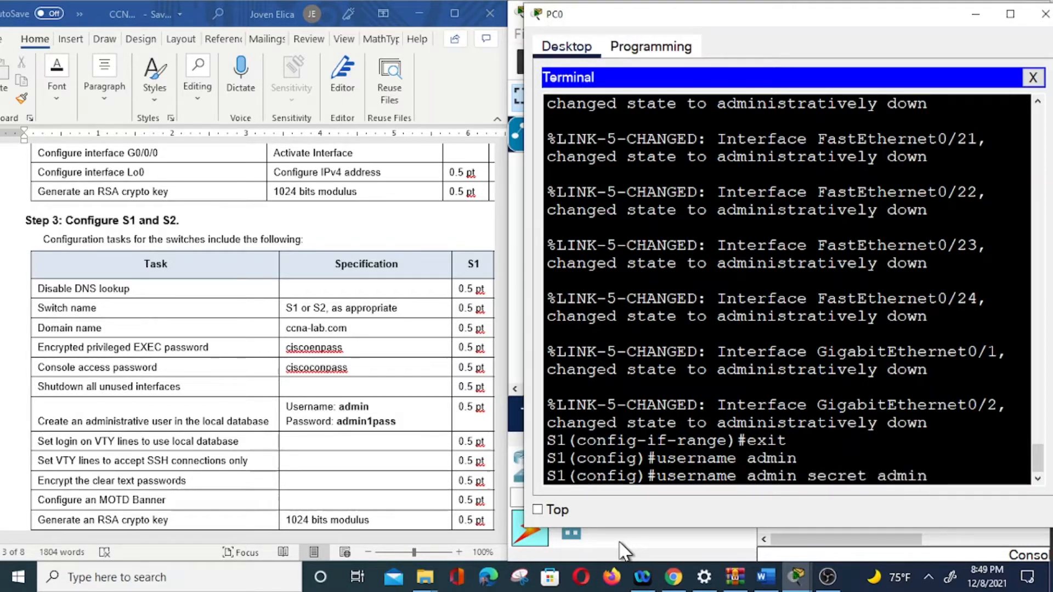
pyautogui.write('1pass')
pyautogui.press('Return')
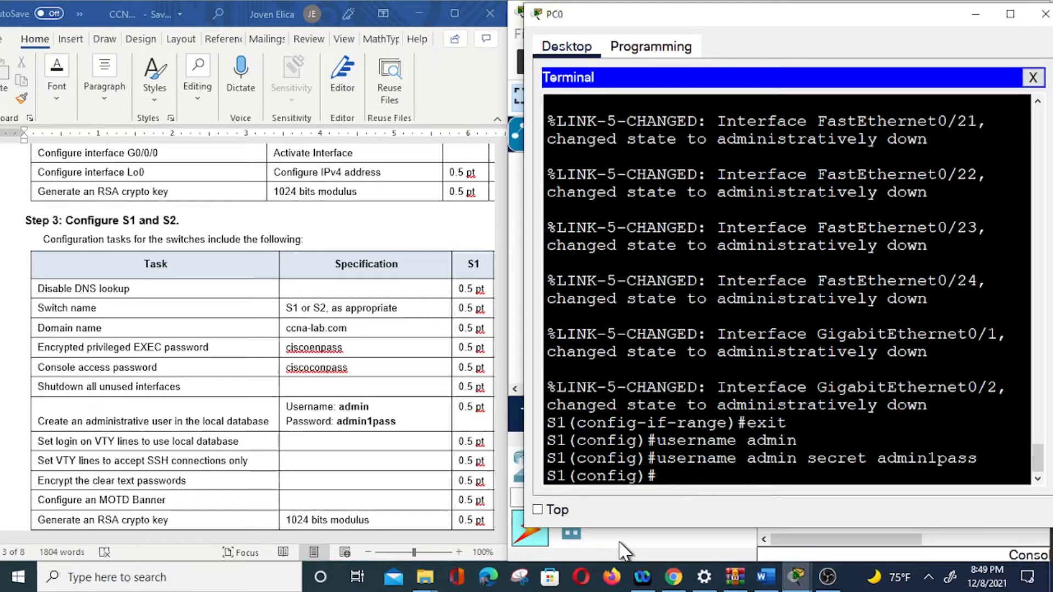
pyautogui.write('lin')
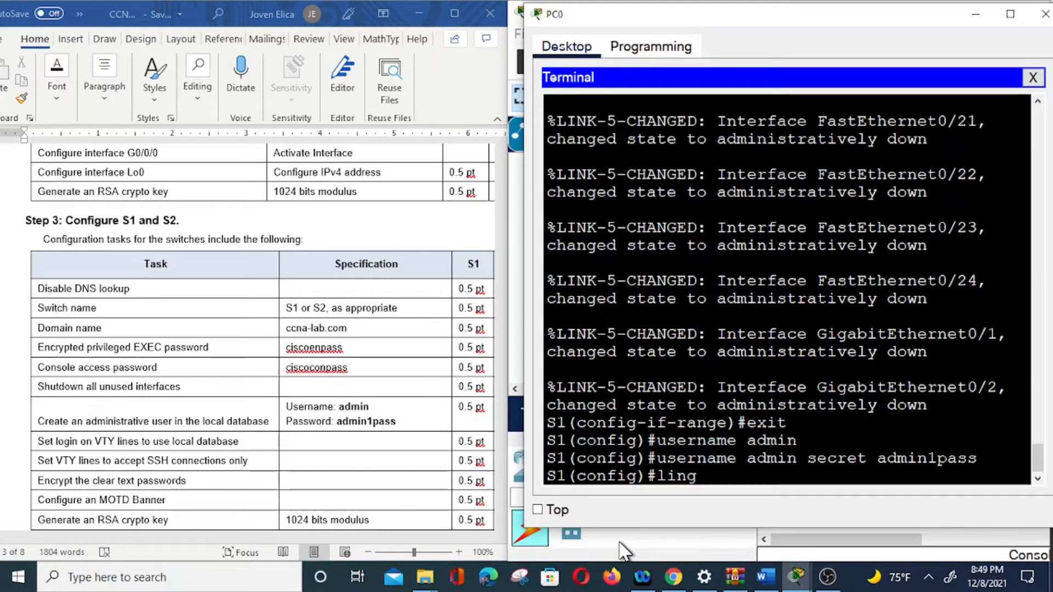
pyautogui.write('e v')
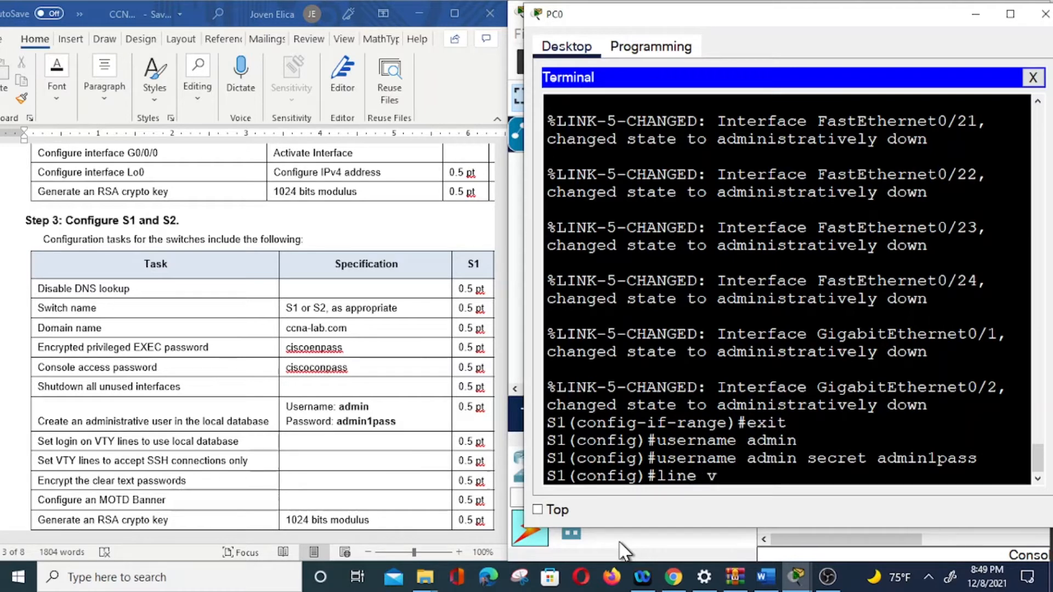
pyautogui.write('ty 0 15')
# Step: Set S1's VTY lines 0–15 to 'login local' and 'transport input ssh', then exit to global configuration
pyautogui.press('Return')
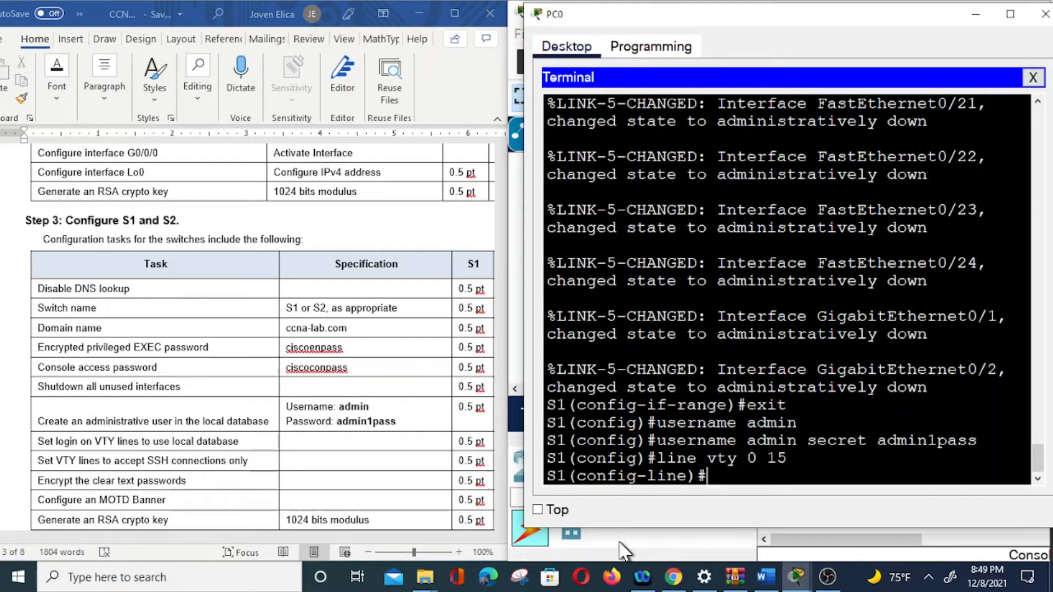
pyautogui.write('login local')
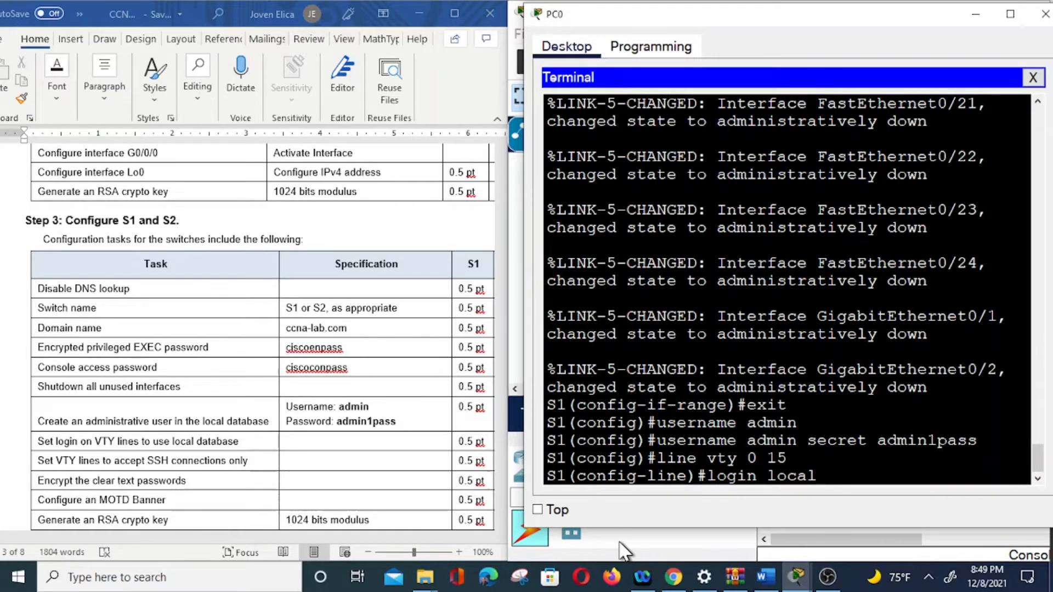
pyautogui.press('Return')
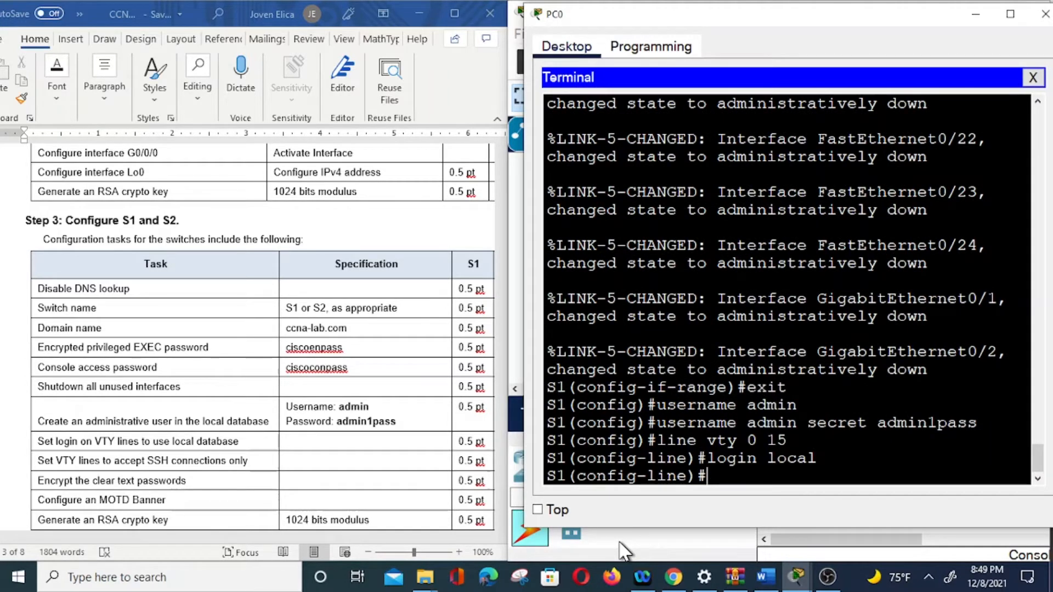
pyautogui.write('transport')
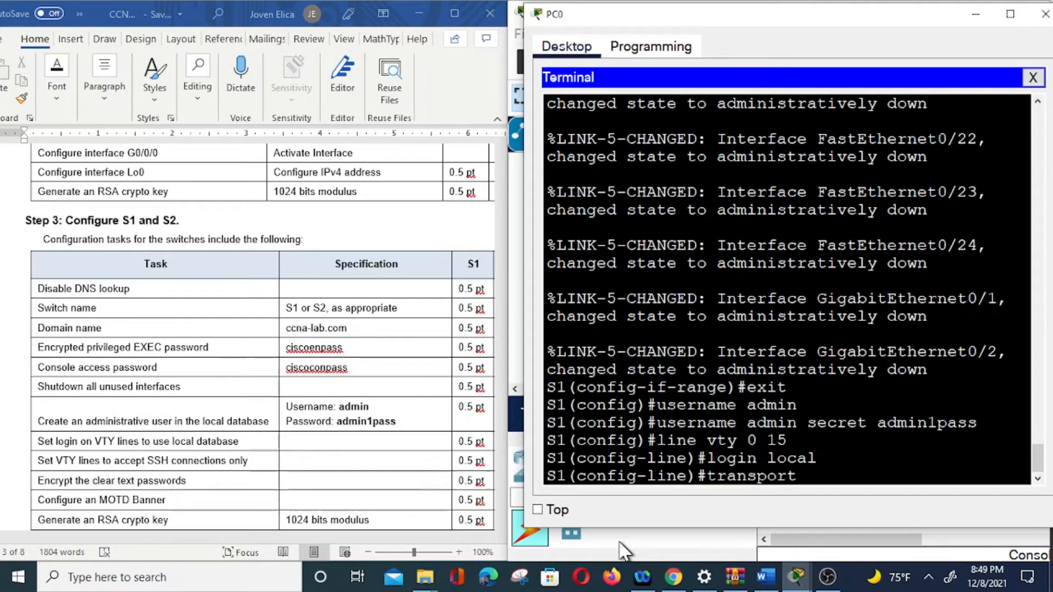
pyautogui.write(' input')
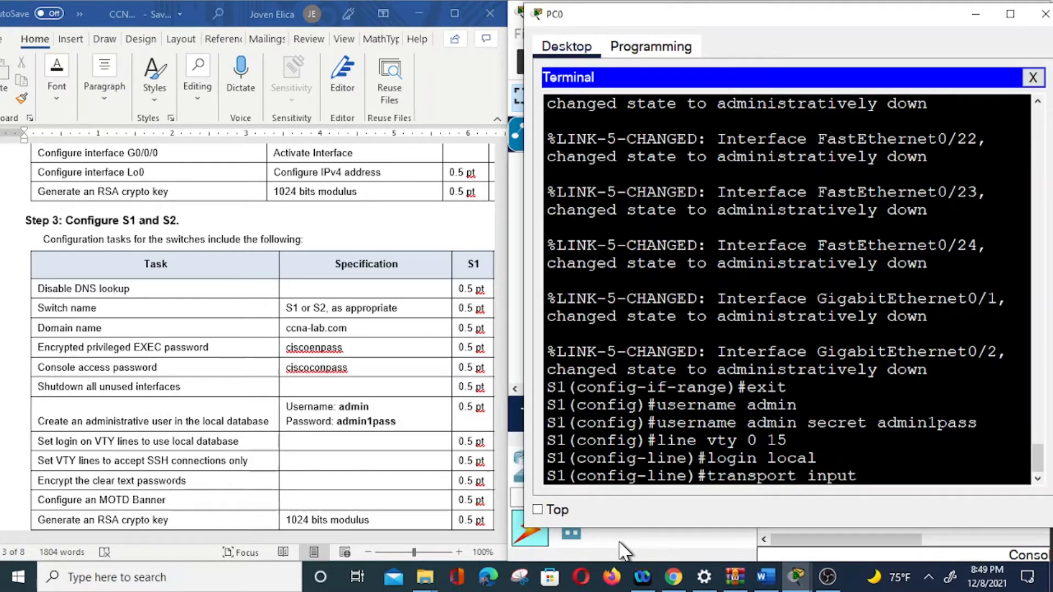
pyautogui.write(' ssh')
pyautogui.press('Return')
pyautogui.write('exit')
pyautogui.press('Return')
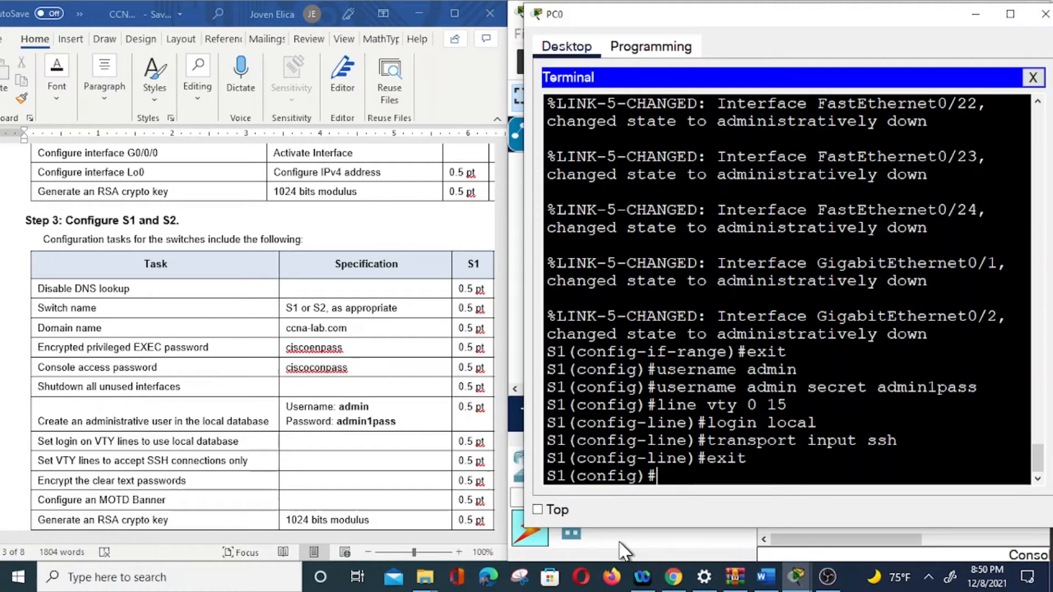
pyautogui.write('service')
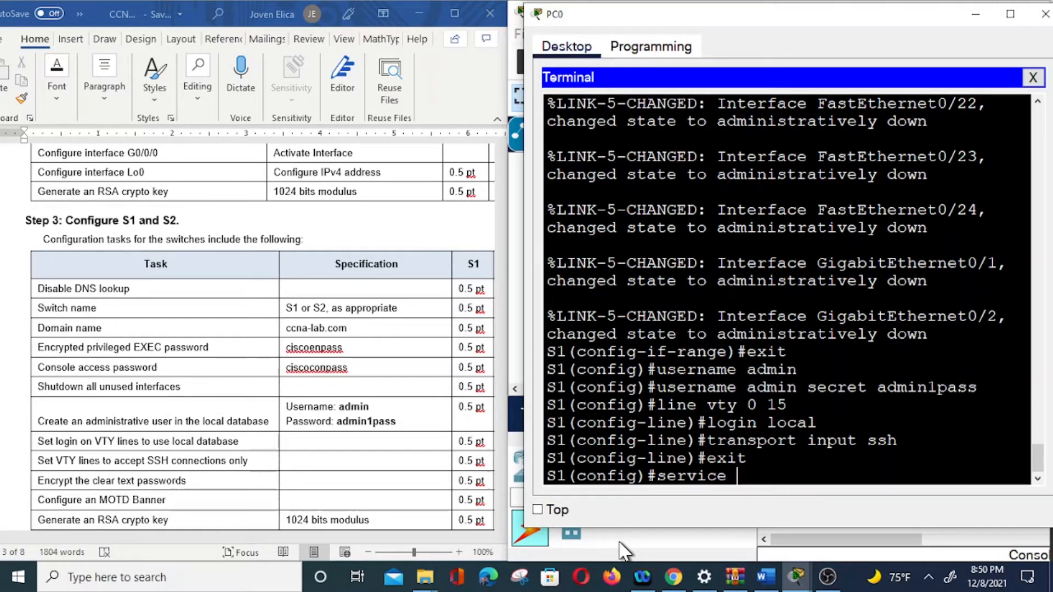
pyautogui.write(' pas')
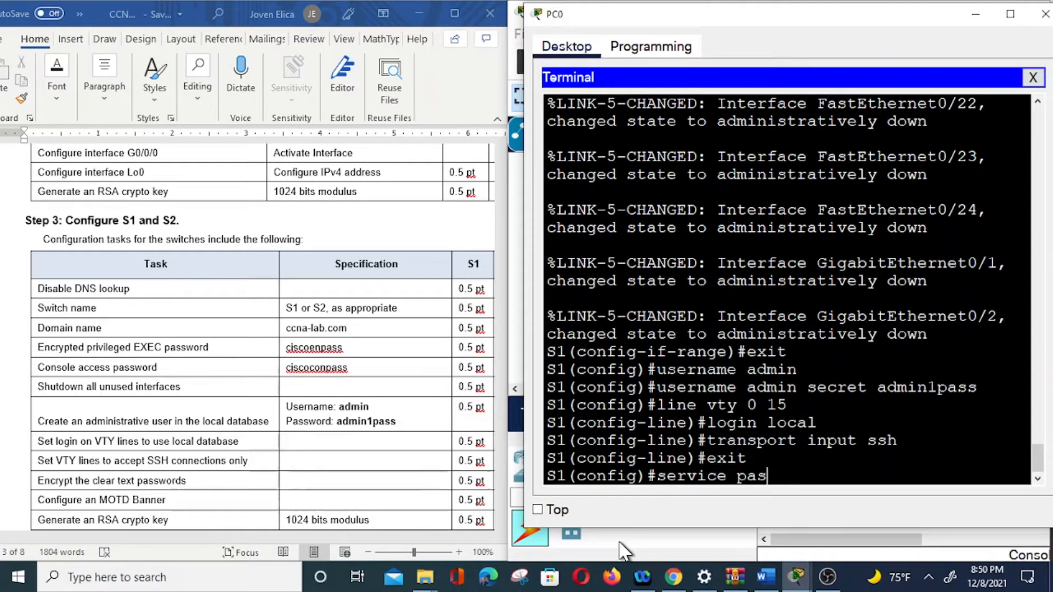
pyautogui.write('sword')
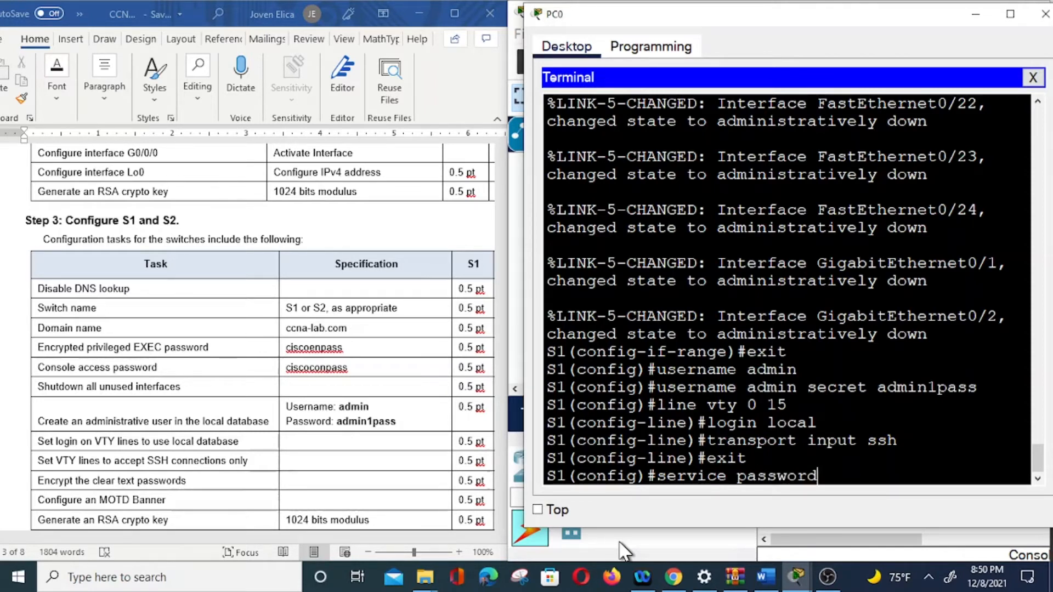
# Step: Enable service password-encryption on S1 and add the MOTD banner 'Unauthorized Access is Prohited'
pyautogui.write('-encryp')
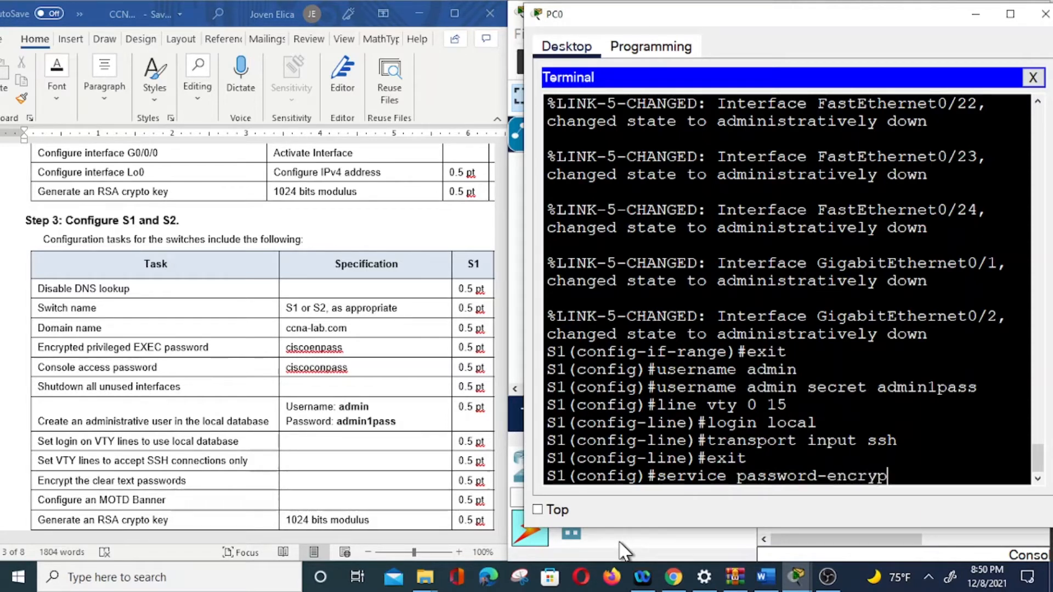
pyautogui.write('tion')
pyautogui.press('Return')
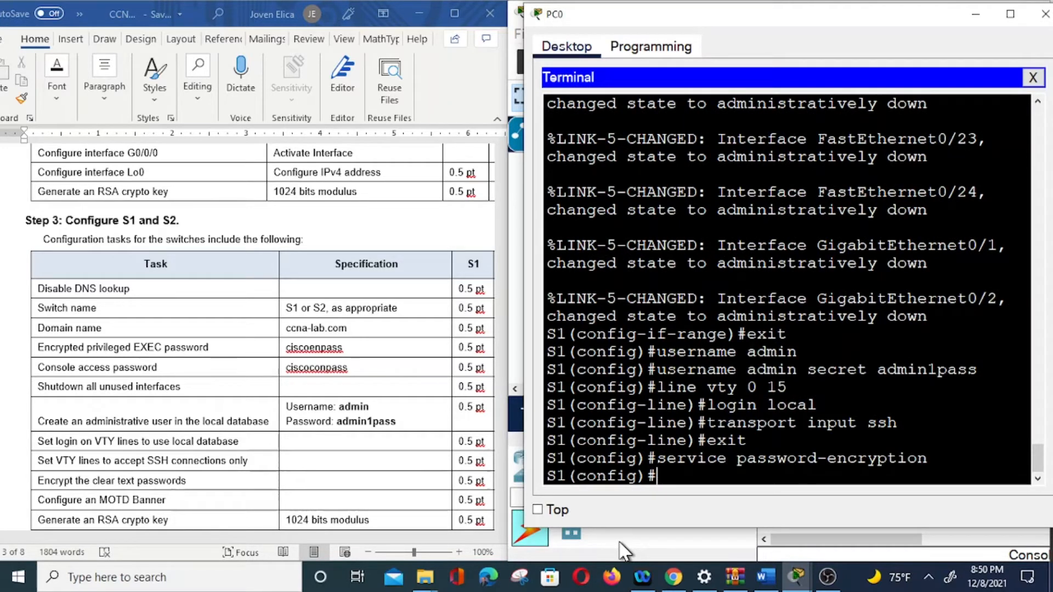
pyautogui.write('banner motd')
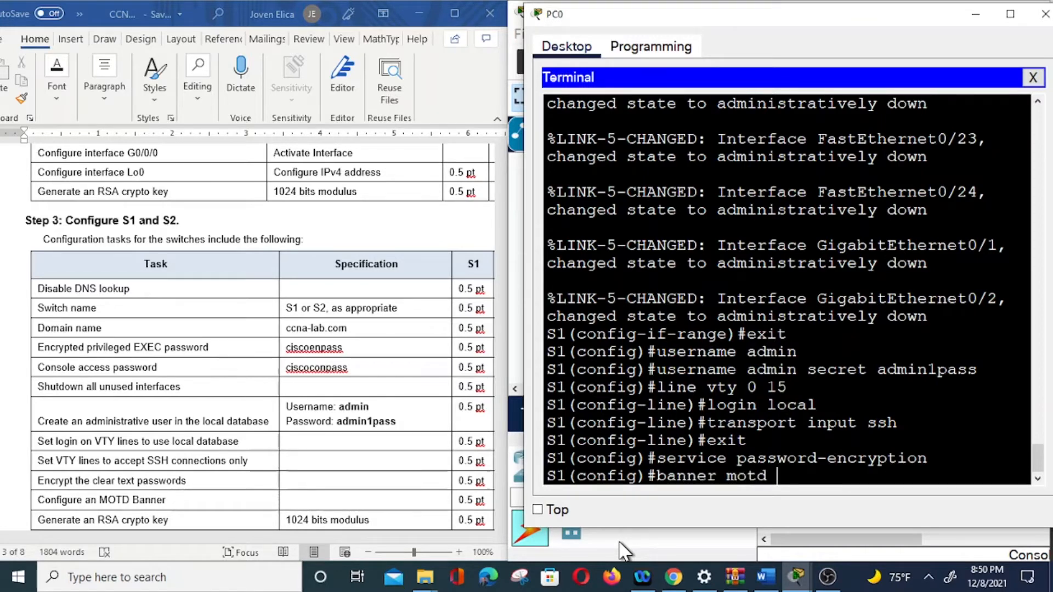
pyautogui.write(' $ Un')
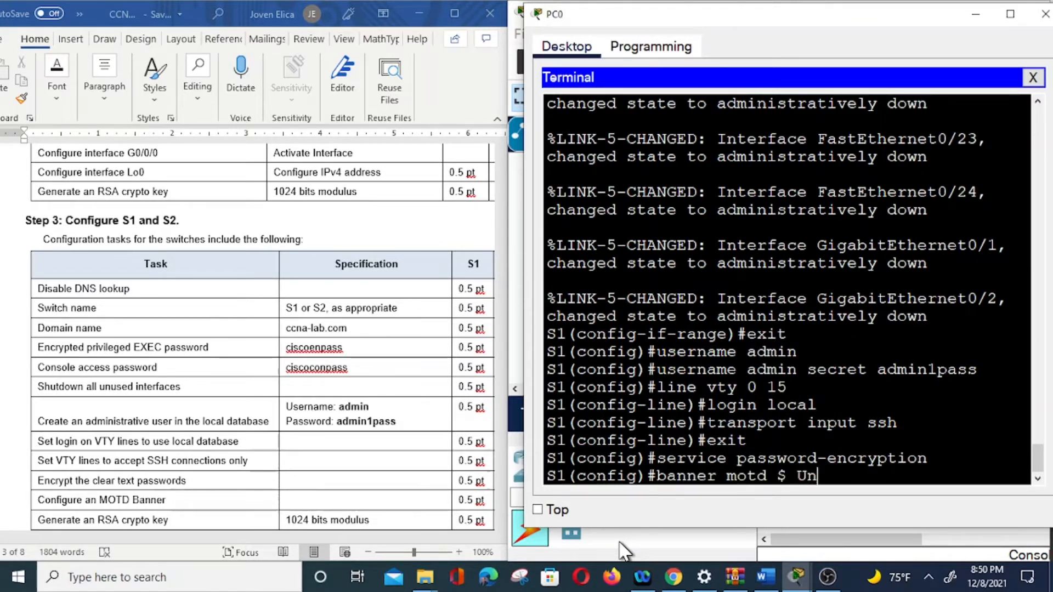
pyautogui.write('authorized')
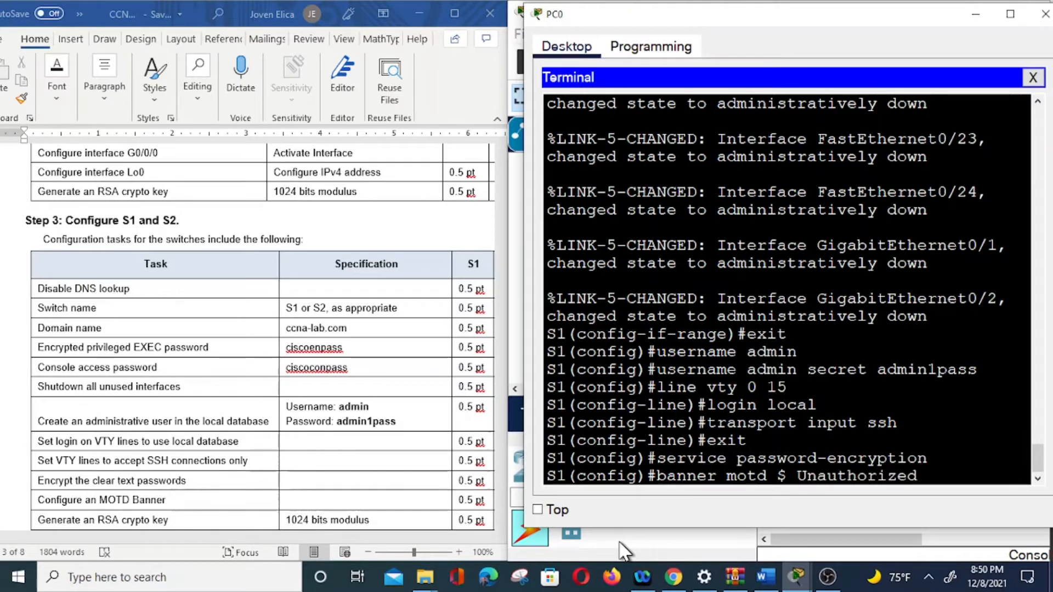
pyautogui.write(' Acc')
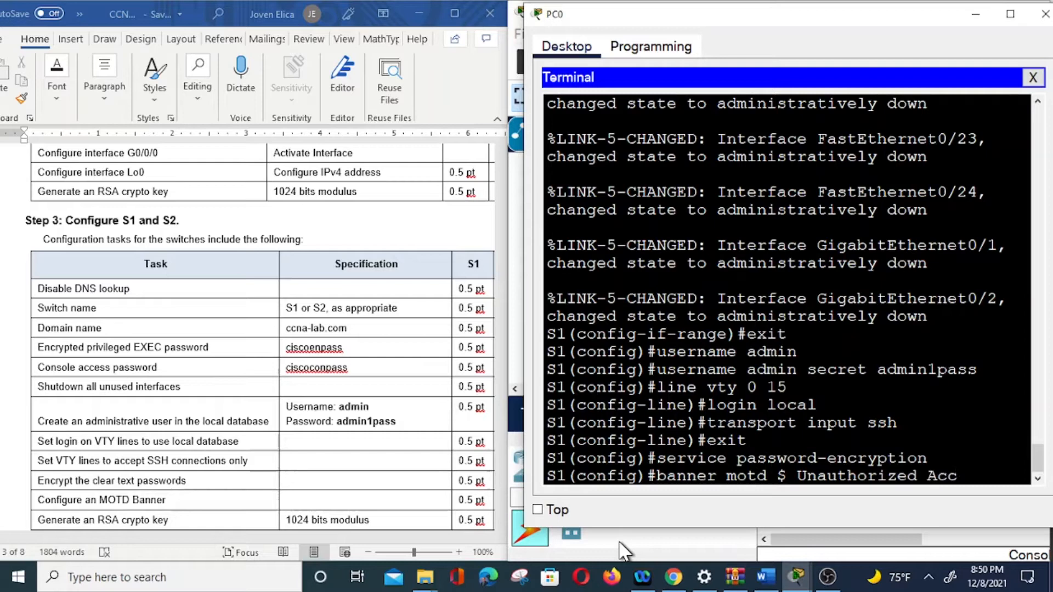
pyautogui.write('ess is P')
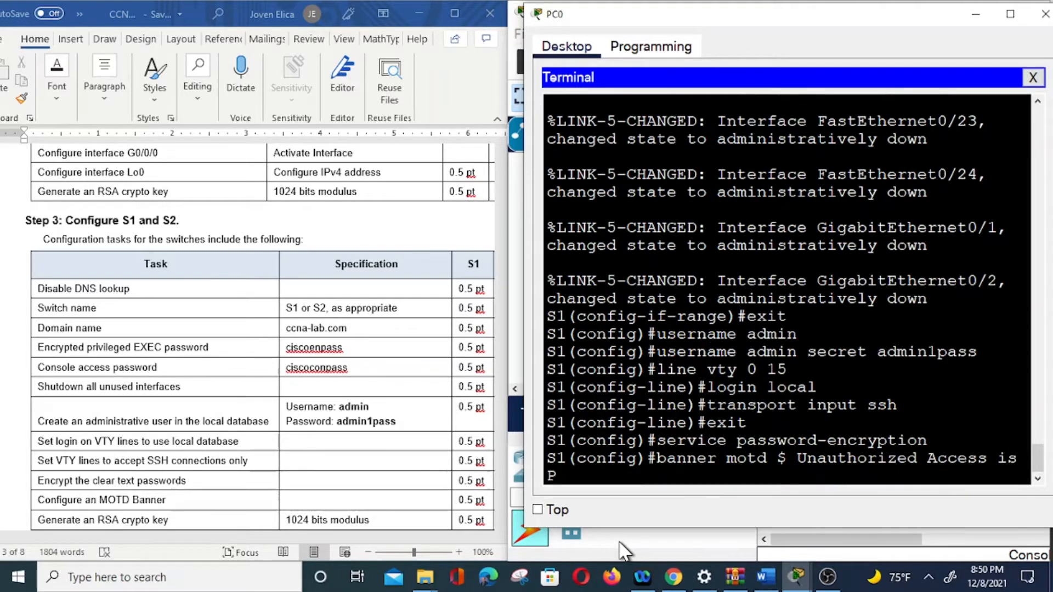
pyautogui.write('rohi')
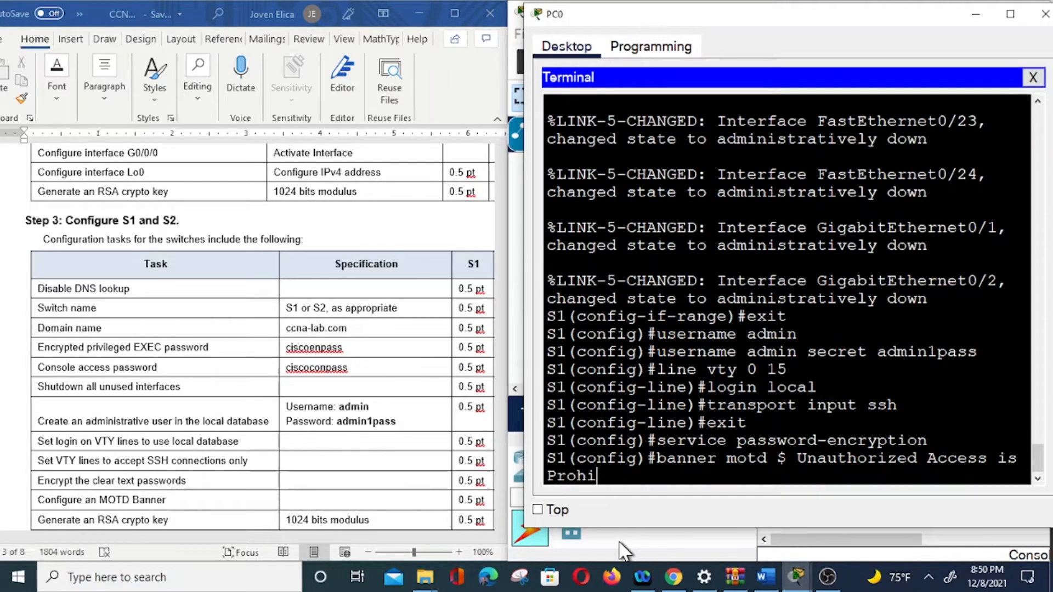
pyautogui.write('ted$')
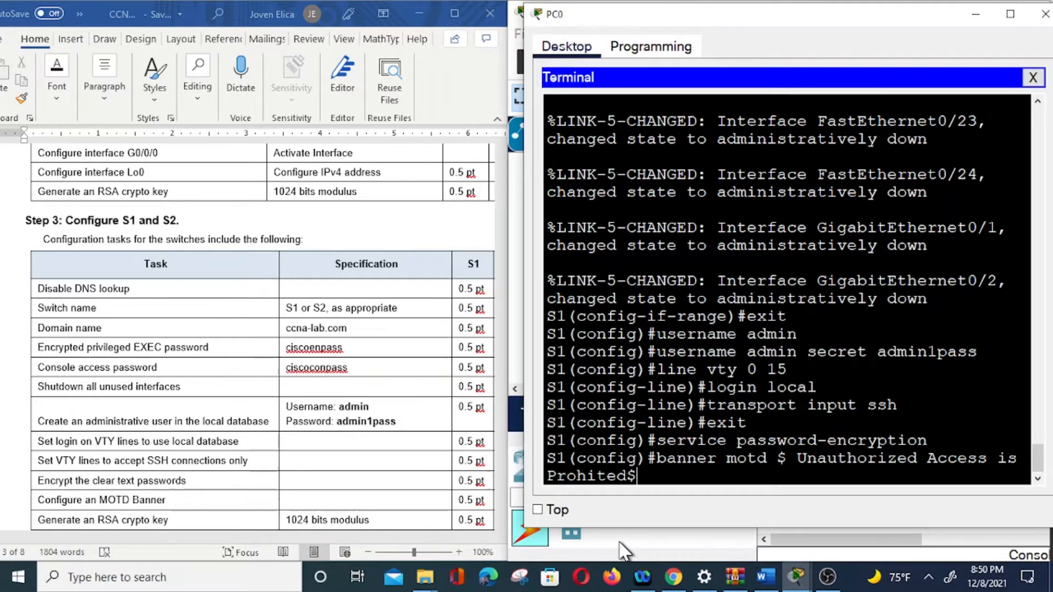
pyautogui.press('Return')
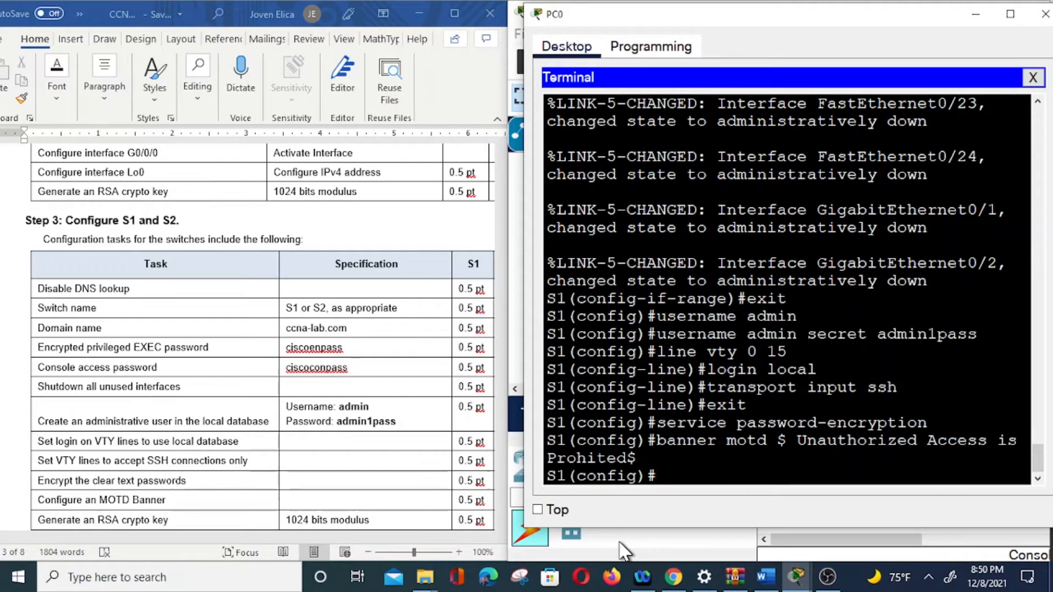
pyautogui.scroll(-2, 279, 521)
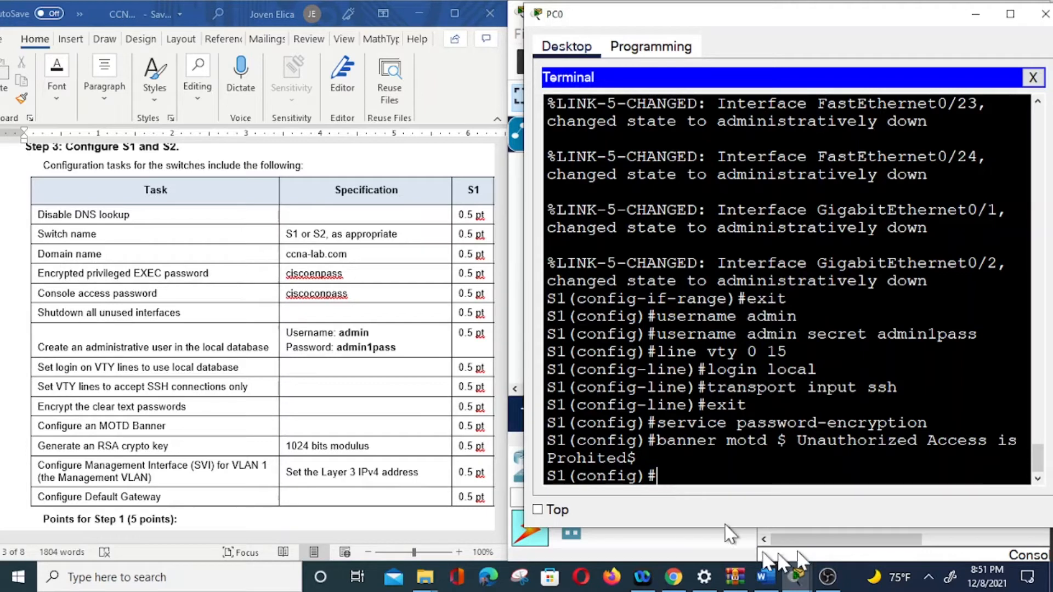
# Step: Run 'crypto key generate rsa' on S1, which is rejected until a domain name exists
pyautogui.write('cryp')
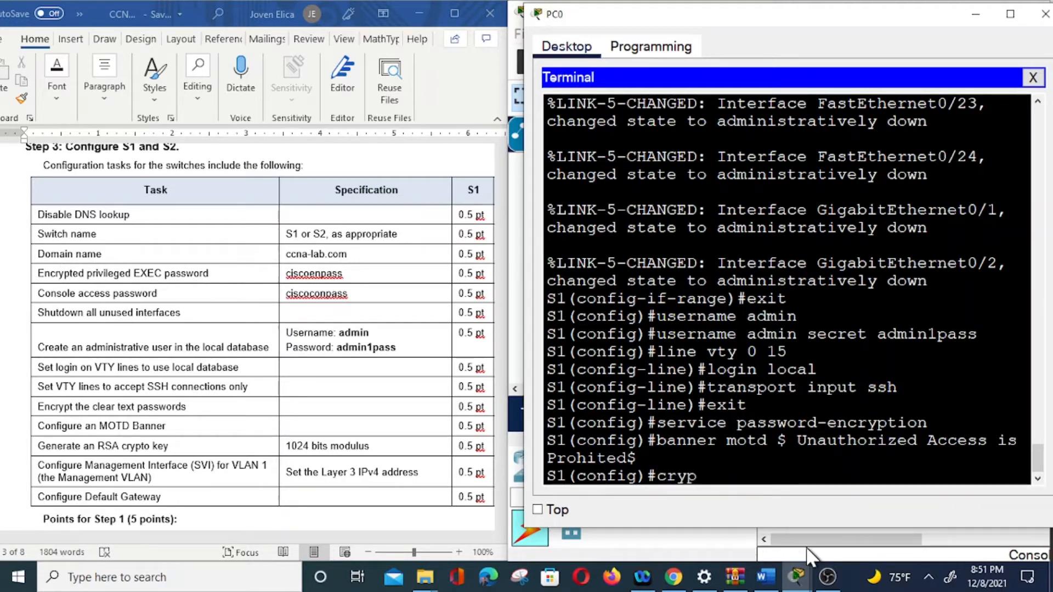
pyautogui.press('BackSpace')
pyautogui.write('pto key generate')
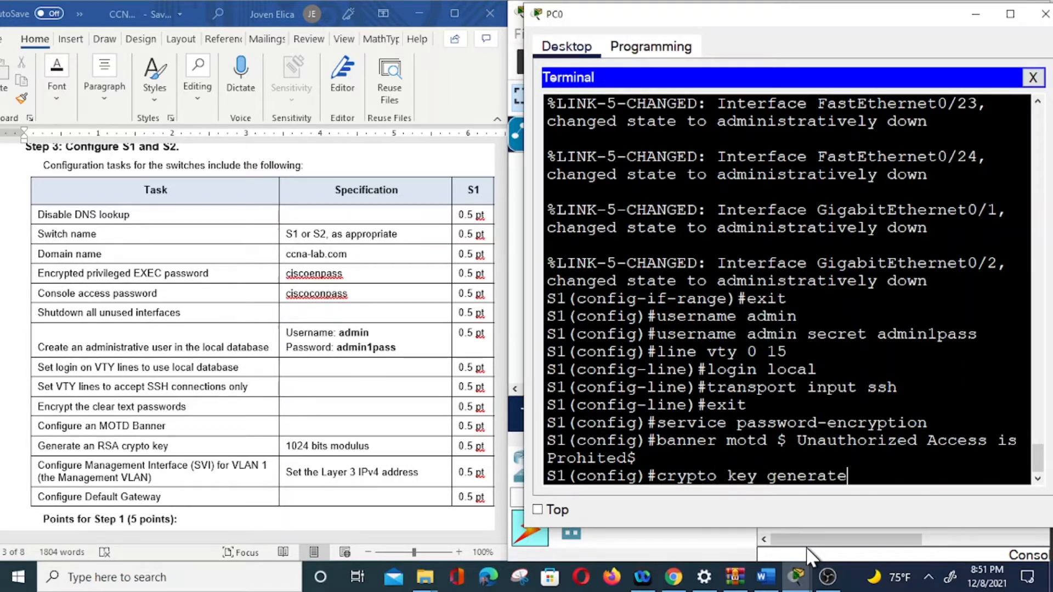
pyautogui.write(' rsa')
pyautogui.press('Return')
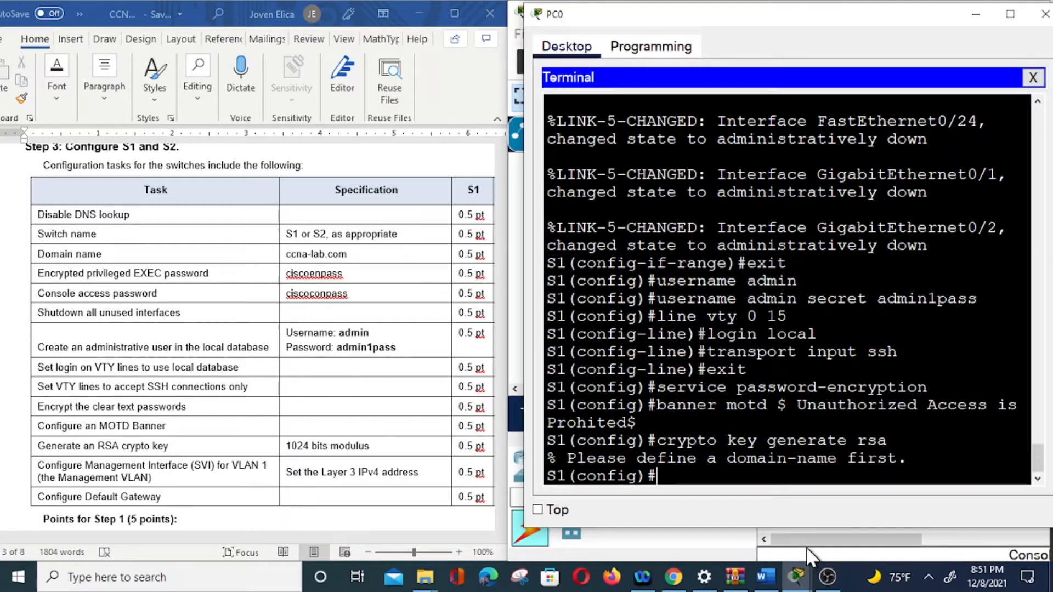
# Step: Set S1's ip domain-name to cisco-lab.com and generate RSA keys with a 1024-bit modulus
pyautogui.write('ip ')
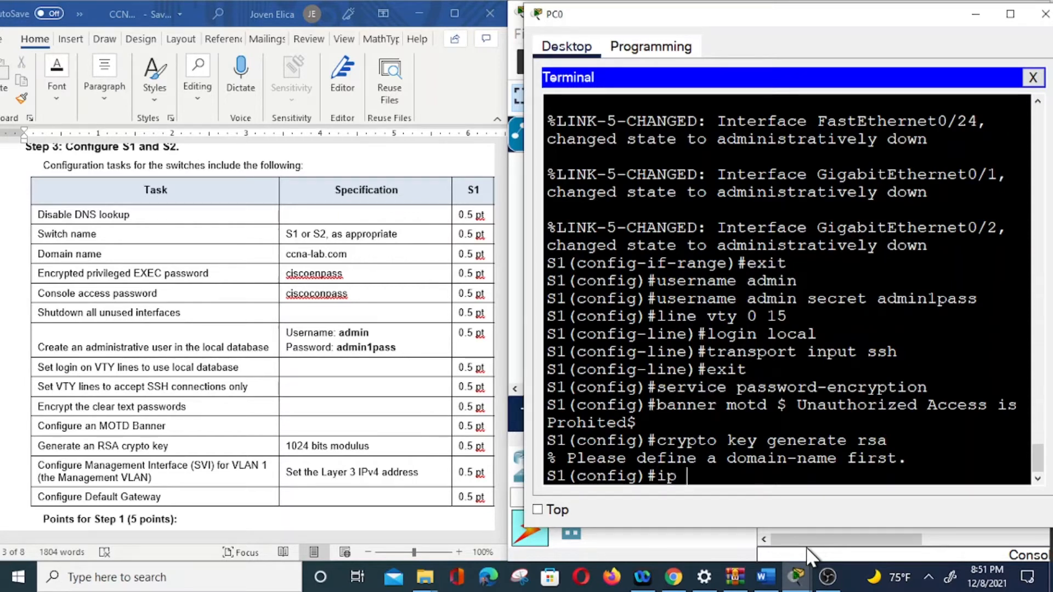
pyautogui.write('domain-n')
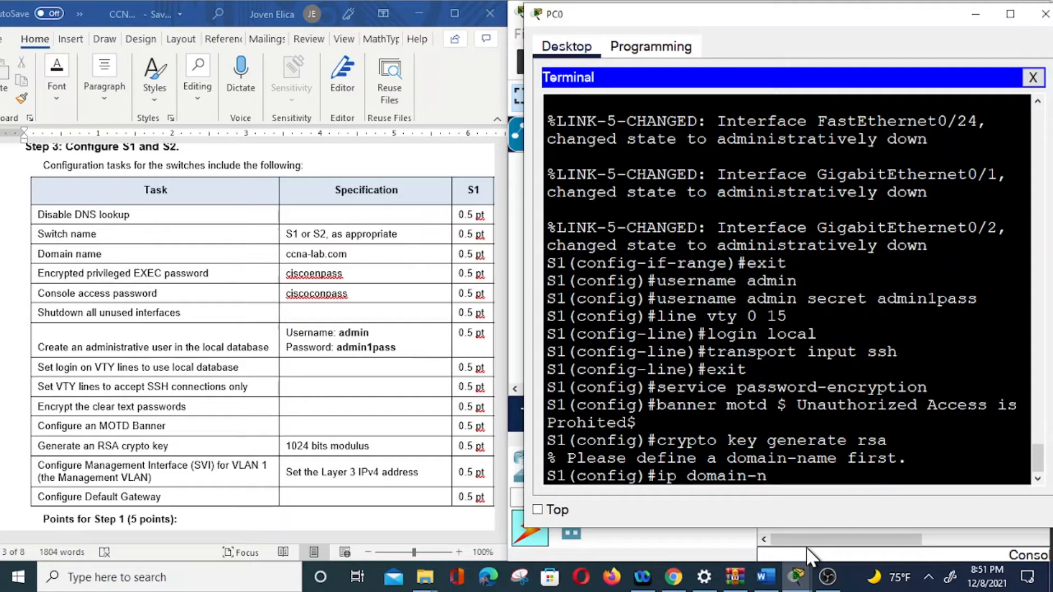
pyautogui.write('ame cisco-lab')
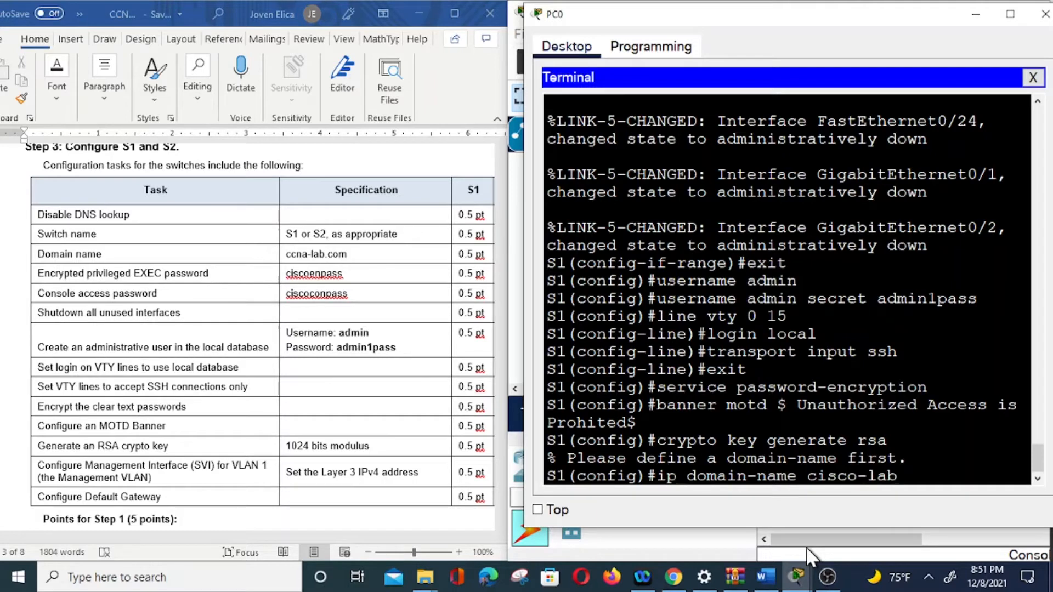
pyautogui.write('.com')
pyautogui.press('Return')
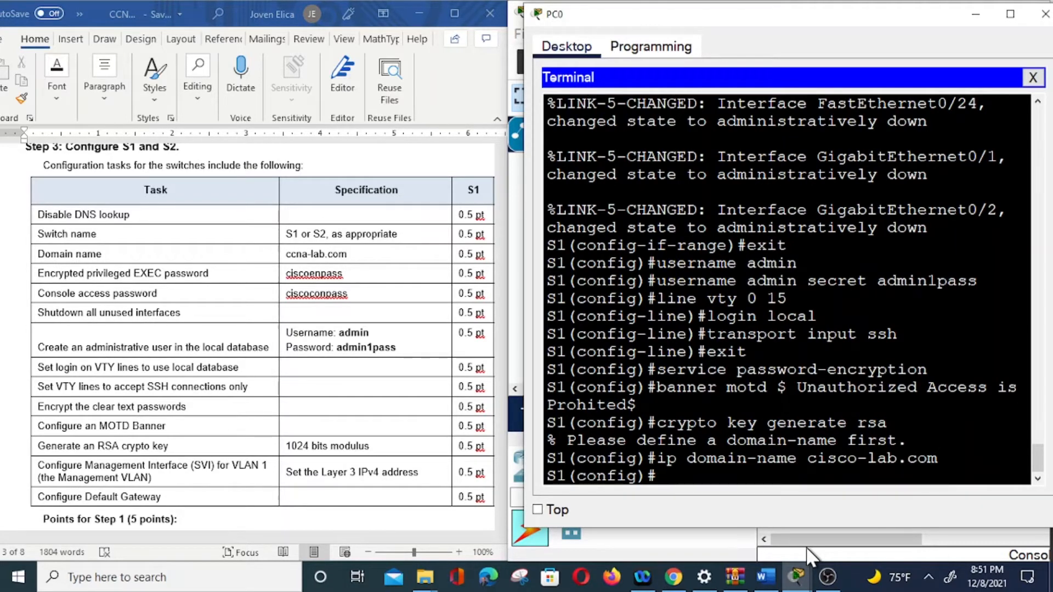
pyautogui.write('crypto key')
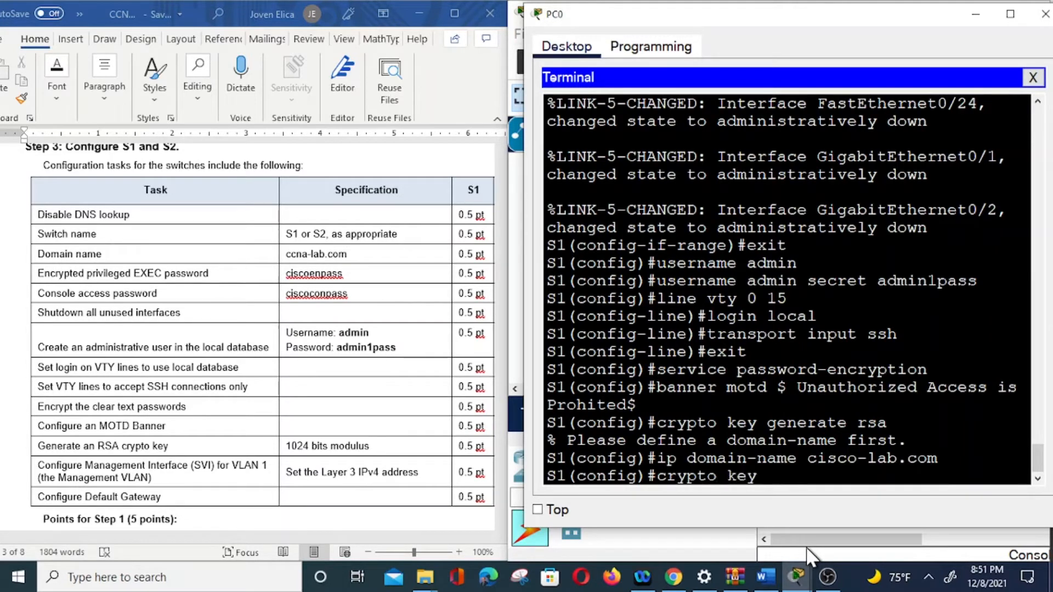
pyautogui.write(' generate rs')
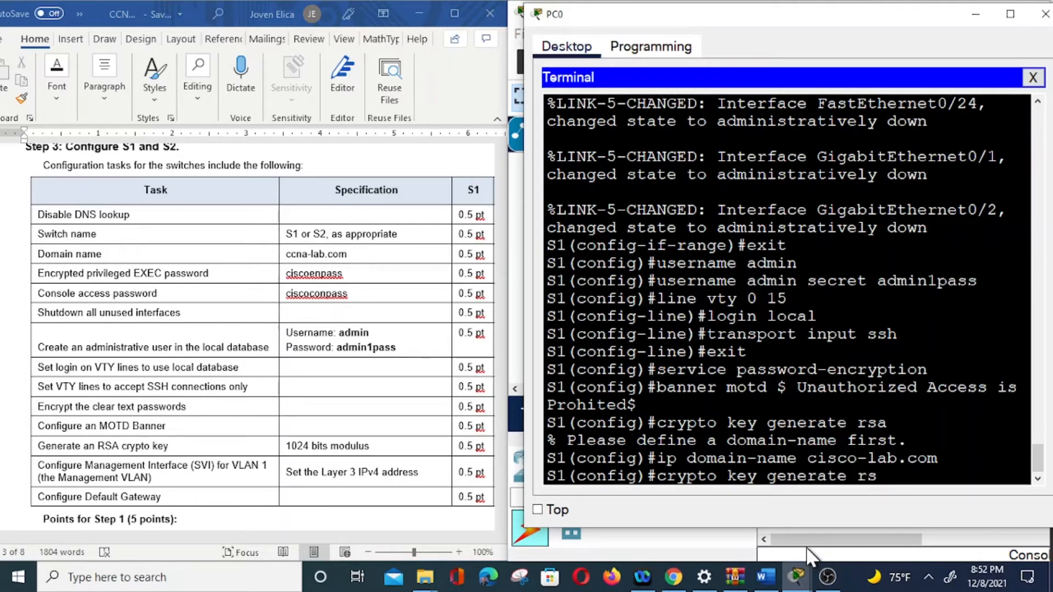
pyautogui.write('a')
pyautogui.press('Return')
pyautogui.write('1024')
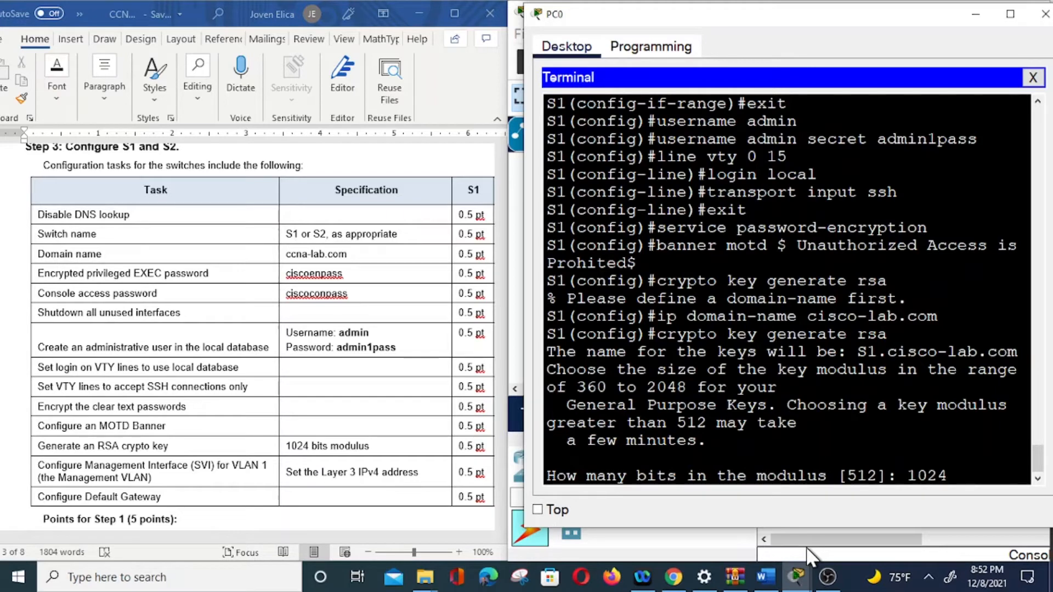
pyautogui.press('Return')
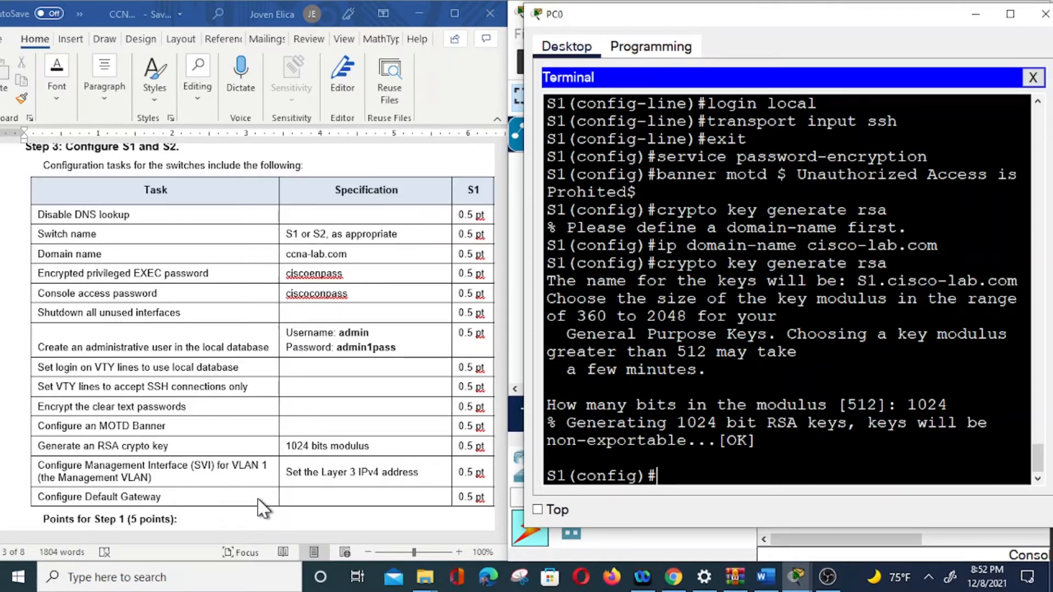
# Step: Enter interface vlan1 on S1 and give it the description 'management vlan'
pyautogui.write('int vlan')
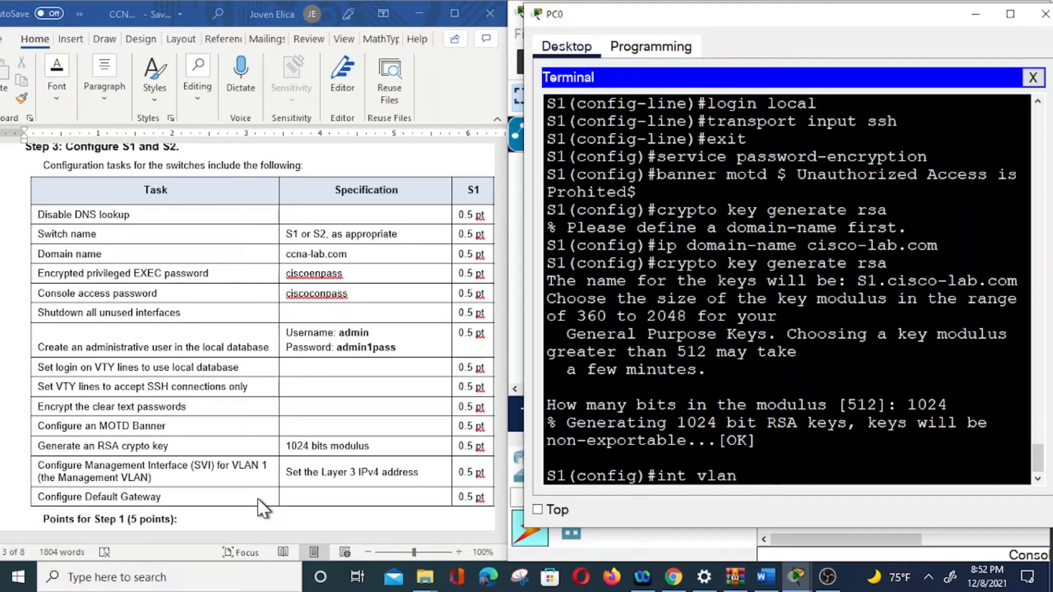
pyautogui.write('1')
pyautogui.press('Return')
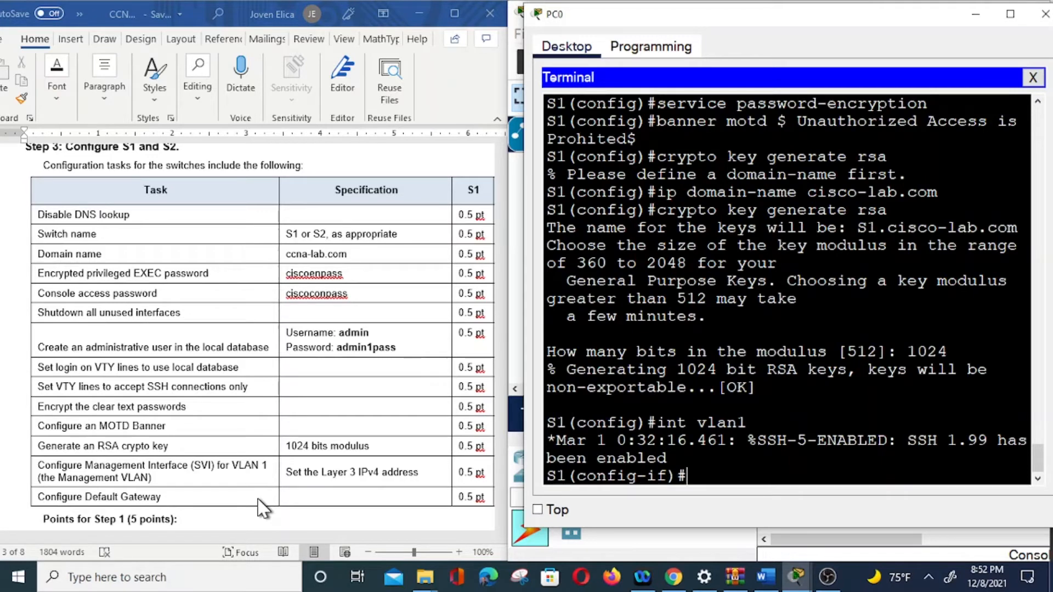
pyautogui.write('decription')
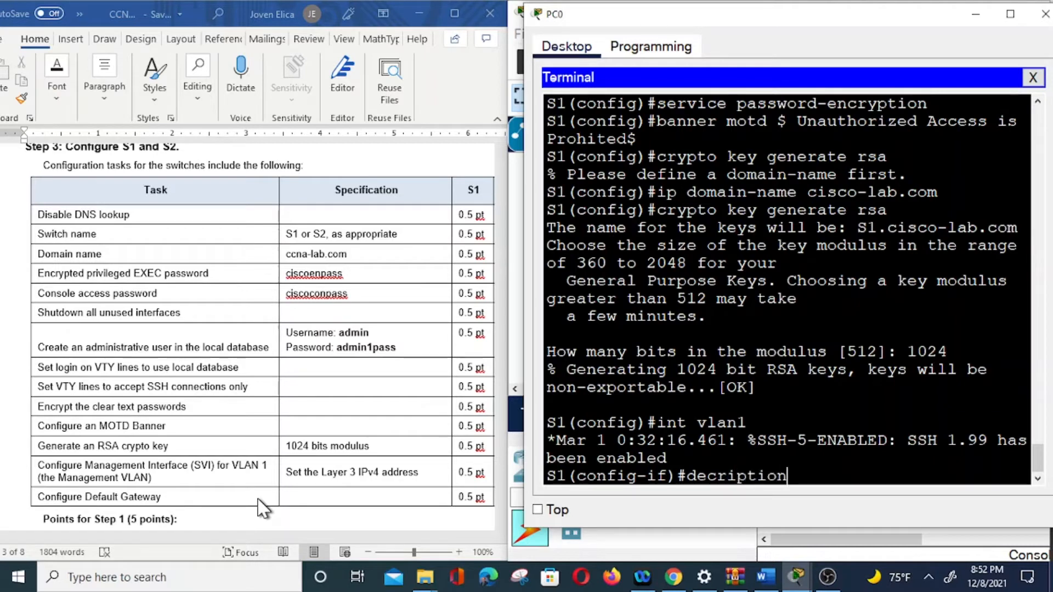
pyautogui.press('BackSpace')
pyautogui.press('BackSpace')
pyautogui.press('BackSpace')
pyautogui.press('BackSpace')
pyautogui.press('BackSpace')
pyautogui.press('BackSpace')
pyautogui.press('BackSpace')
pyautogui.press('BackSpace')
pyautogui.write('scri')
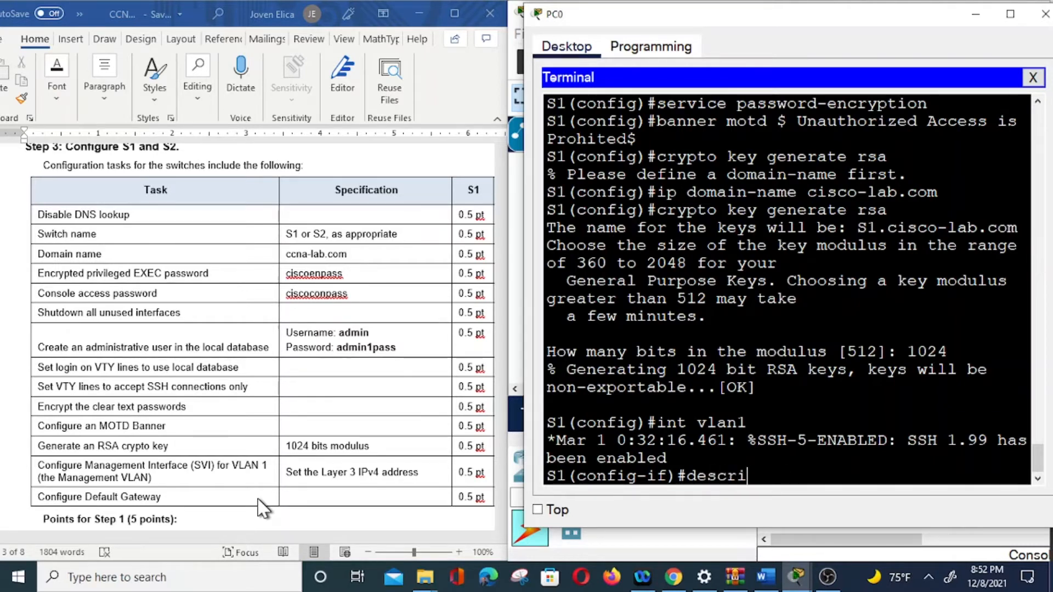
pyautogui.write('ption mana')
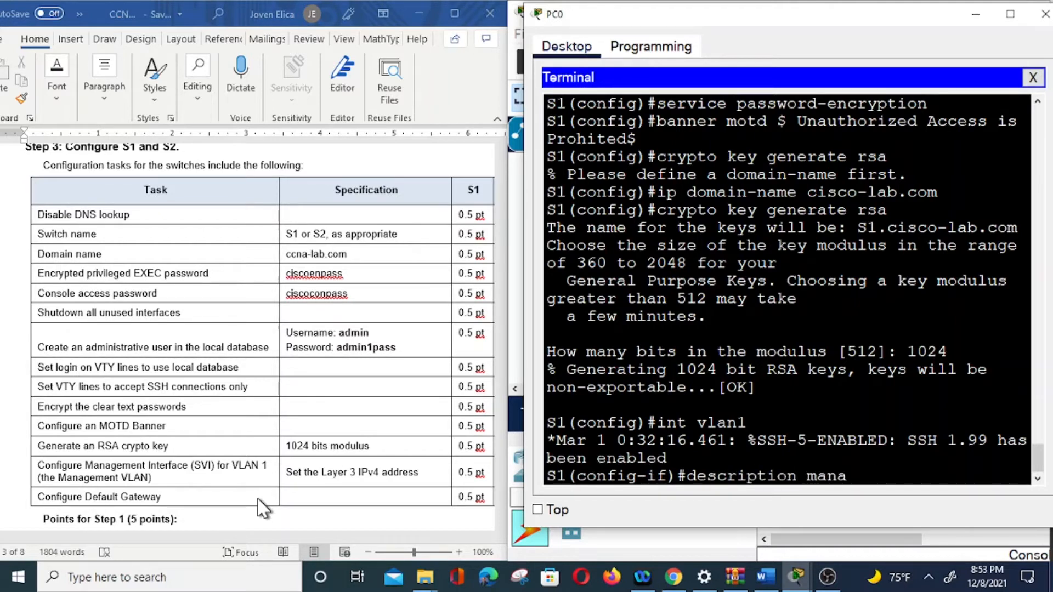
pyautogui.write('gement vlan')
pyautogui.press('Return')
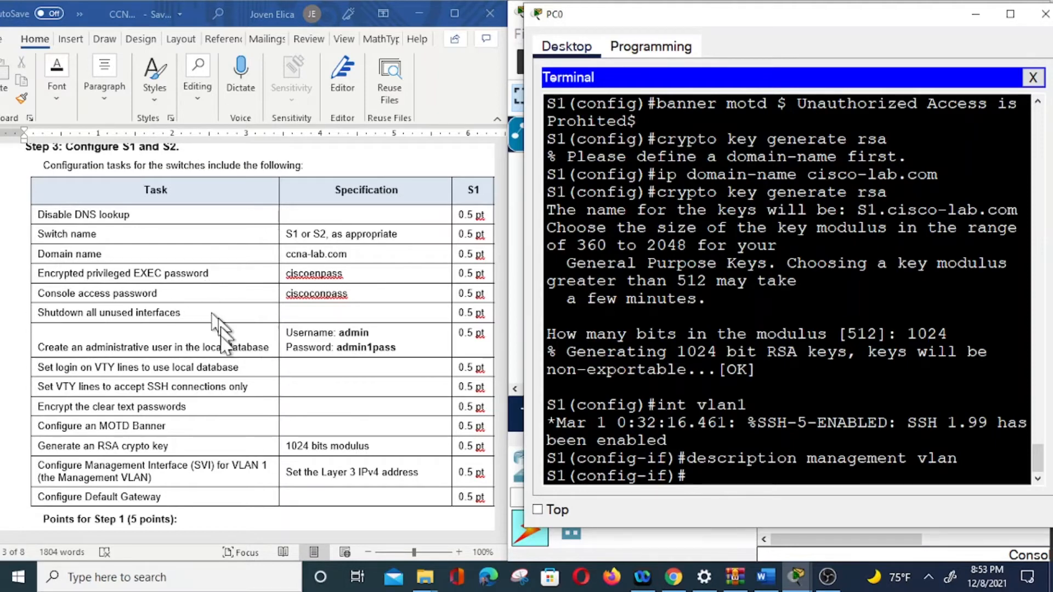
# Step: Scroll the Word worksheet up to the Addressing Table listing S1 VLAN 1 at 192.168.1.2/255.255.255.0
pyautogui.scroll(5, 236, 368)
pyautogui.scroll(12, 236, 370)
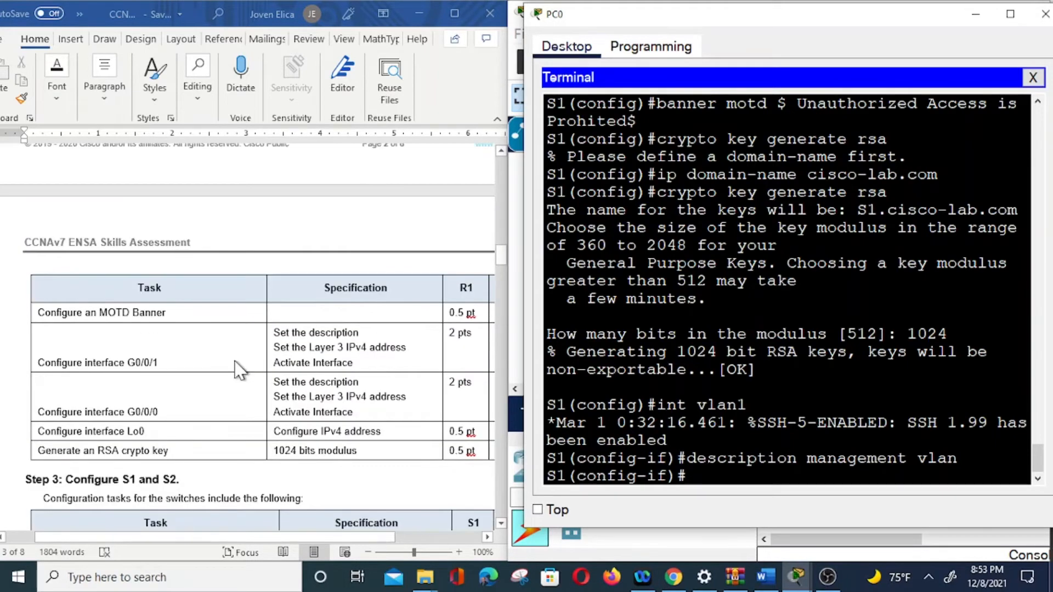
pyautogui.scroll(3, 236, 371)
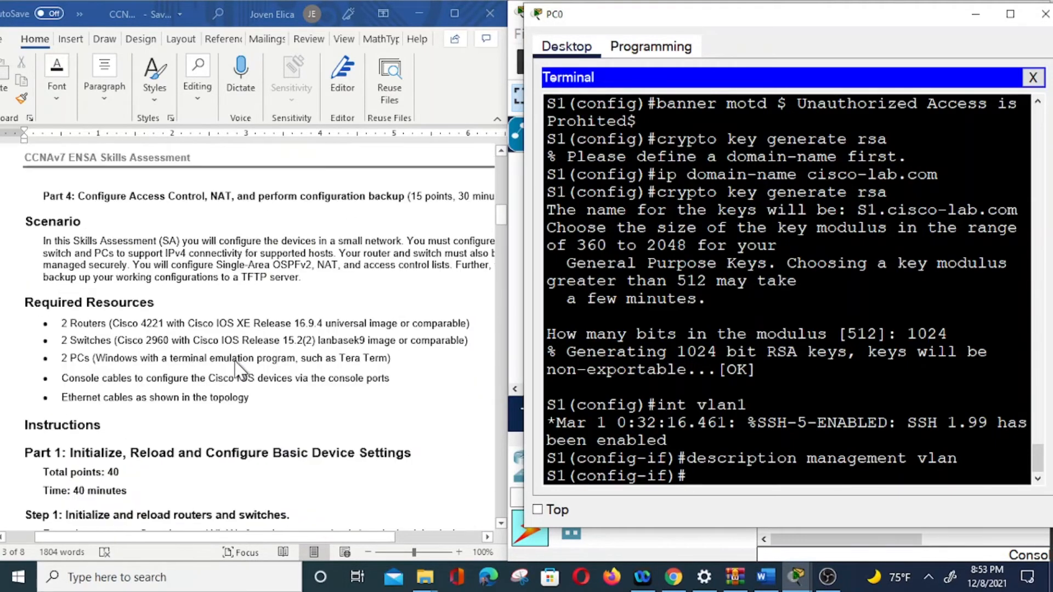
pyautogui.scroll(10, 236, 340)
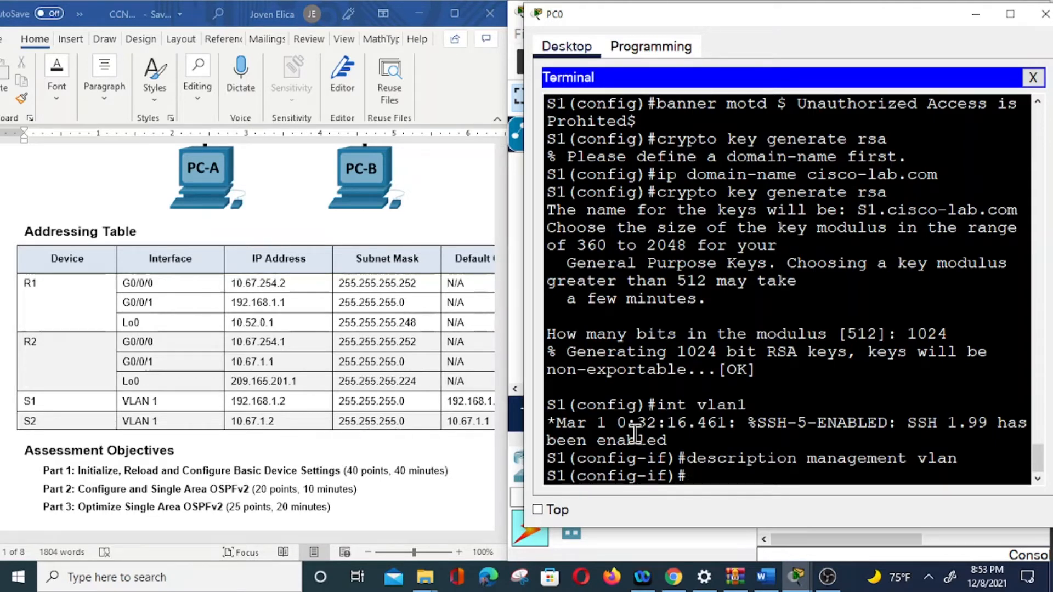
# Step: Give interface VLAN 1 the address 192.168.1.2 with mask 255.255.255.0, then exit interface mode
pyautogui.write('ipa')
pyautogui.press('BackSpace')
pyautogui.write('address 192.168')
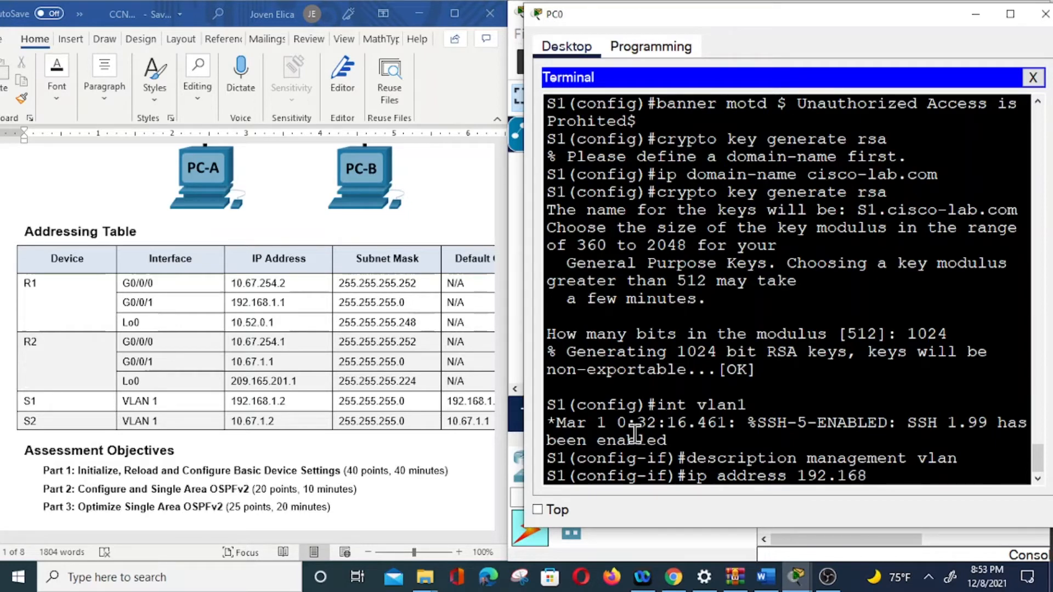
pyautogui.write('.1.2')
pyautogui.write('255.255.255.0')
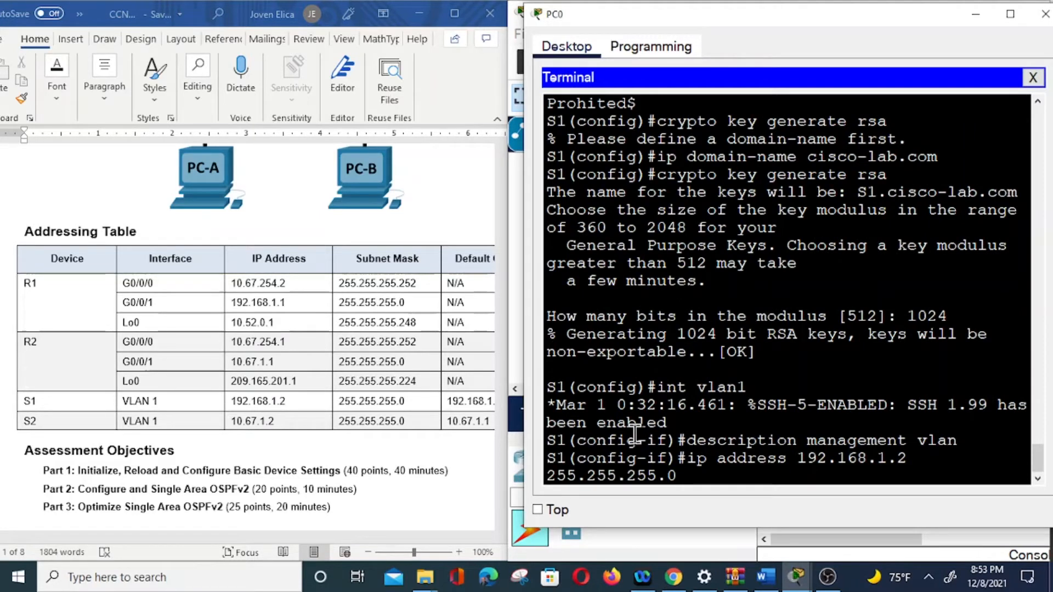
pyautogui.press('Return')
pyautogui.write('exit')
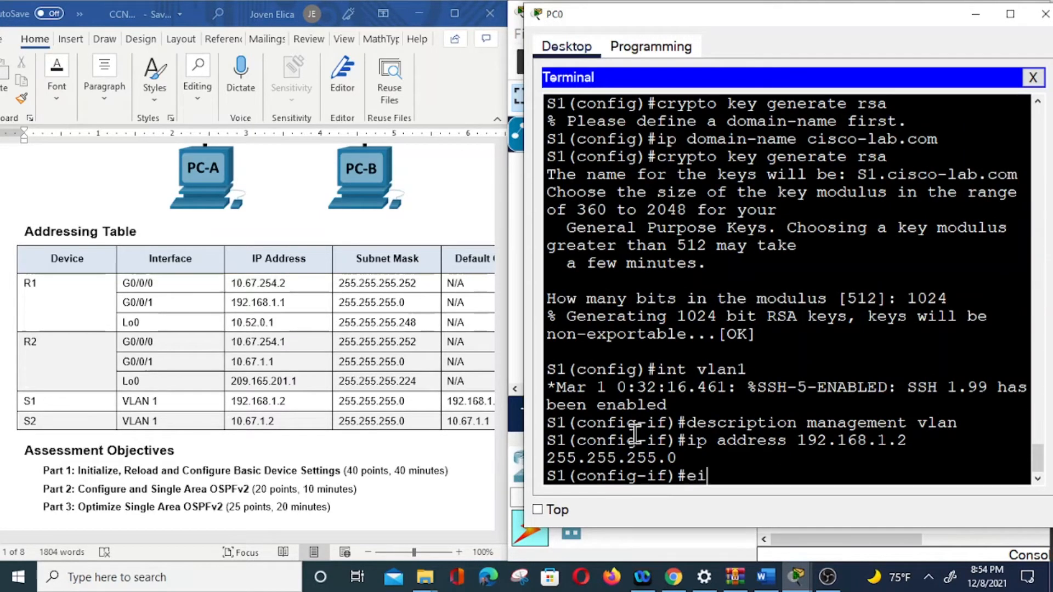
pyautogui.press('Return')
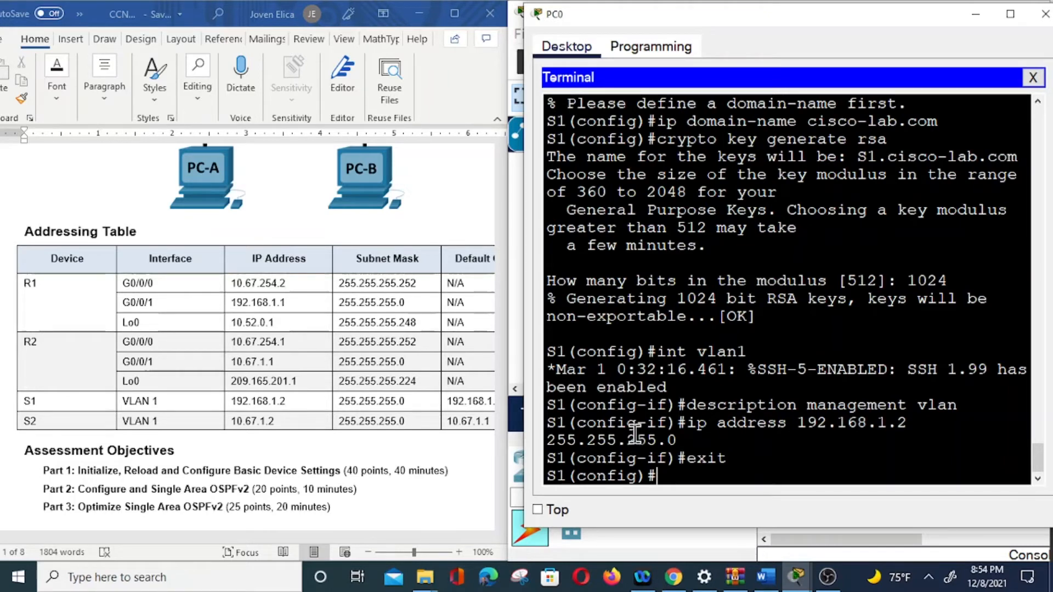
# Step: Set S1's ip default-gateway to 192.168.1.1
pyautogui.write('ip defaul')
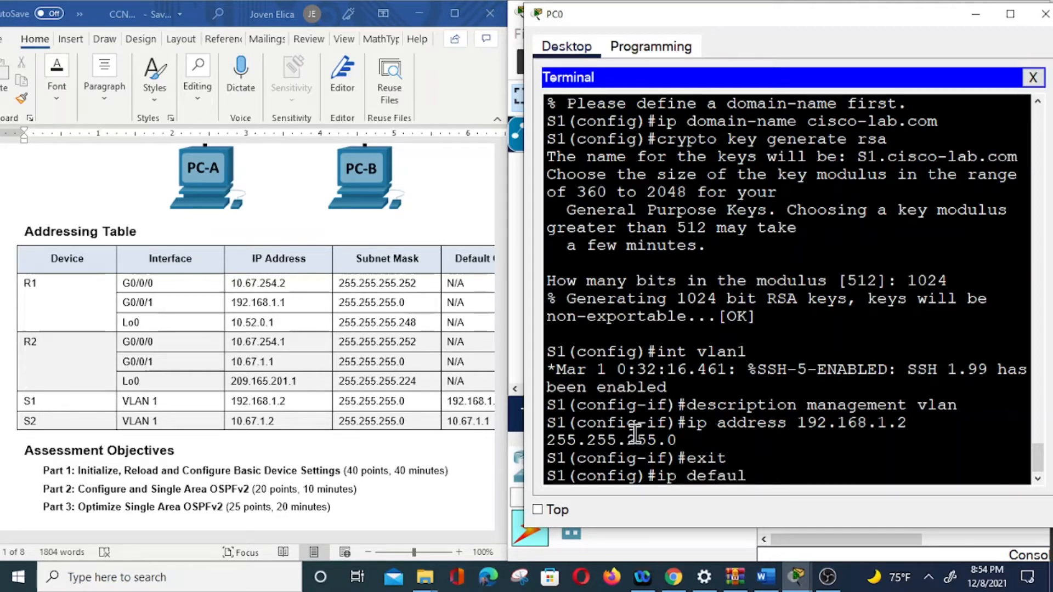
pyautogui.write('t-gateway')
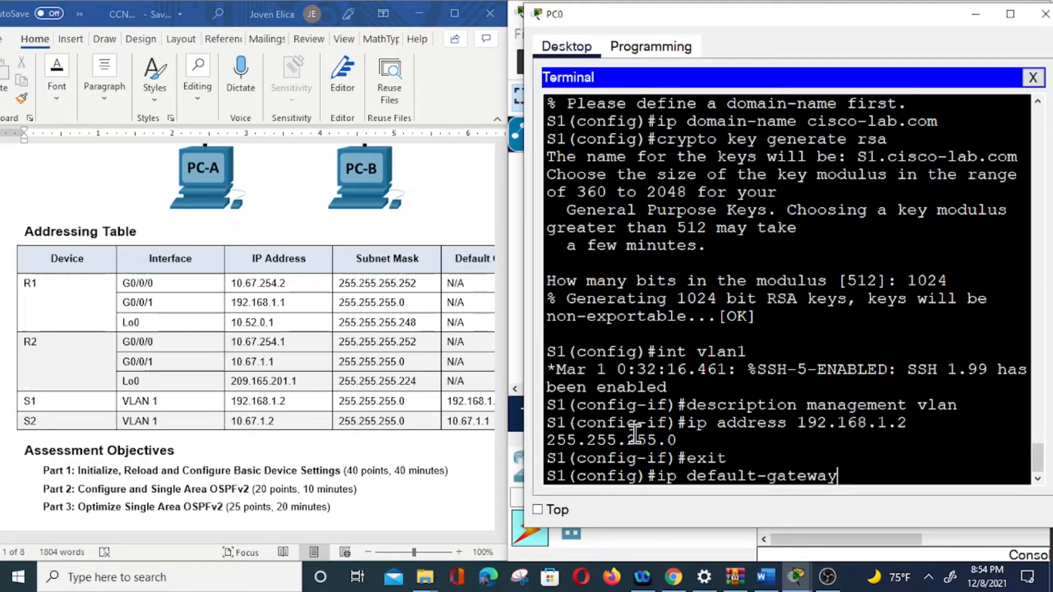
pyautogui.write(' 192.168.1.1')
pyautogui.press('Return')
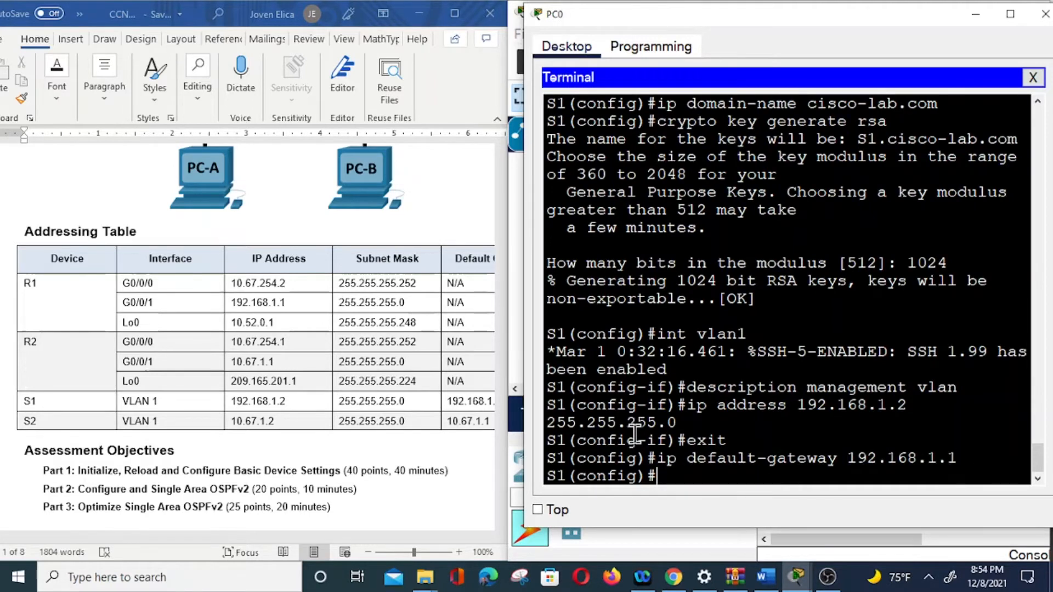
# Step: Return to privileged mode and save the running configuration with 'copy run start'
pyautogui.write('exit')
pyautogui.press('Return')
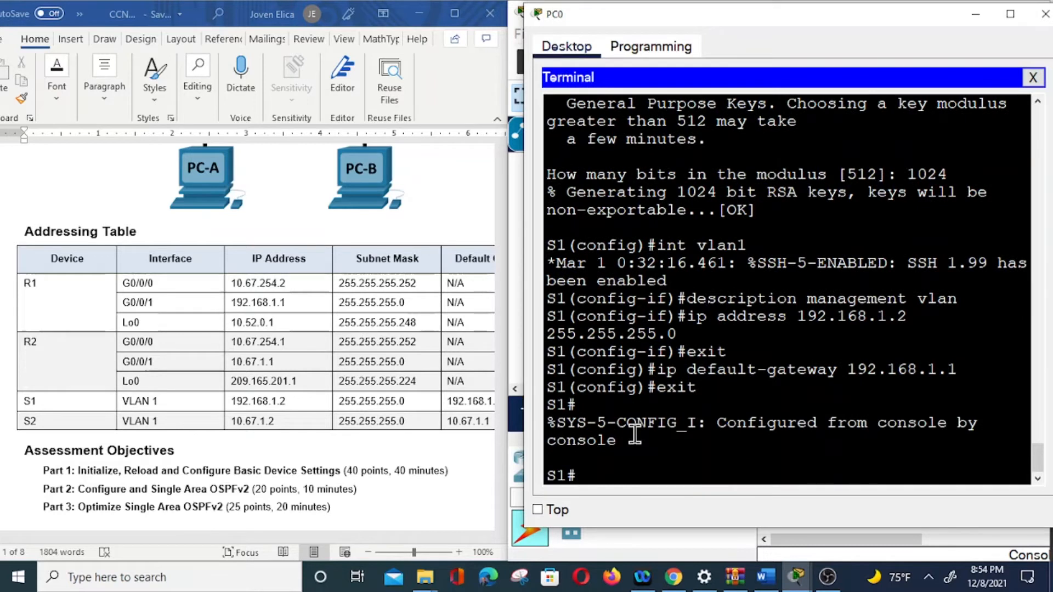
pyautogui.write('copy run start')
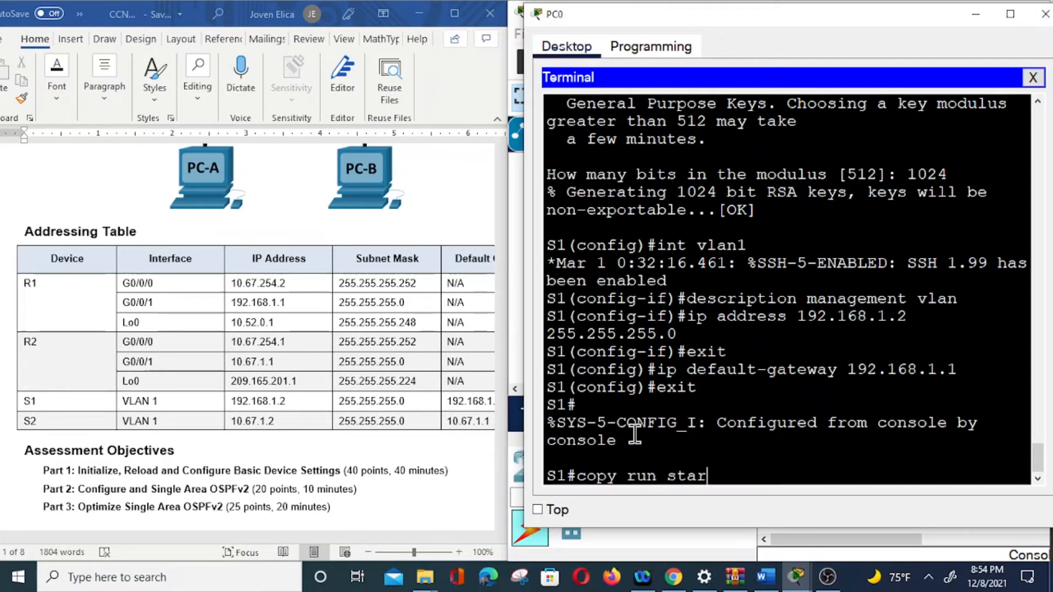
pyautogui.press('Return')
pyautogui.press('Return')
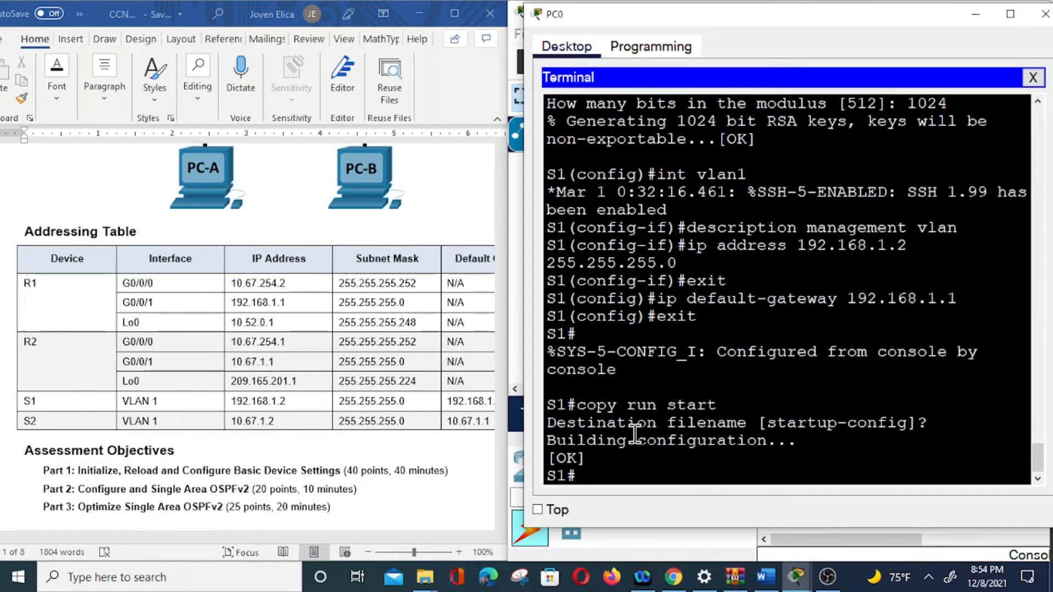
# Step: Scroll the Word worksheet down to the Step 3 table of S1 and S2 configuration tasks
pyautogui.scroll(-8, 242, 275)
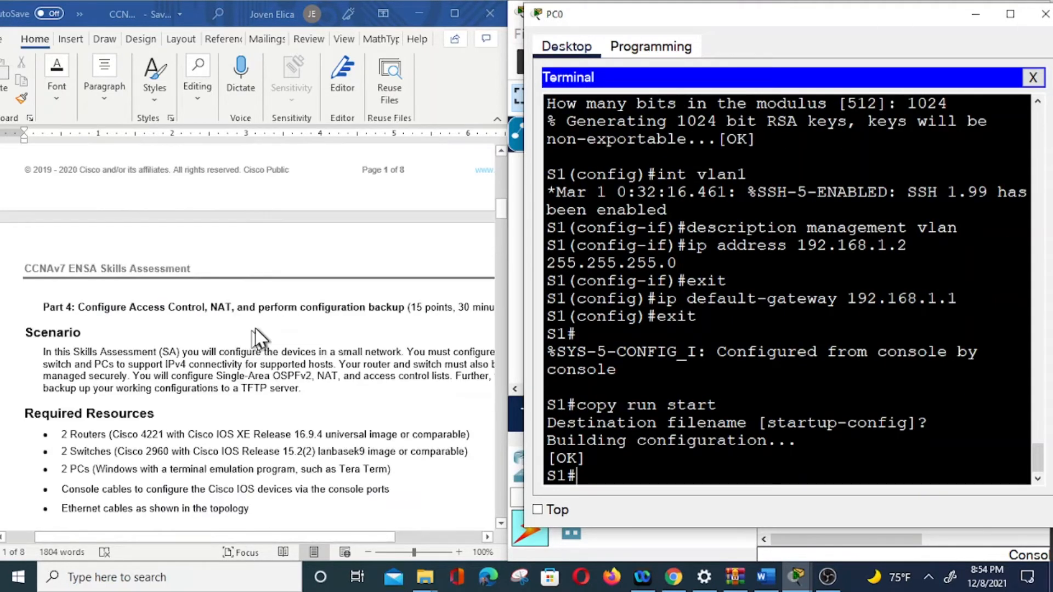
pyautogui.scroll(-15, 239, 379)
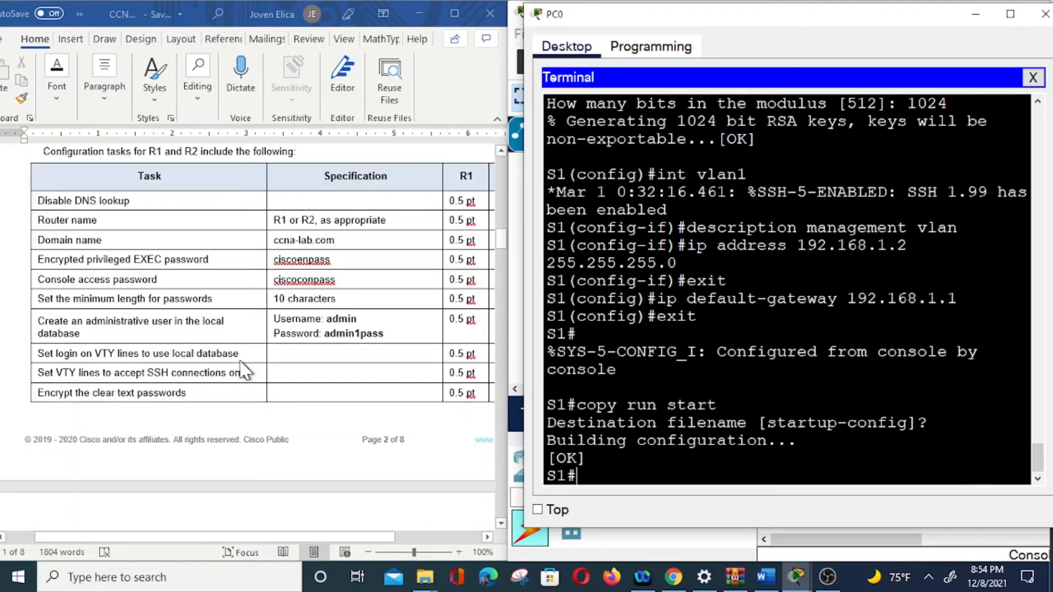
pyautogui.scroll(-3, 243, 370)
pyautogui.scroll(-9, 248, 356)
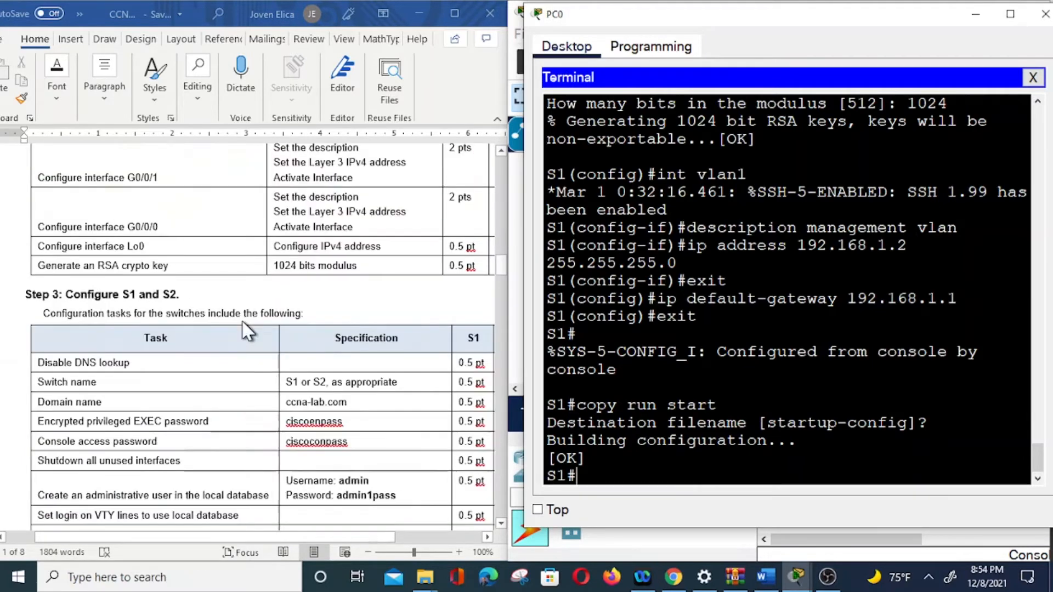
pyautogui.scroll(-6, 236, 376)
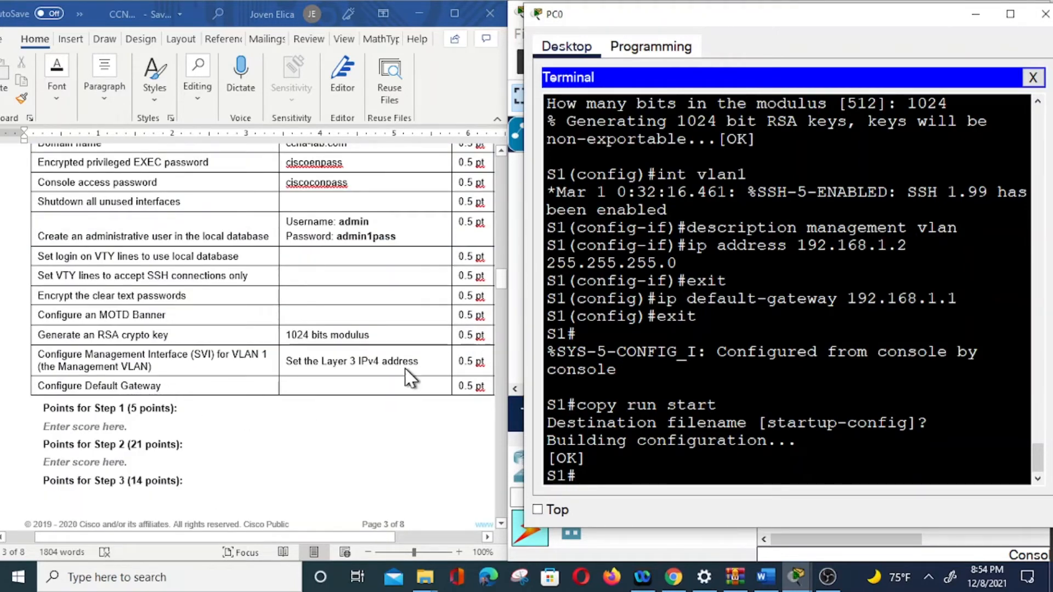
pyautogui.scroll(6, 411, 376)
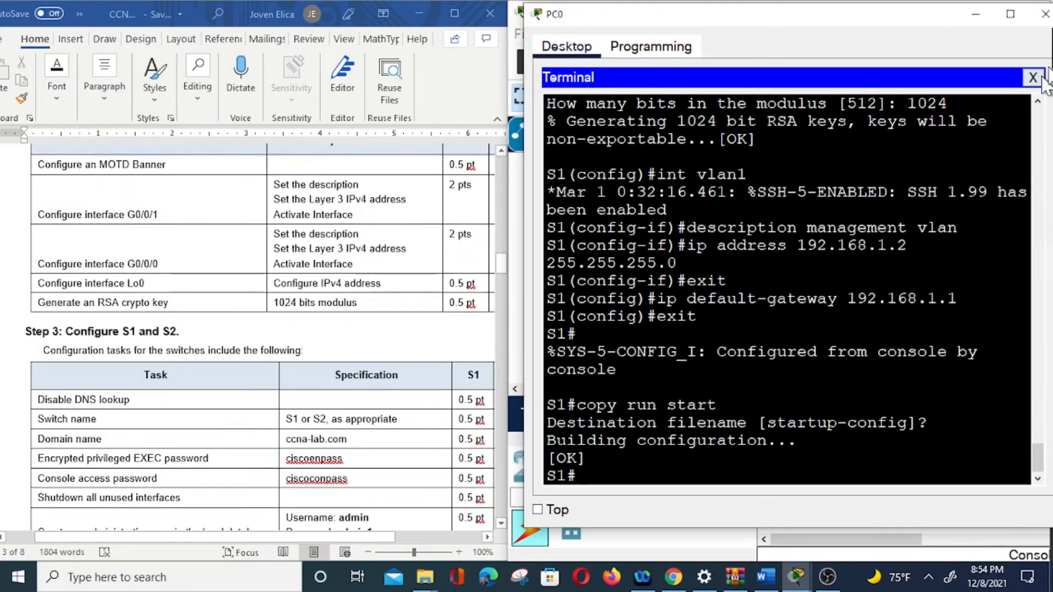
# Step: Close PC0's terminal, cable PC-B to S2's Console port, and open PC-B's terminal with default settings
pyautogui.click(1044, 13)
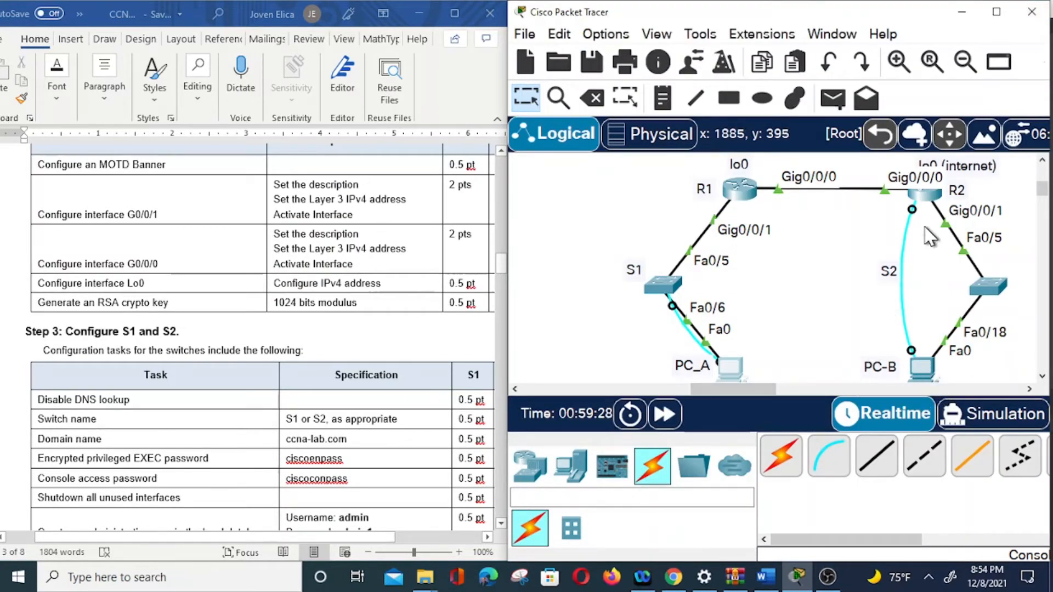
pyautogui.moveTo(912, 211); pyautogui.dragTo(988, 286)
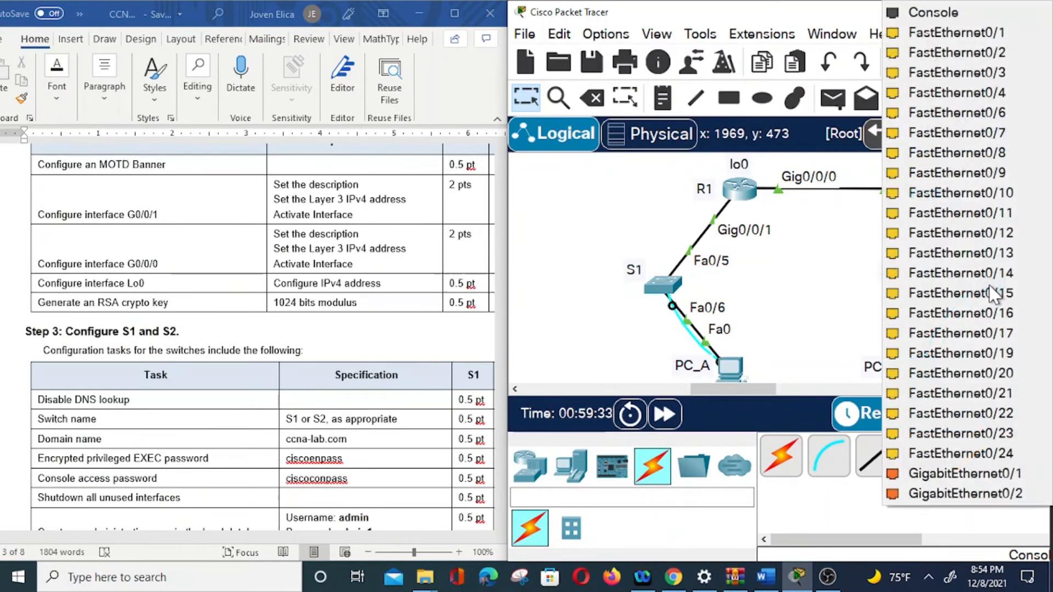
pyautogui.click(965, 14)
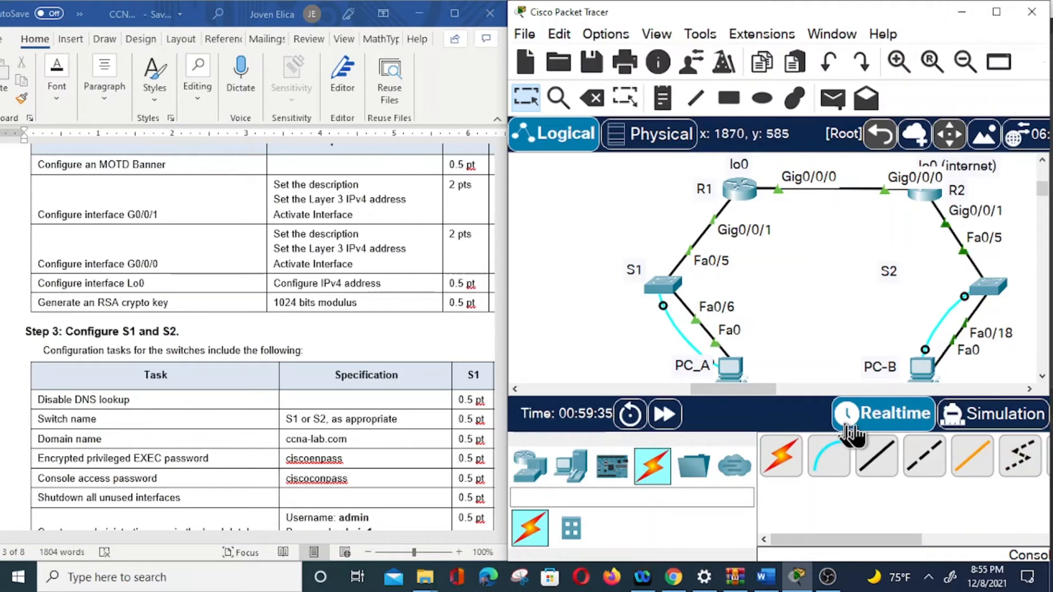
pyautogui.click(927, 368)
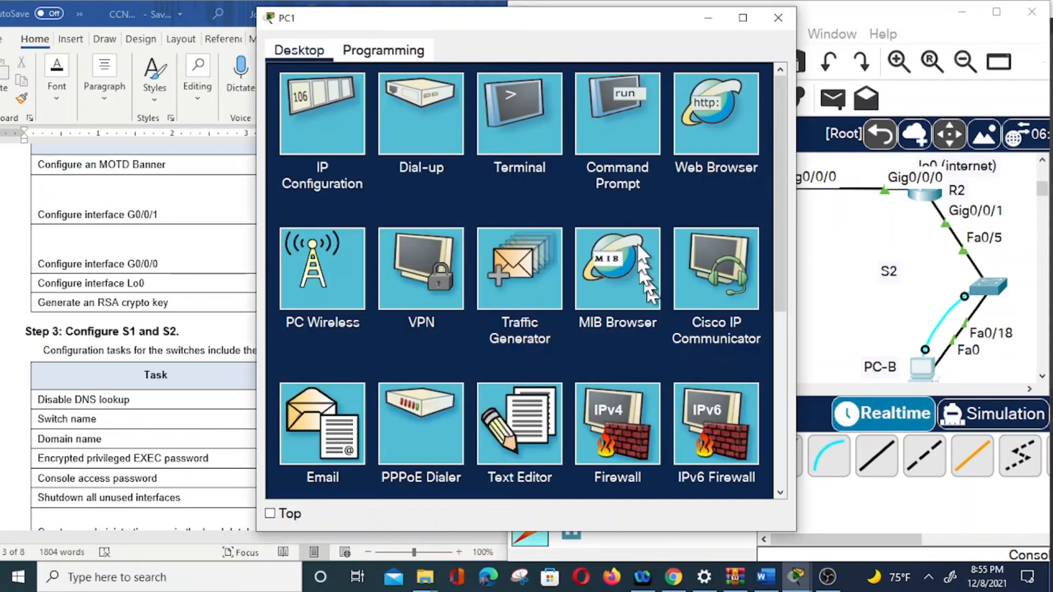
pyautogui.click(514, 113)
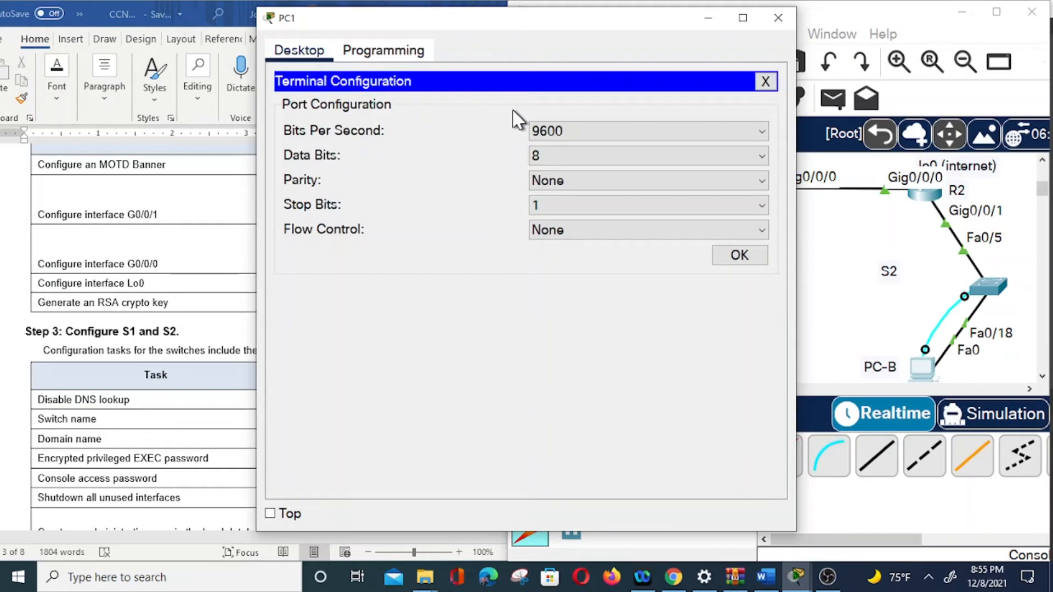
pyautogui.click(740, 255)
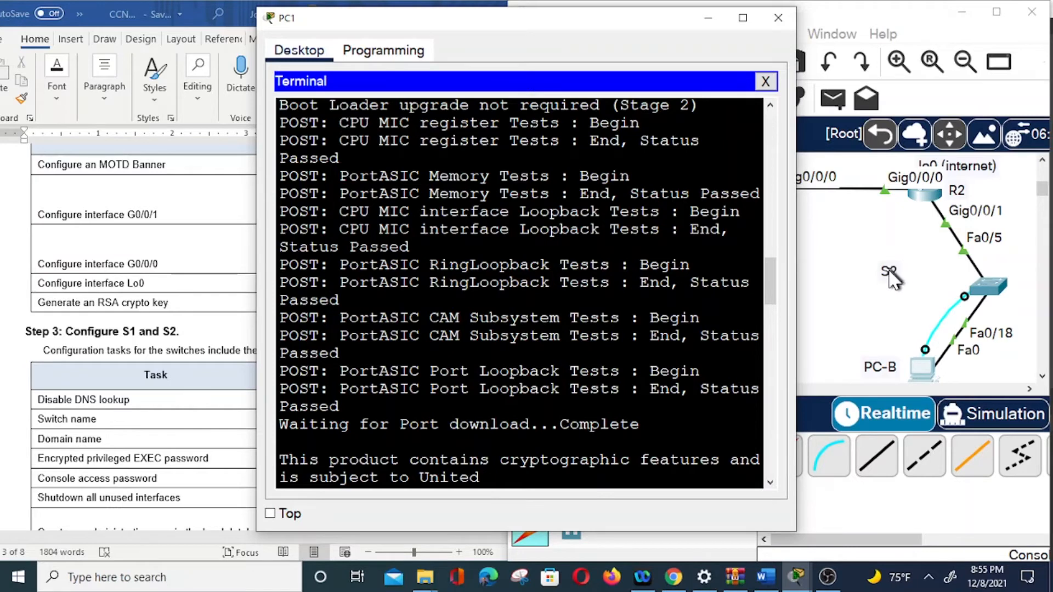
# Step: Reposition the S2 label beside its switch and move PC-B's terminal window to the right
pyautogui.click(927, 289)
pyautogui.moveTo(927, 289); pyautogui.dragTo(939, 285)
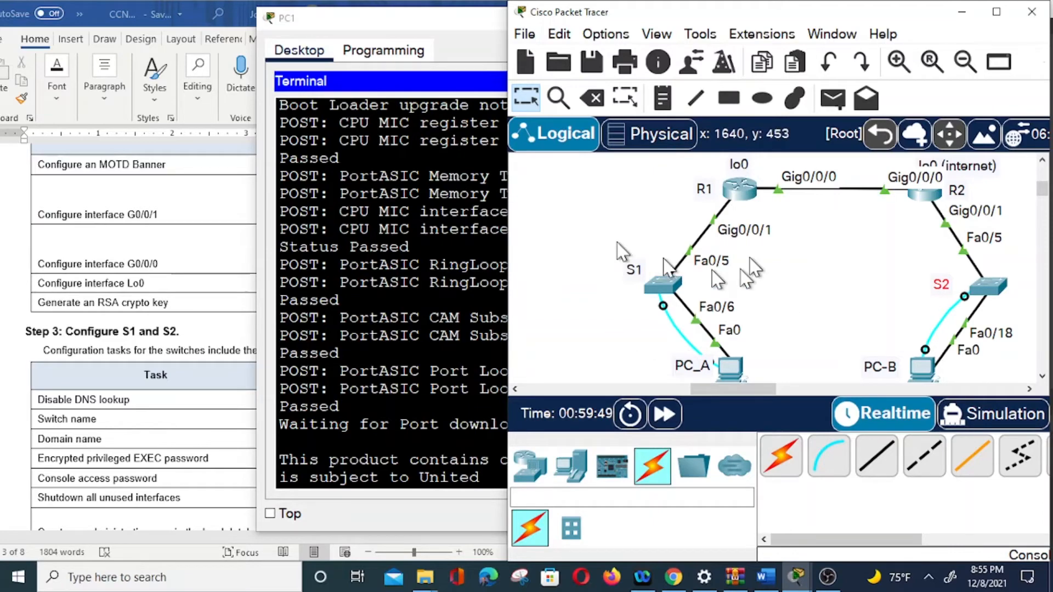
pyautogui.moveTo(423, 28); pyautogui.dragTo(670, 26)
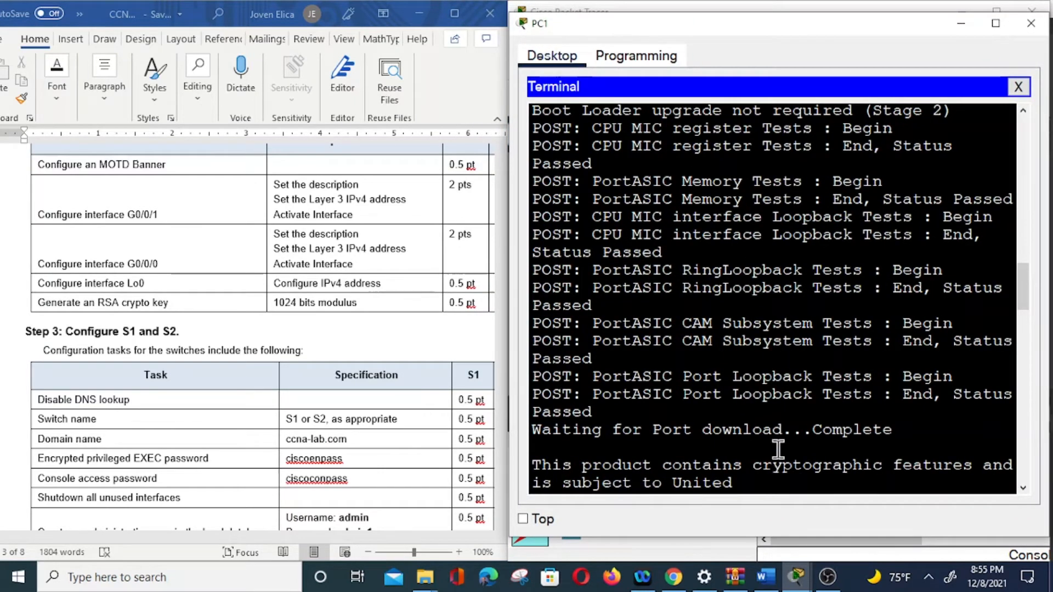
# Step: Enter global configuration on the switch and disable DNS lookup with no ip domain-lookup
pyautogui.press('Return')
pyautogui.press('Return')
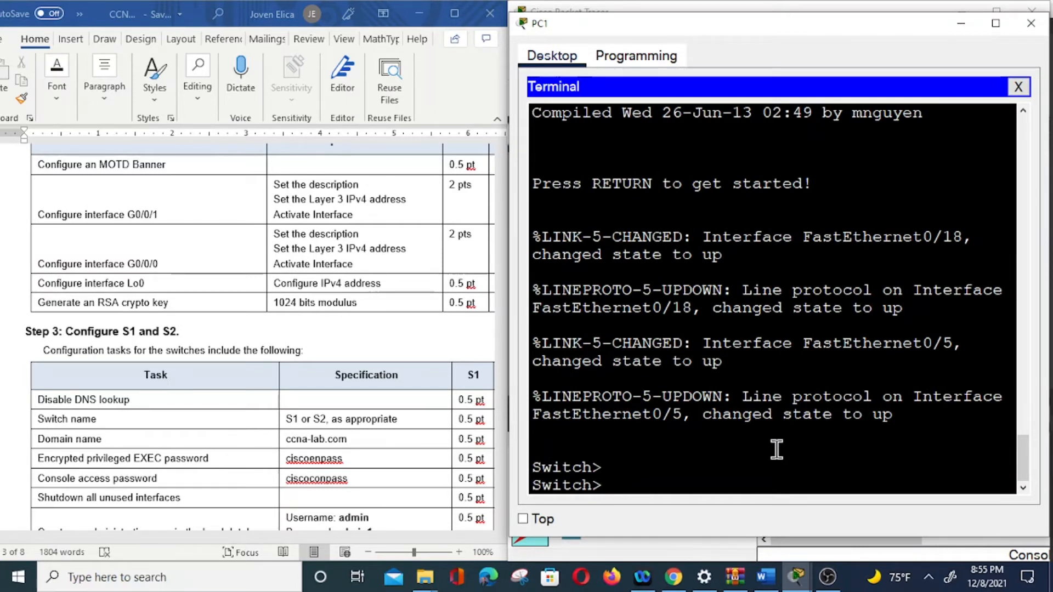
pyautogui.write('en')
pyautogui.press('Return')
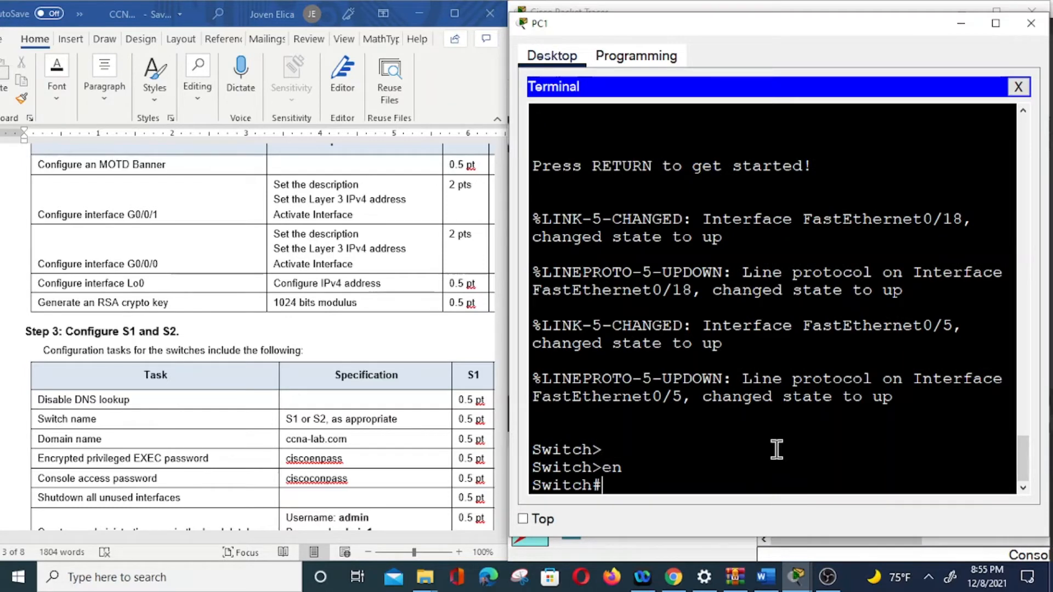
pyautogui.scroll(-1, 283, 392)
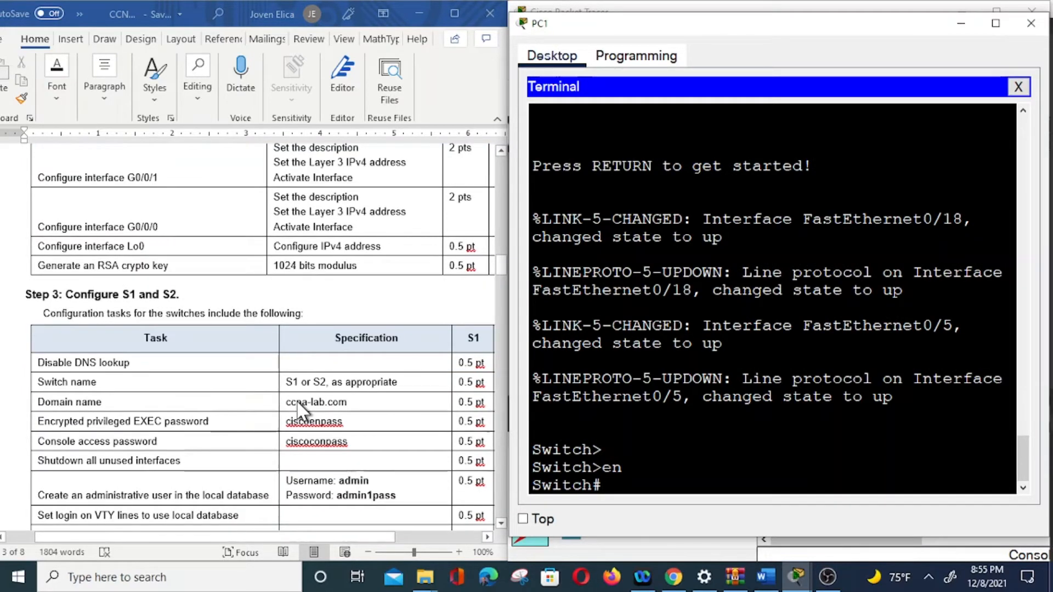
pyautogui.write('conf t')
pyautogui.press('Return')
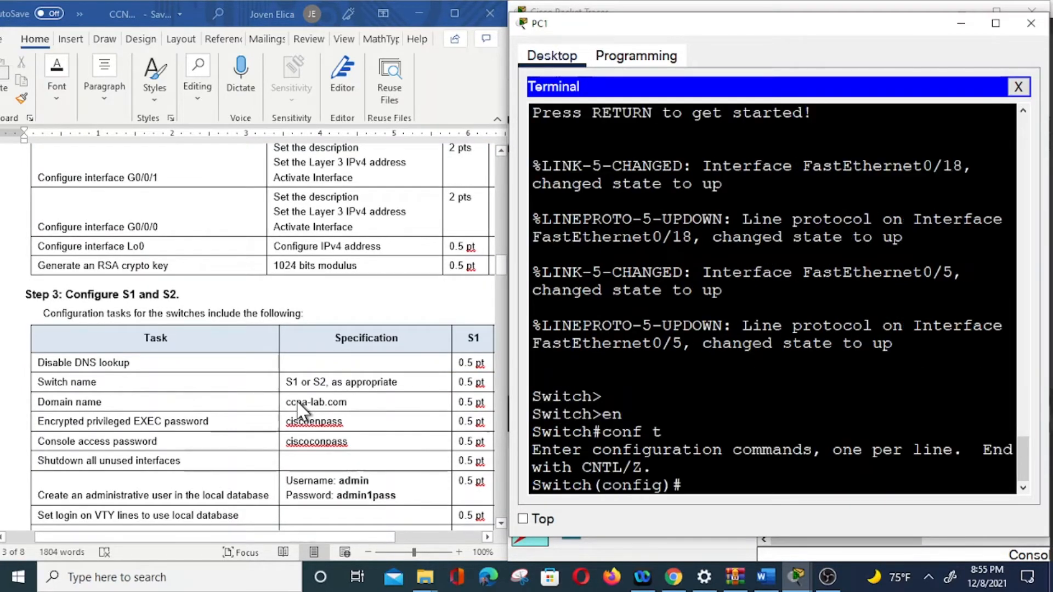
pyautogui.write('no')
pyautogui.write(' ip domain')
pyautogui.write('-llokup')
pyautogui.press('BackSpace')
pyautogui.press('BackSpace')
pyautogui.press('BackSpace')
pyautogui.press('BackSpace')
pyautogui.press('BackSpace')
pyautogui.press('BackSpace')
pyautogui.write('ool')
pyautogui.press('BackSpace')
pyautogui.write('kup')
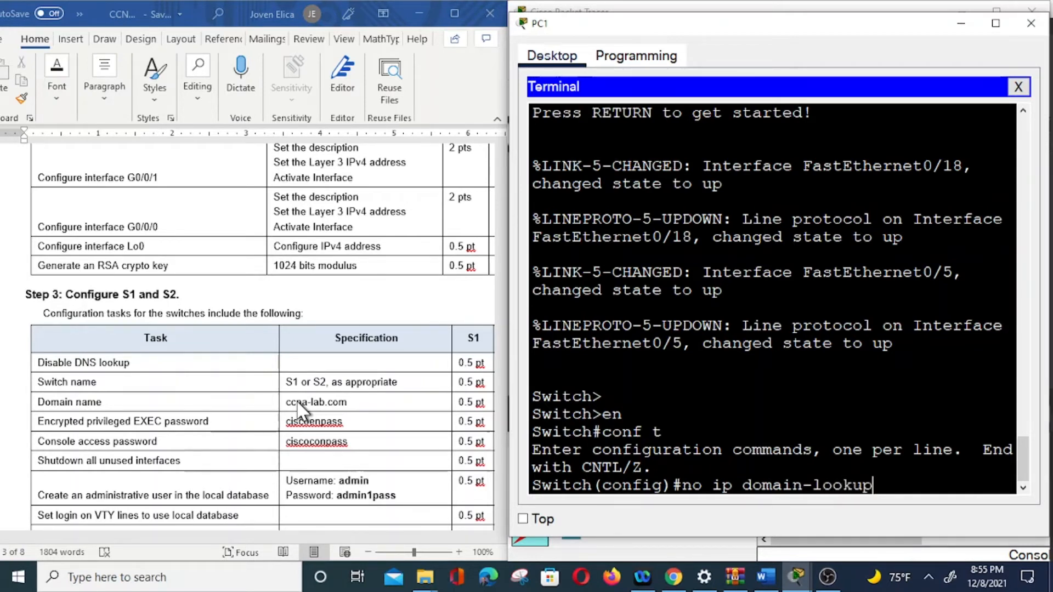
pyautogui.press('Return')
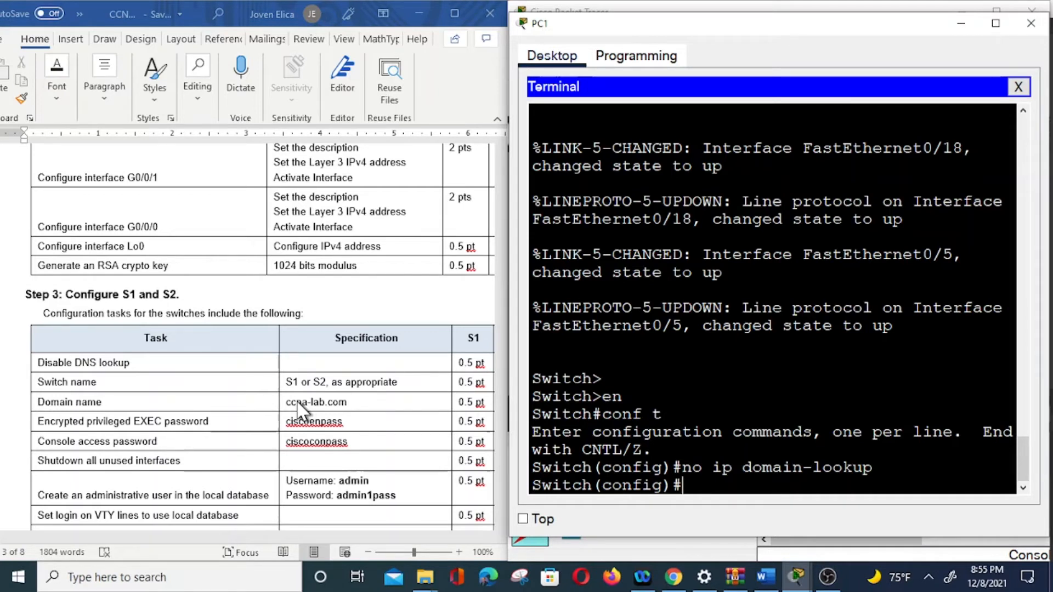
# Step: Rename the switch to S2, set domain name cisco-lab.com, and begin entering the enable secret
pyautogui.write('hostname S')
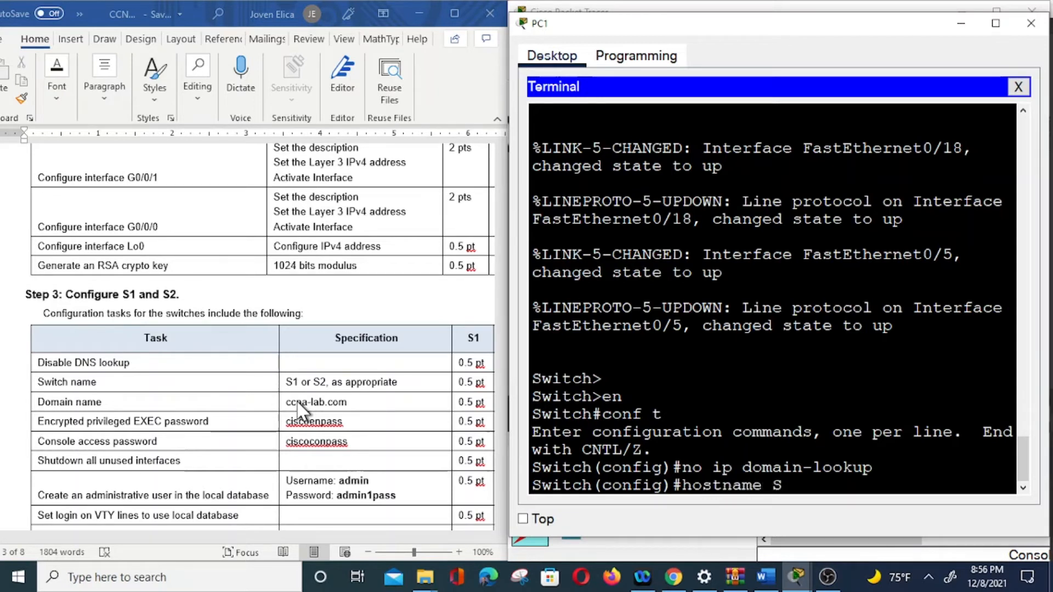
pyautogui.write('2')
pyautogui.press('Return')
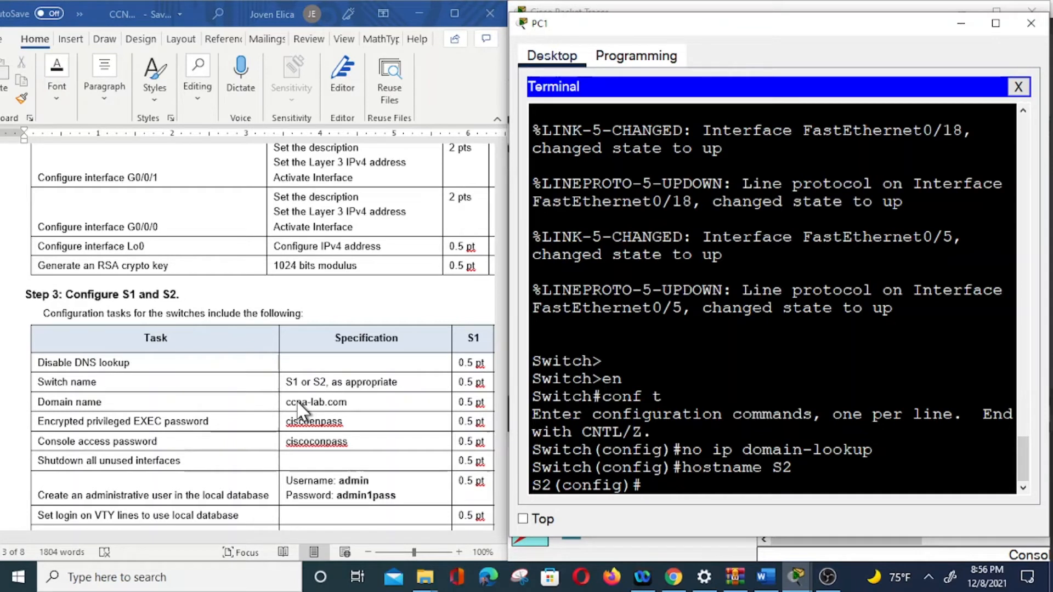
pyautogui.write('domain')
pyautogui.press('BackSpace')
pyautogui.press('BackSpace')
pyautogui.press('BackSpace')
pyautogui.press('BackSpace')
pyautogui.press('BackSpace')
pyautogui.press('BackSpace')
pyautogui.write('ip domain-name')
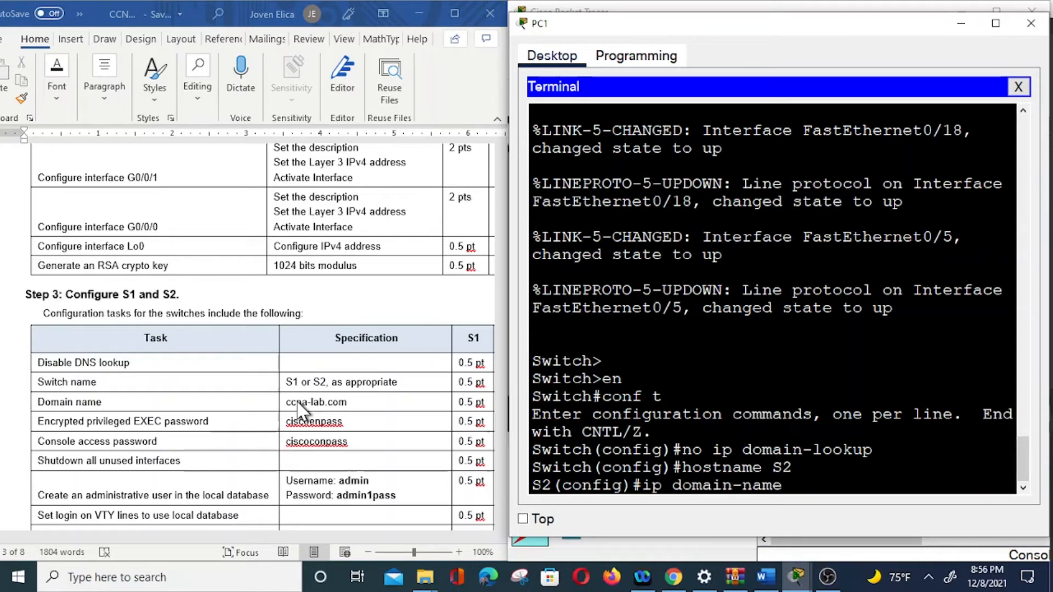
pyautogui.write(' cisco-lab.co')
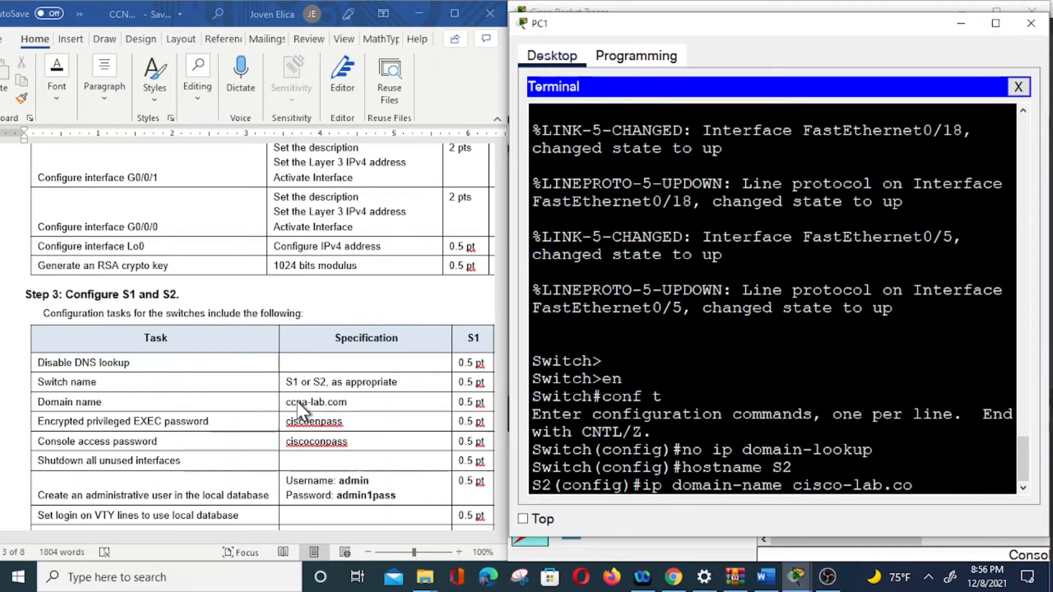
pyautogui.write('m')
pyautogui.press('Return')
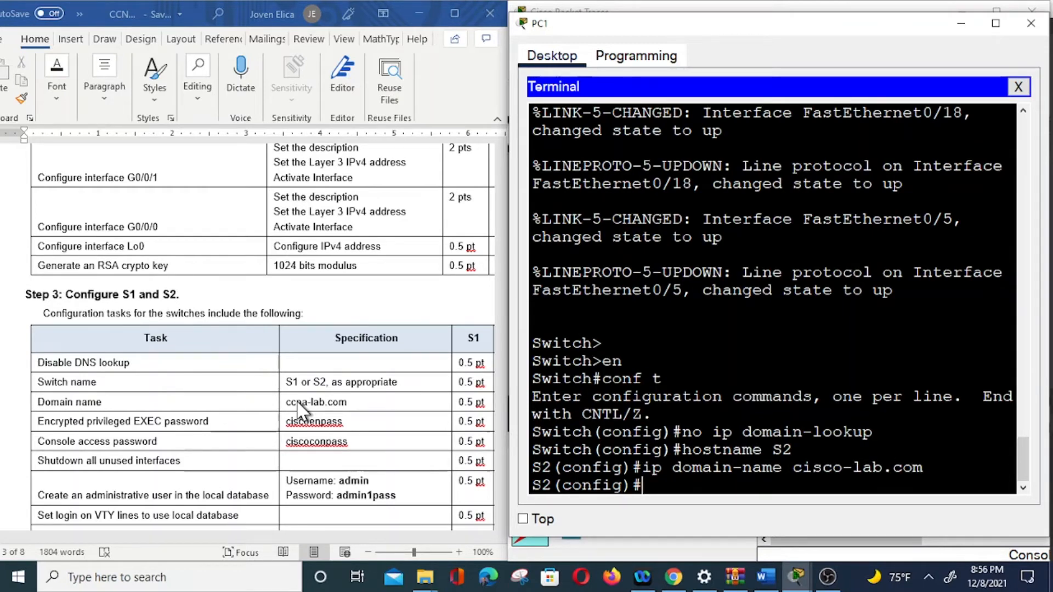
pyautogui.write('enable secret')
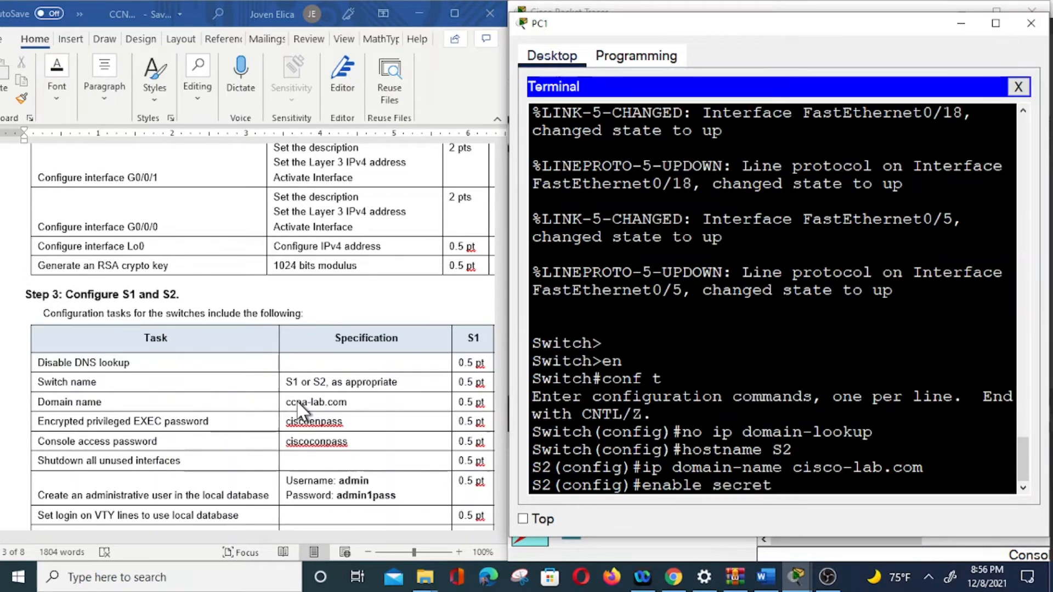
pyautogui.write(' ciscoenpass')
# Step: Save the encrypted enable secret and give console line 0 its password from the worksheet
pyautogui.press('Return')
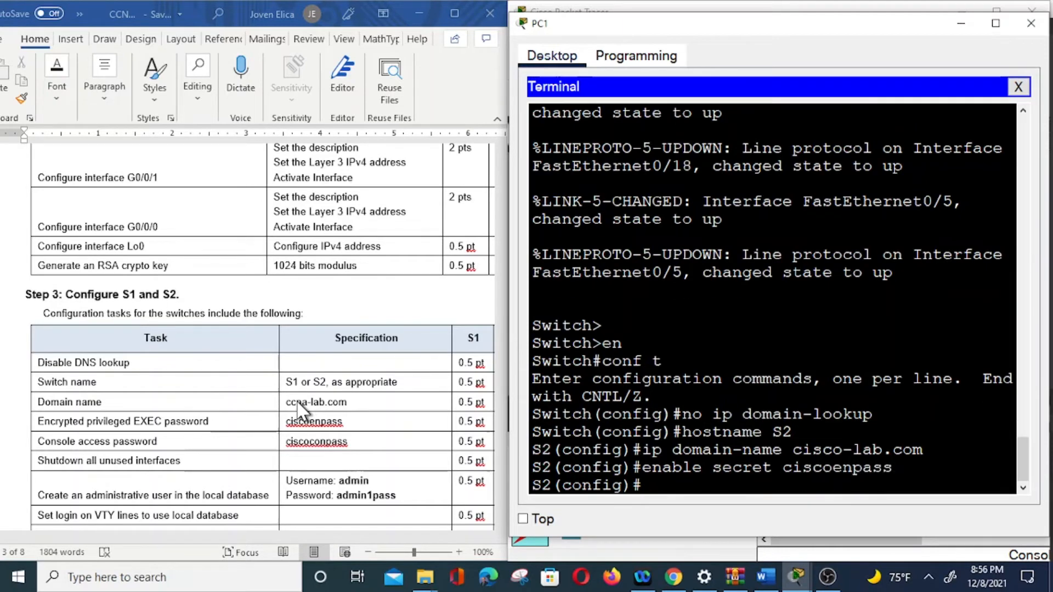
pyautogui.write('line con 0')
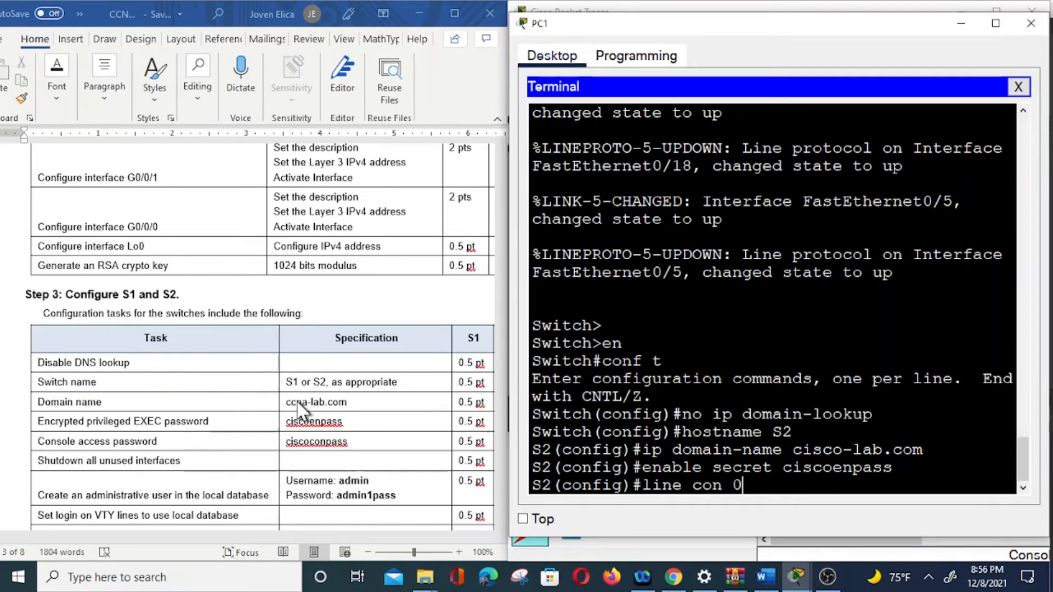
pyautogui.press('Return')
pyautogui.write('pass')
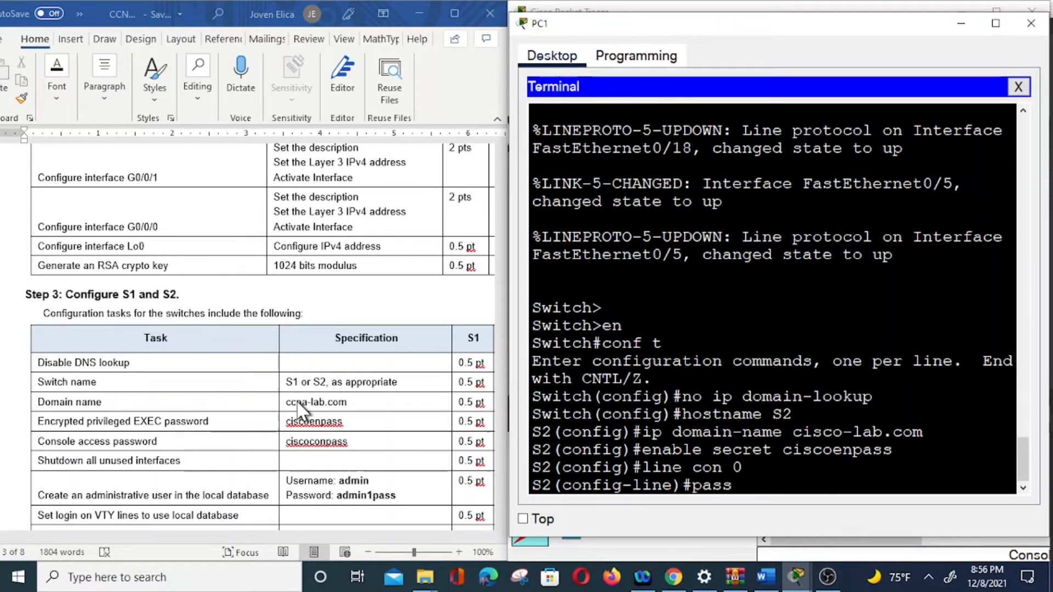
pyautogui.write('word ciscoonpass')
pyautogui.press('Return')
# Step: Require login on the console line, exit it, and minimize PC1 to reveal the topology
pyautogui.write('login')
pyautogui.press('Return')
pyautogui.write('exit')
pyautogui.press('Return')
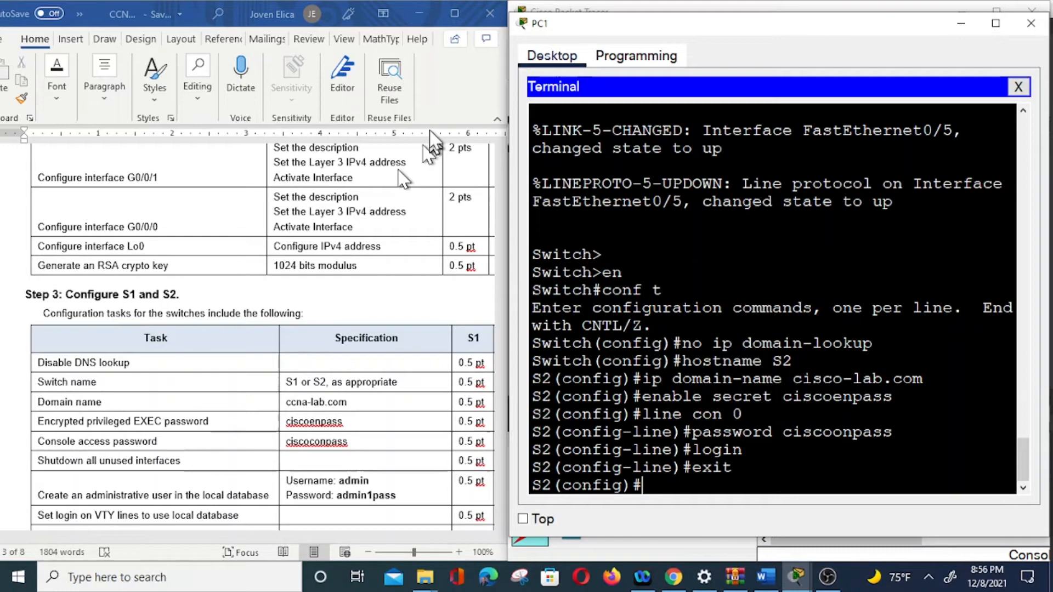
pyautogui.click(961, 23)
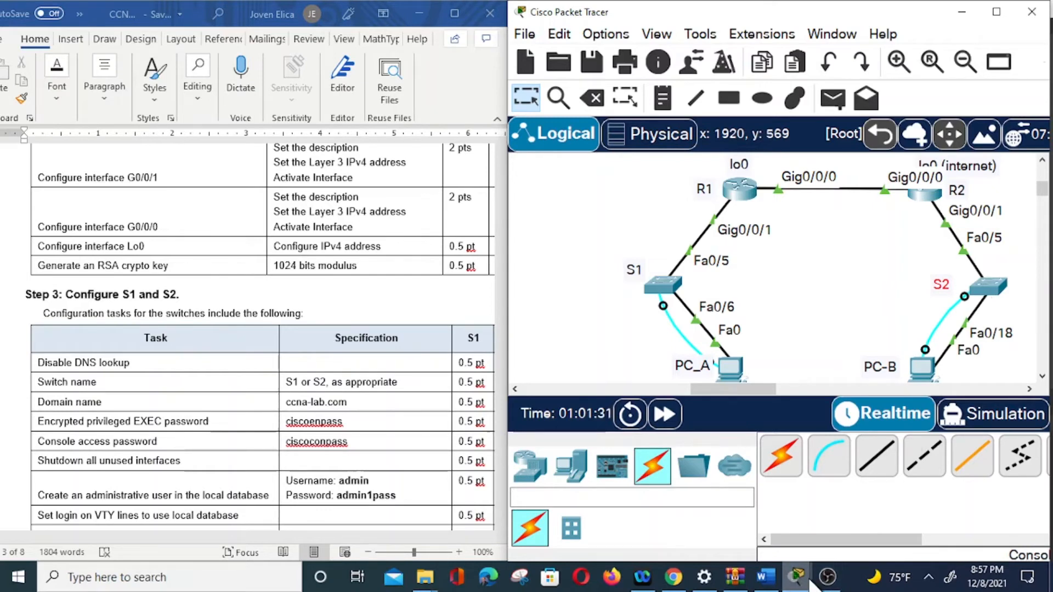
# Step: Restore the PC1 terminal from the taskbar and start a do sh int brief command at S2's prompt
pyautogui.moveTo(806, 582)
pyautogui.click(839, 513)
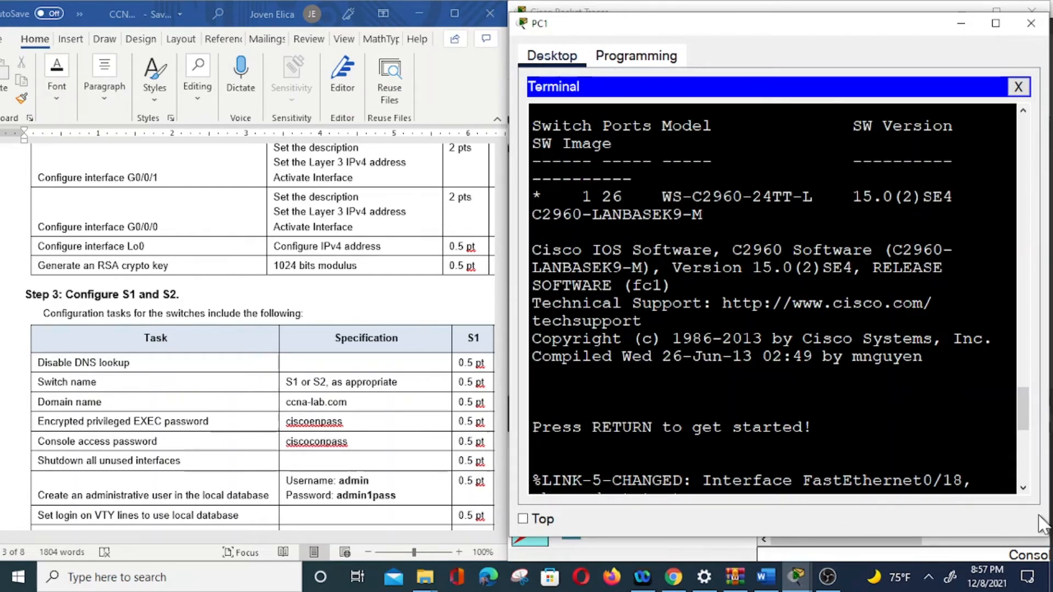
pyautogui.press('Return')
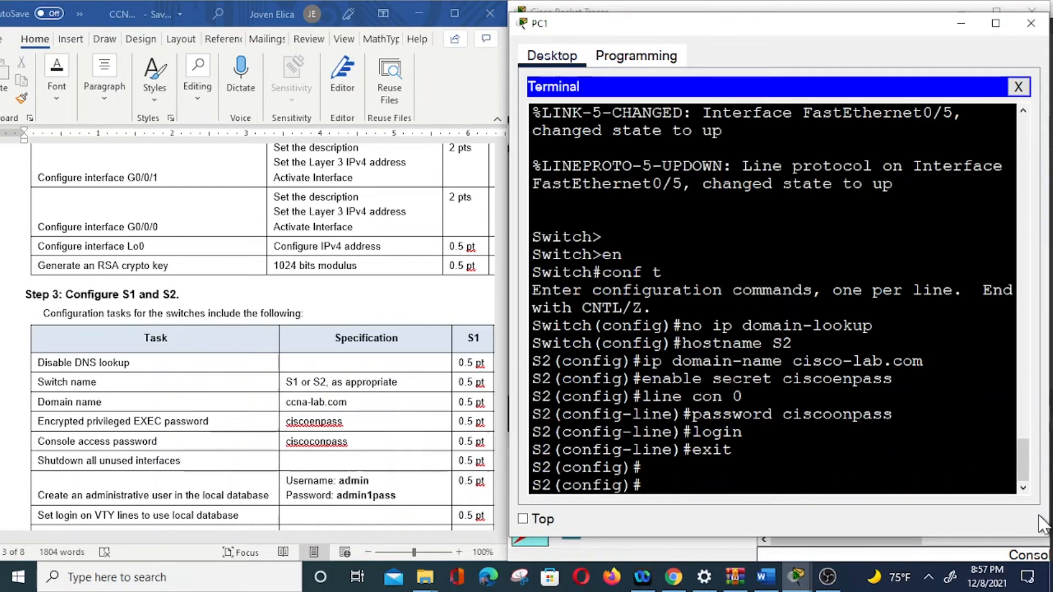
pyautogui.write('do sh ip int brief')
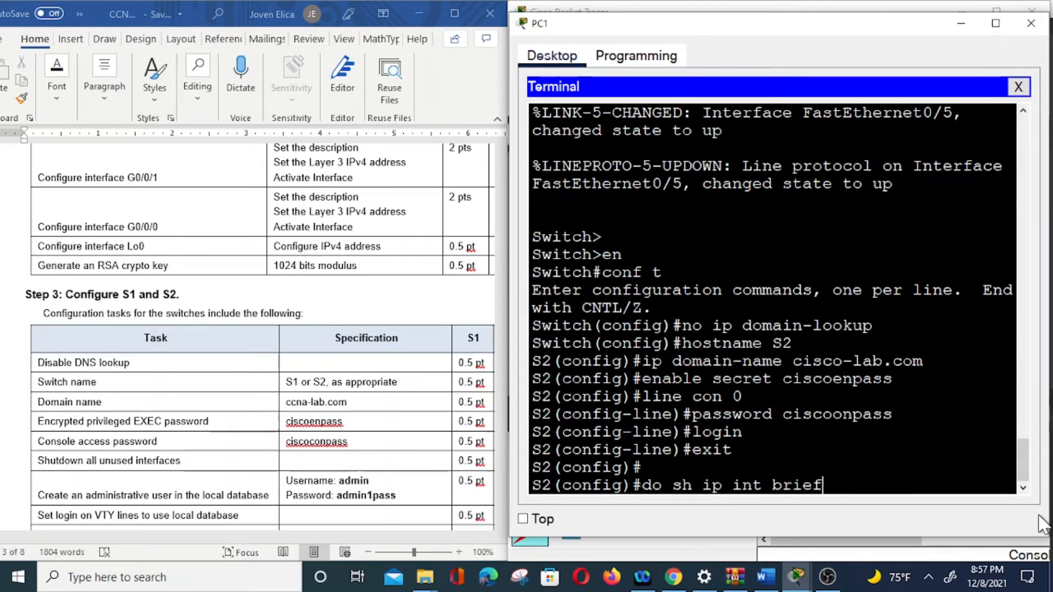
# Step: Run do show ip interface brief and page through it, showing only Fa0/5 and Fa0/18 up
pyautogui.press('Return')
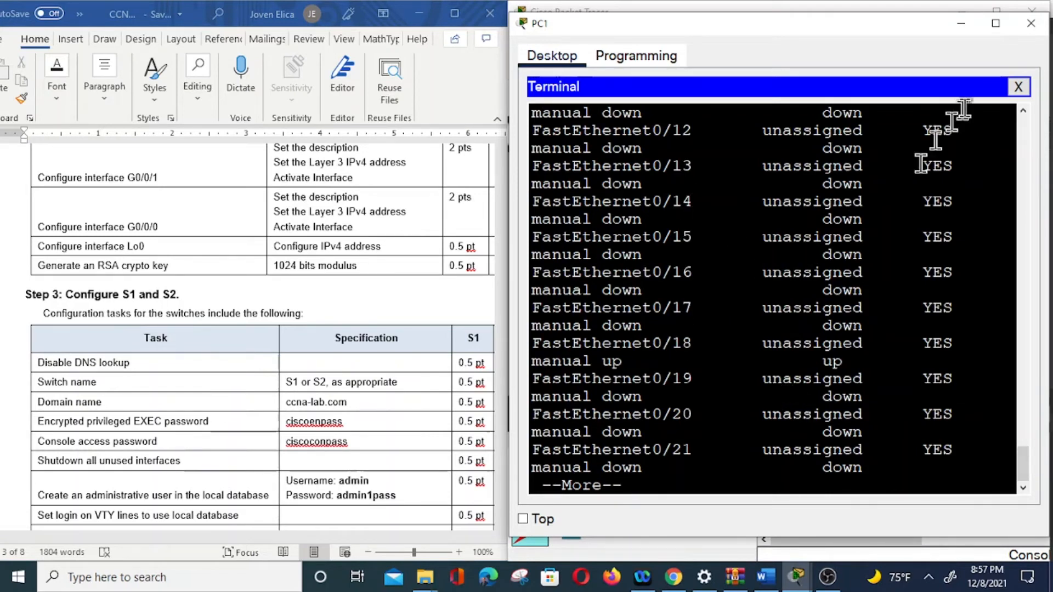
pyautogui.click(961, 24)
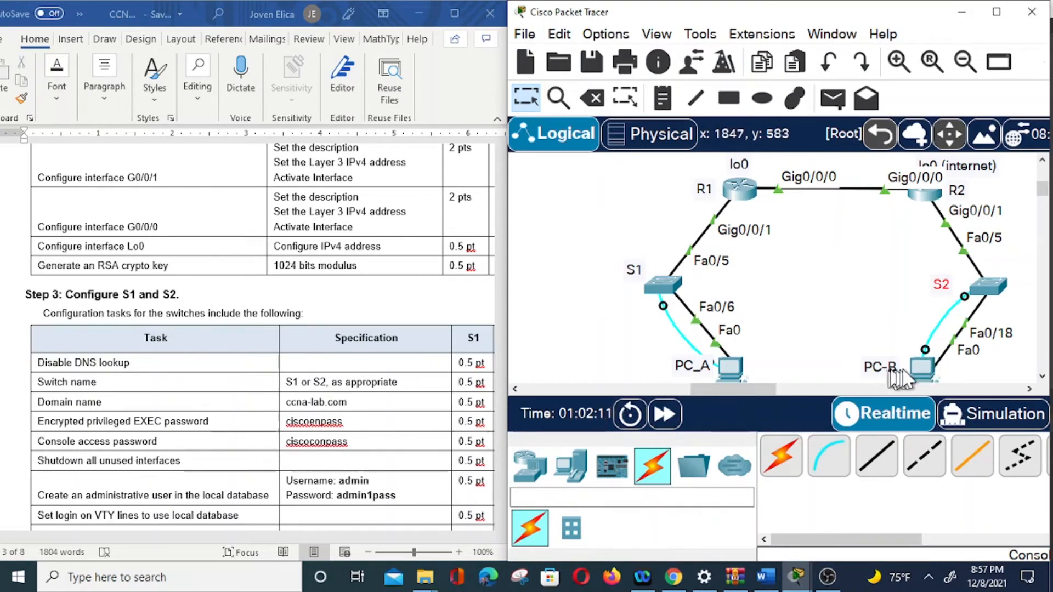
pyautogui.click(796, 576)
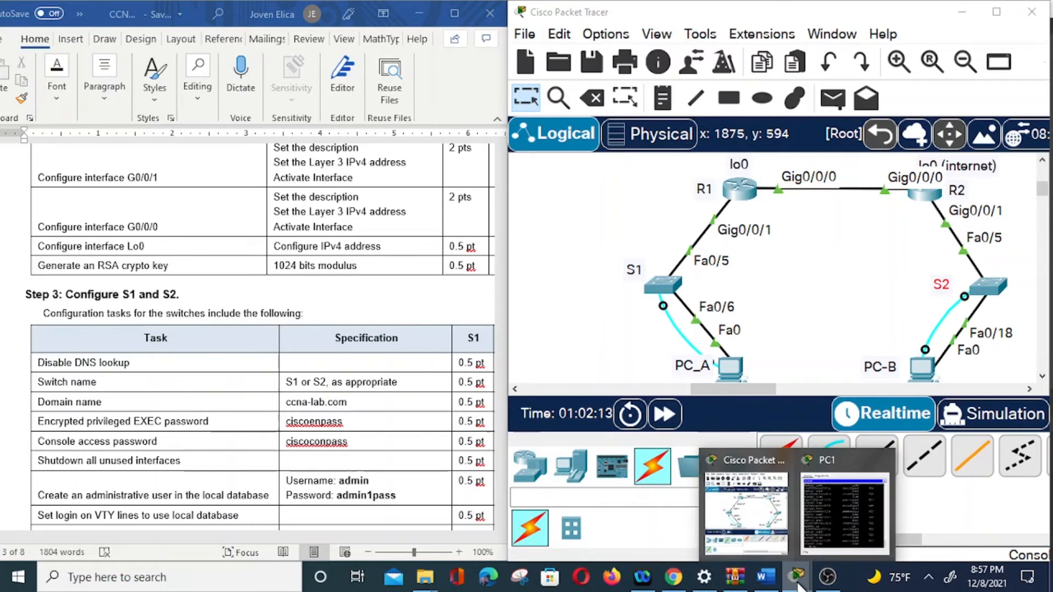
pyautogui.click(850, 521)
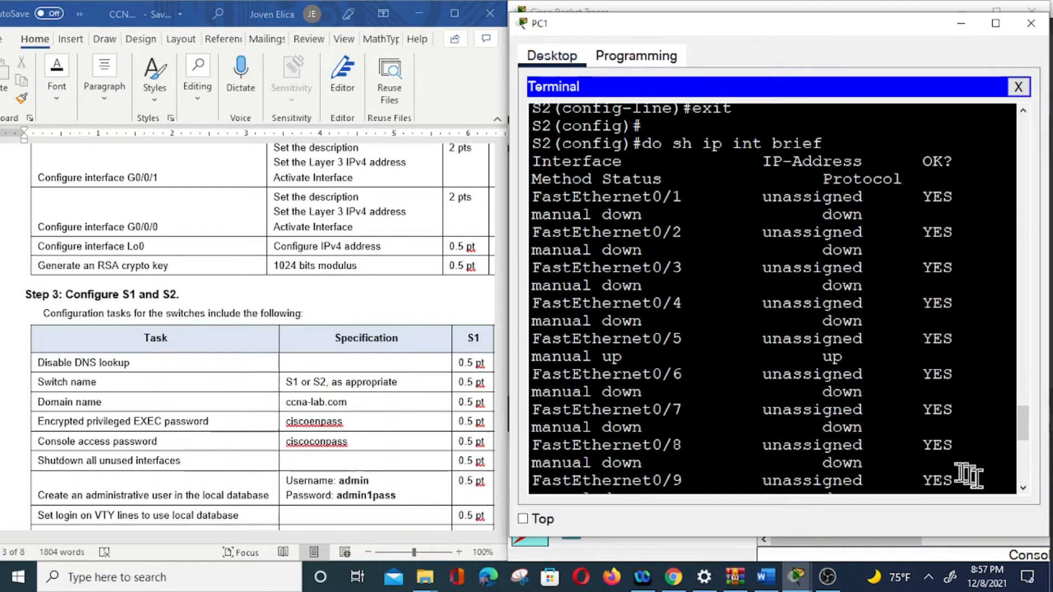
pyautogui.scroll(-9, 945, 442)
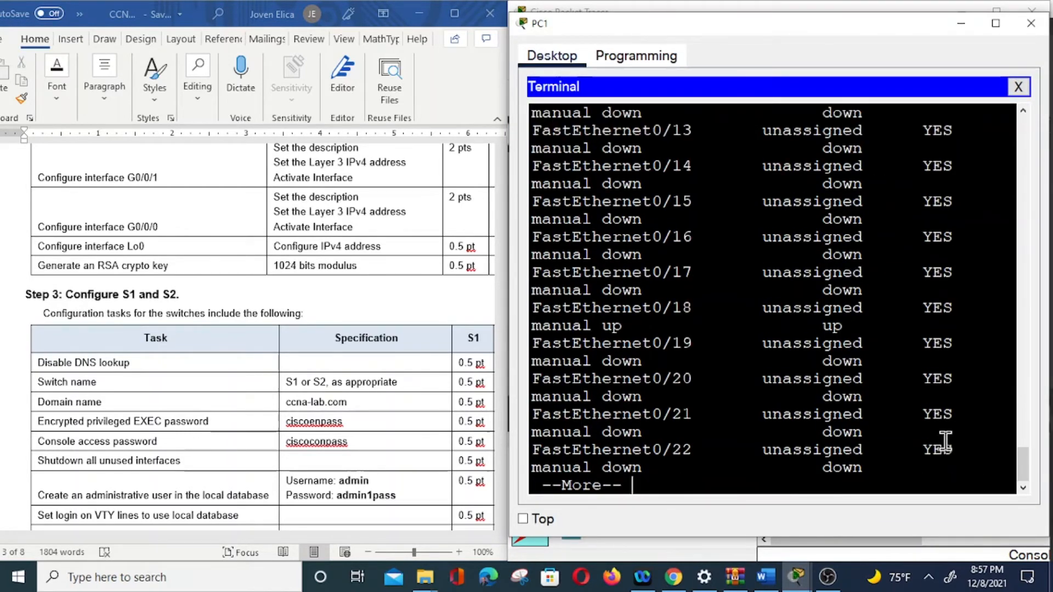
pyautogui.press('space')
pyautogui.write('int range')
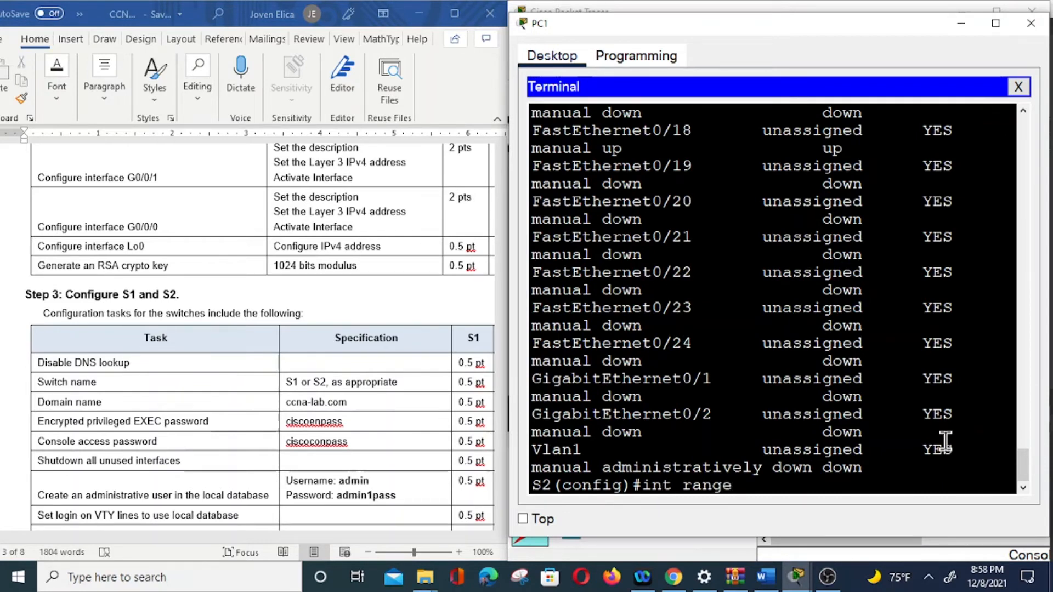
pyautogui.write(' fa0/1-4')
# Step: Select interface range fa0/1-4, fa0/6-17, fa0/19-24, g0/1-2 and shut those ports down
pyautogui.press('BackSpace')
pyautogui.write('4, fa')
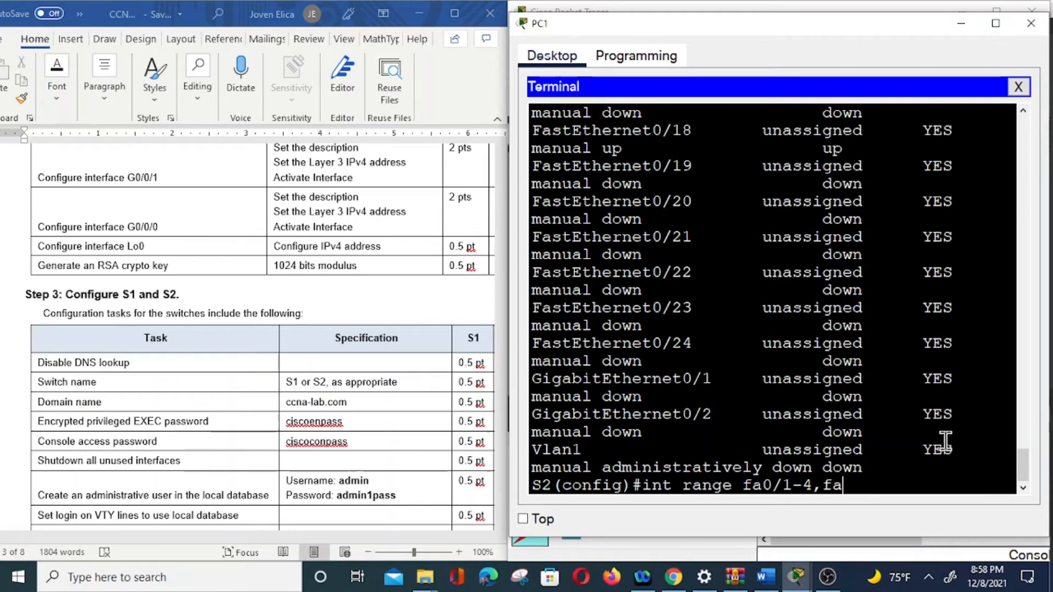
pyautogui.write('0/')
pyautogui.write('6')
pyautogui.write('-17,fa0/')
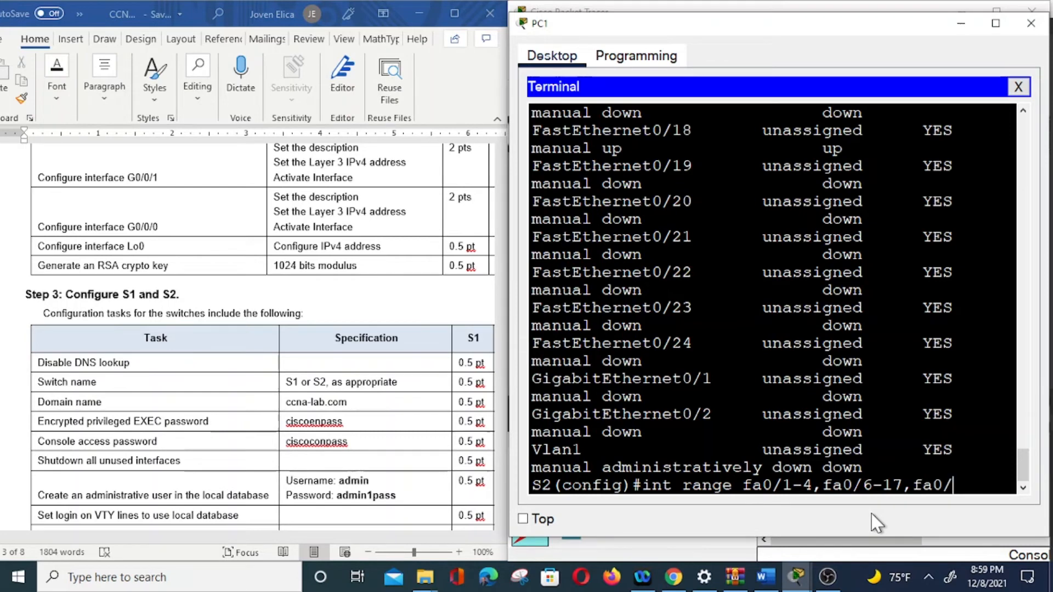
pyautogui.write('19-24,g0/')
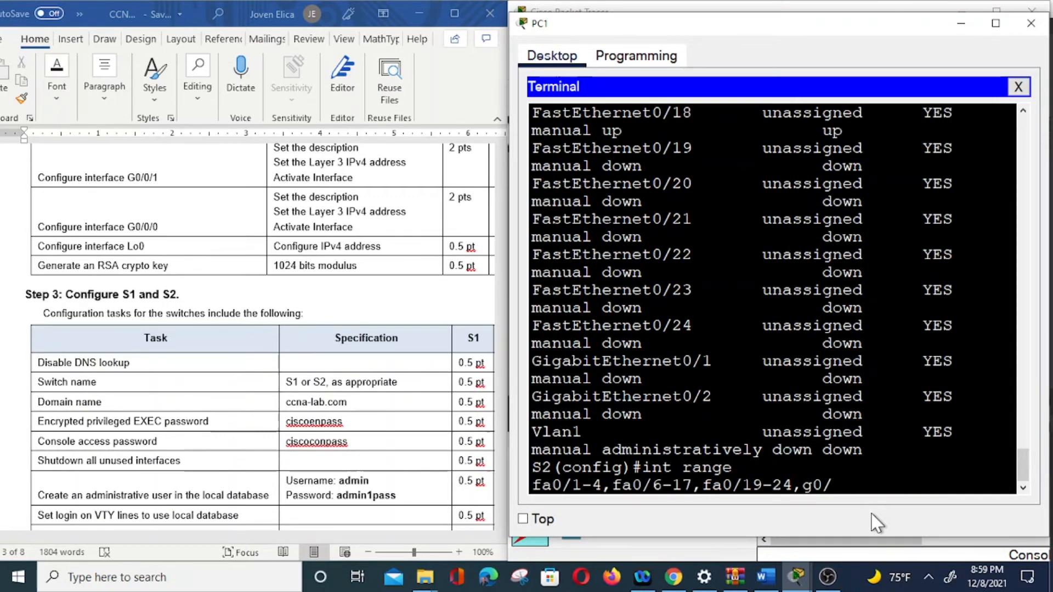
pyautogui.write('1-2')
pyautogui.press('Return')
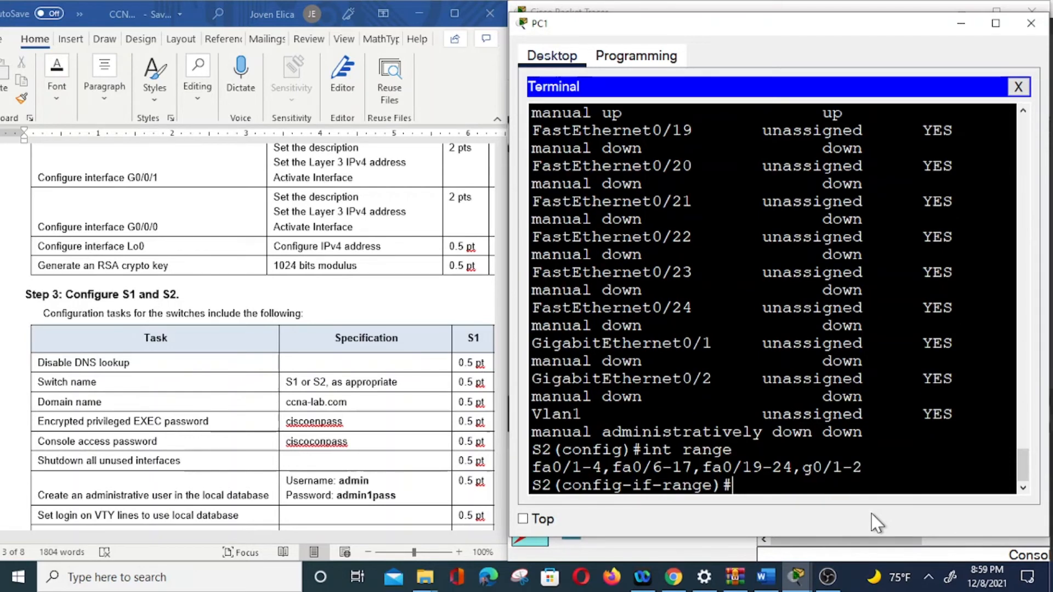
pyautogui.write('shutdown')
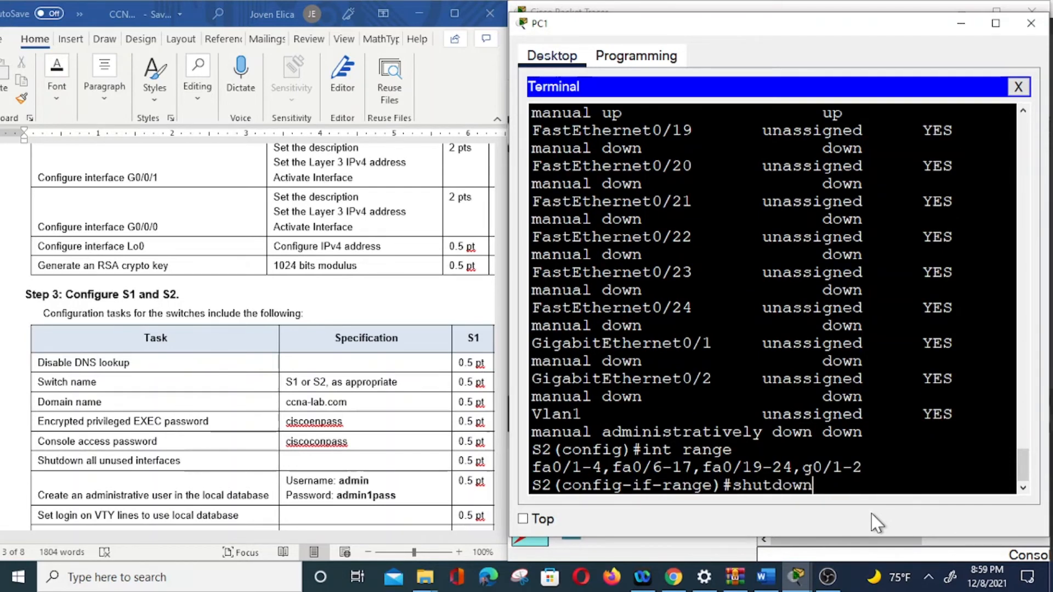
pyautogui.press('Return')
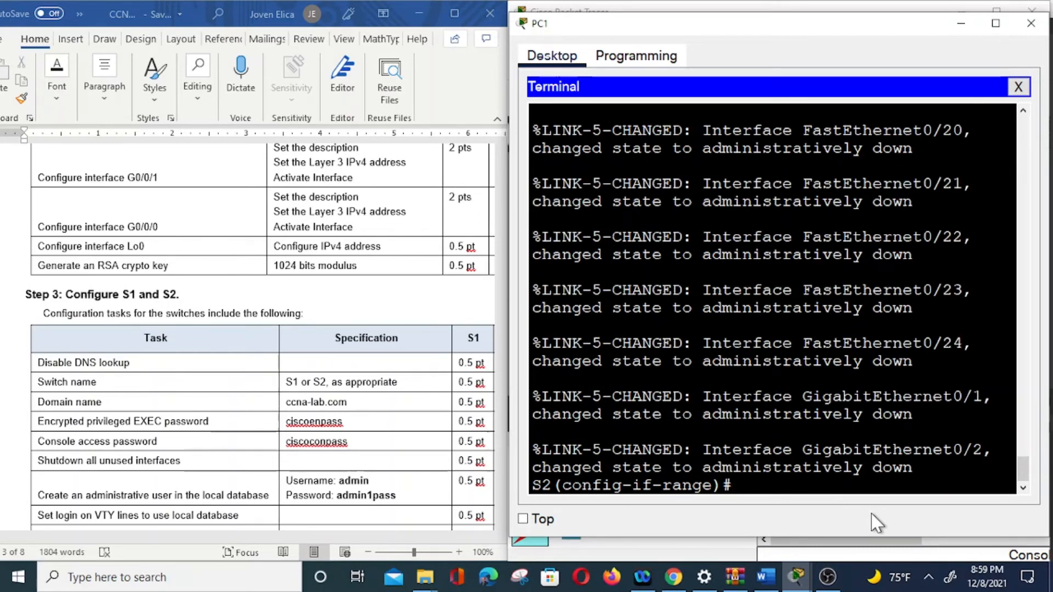
# Step: Leave interface range mode and run do sh ip int brief on S2
pyautogui.write('exit')
pyautogui.press('Return')
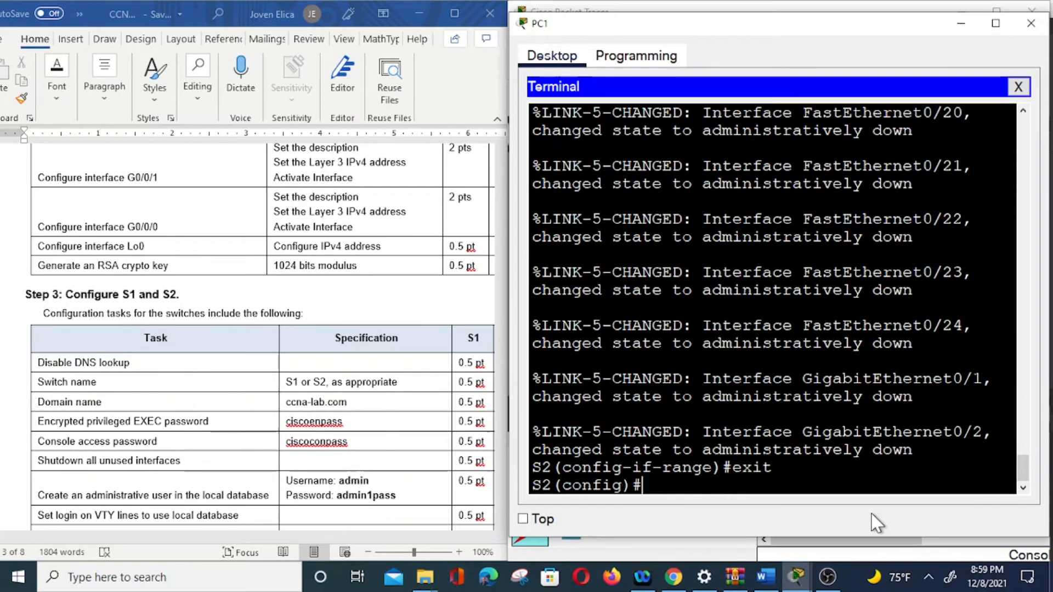
pyautogui.write('sh i')
pyautogui.press('BackSpace')
pyautogui.press('BackSpace')
pyautogui.press('BackSpace')
pyautogui.press('BackSpace')
pyautogui.write('do sh ip int')
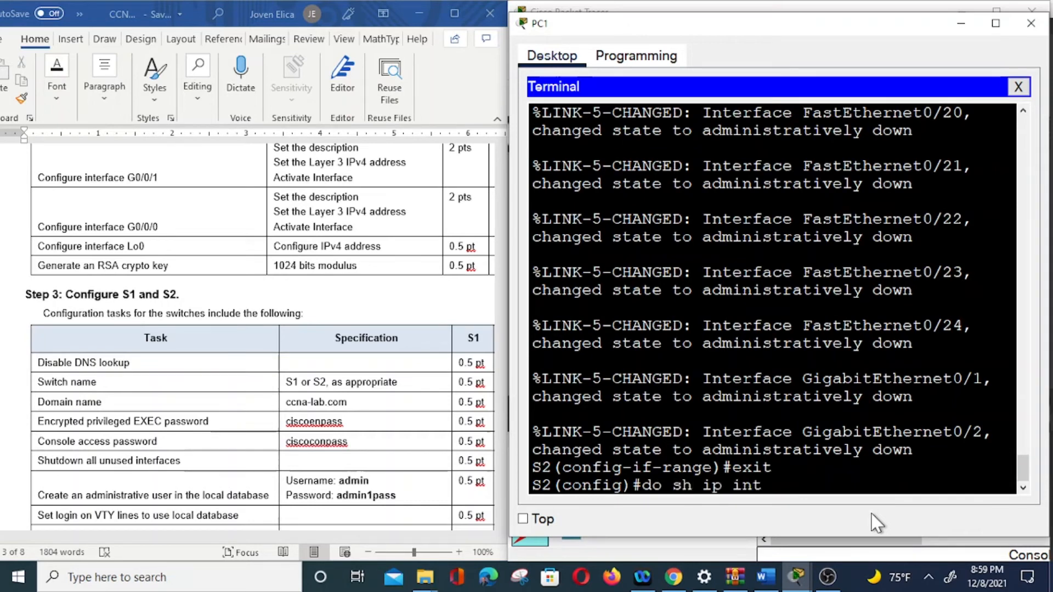
pyautogui.write(' brief')
pyautogui.press('Return')
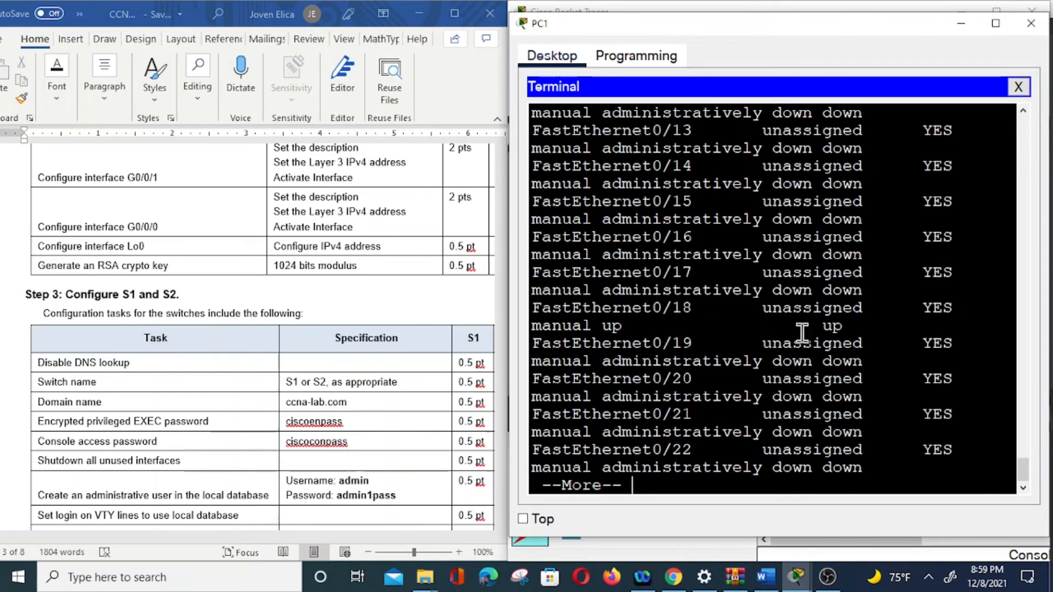
# Step: Page through the summary confirming only Fa0/5 and Fa0/18 are up, then return to S2#
pyautogui.scroll(6, 802, 333)
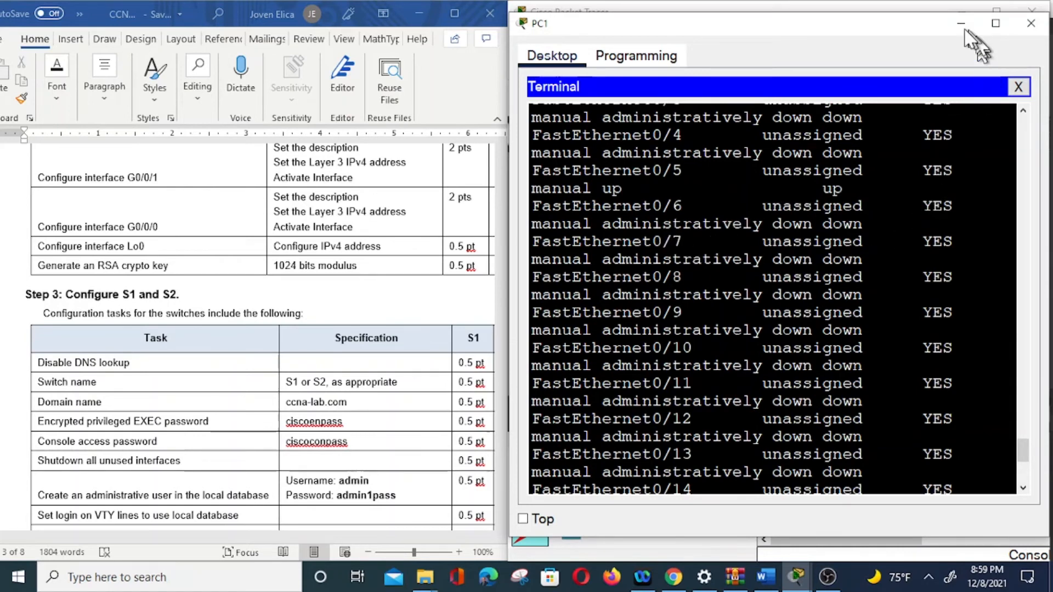
pyautogui.scroll(-6, 865, 263)
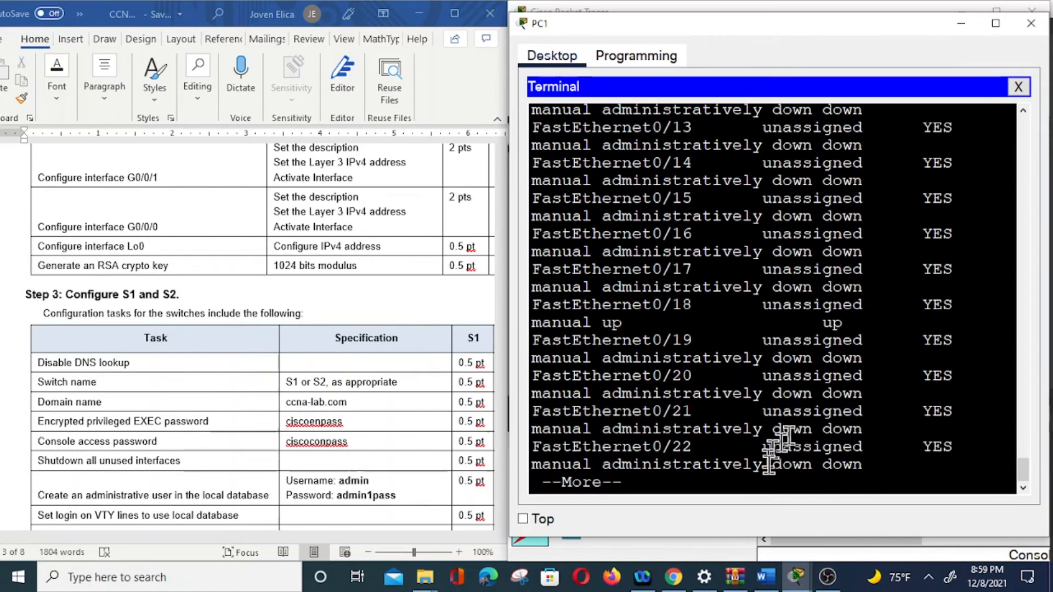
pyautogui.press('Return')
pyautogui.press('Return')
pyautogui.press('Return')
pyautogui.press('Return')
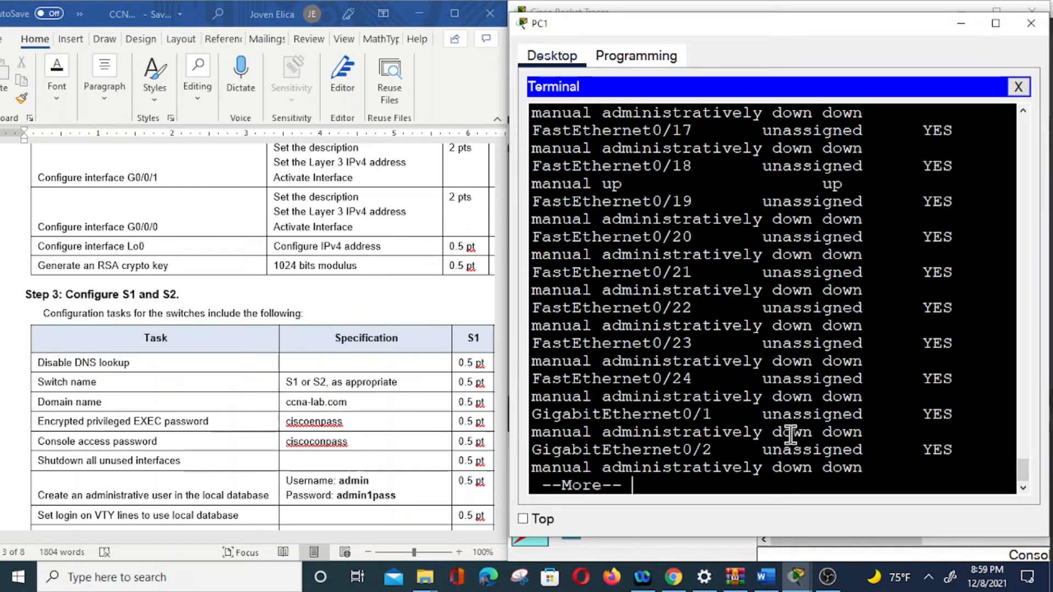
pyautogui.press('Return')
pyautogui.write('v')
pyautogui.write('exi')
pyautogui.write('t')
pyautogui.press('Return')
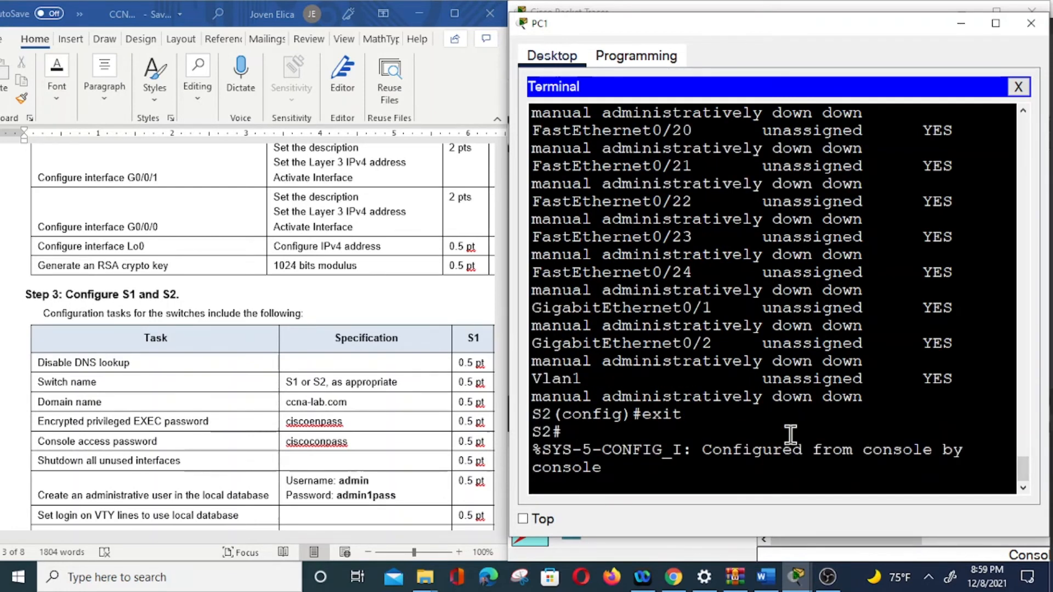
pyautogui.press('Return')
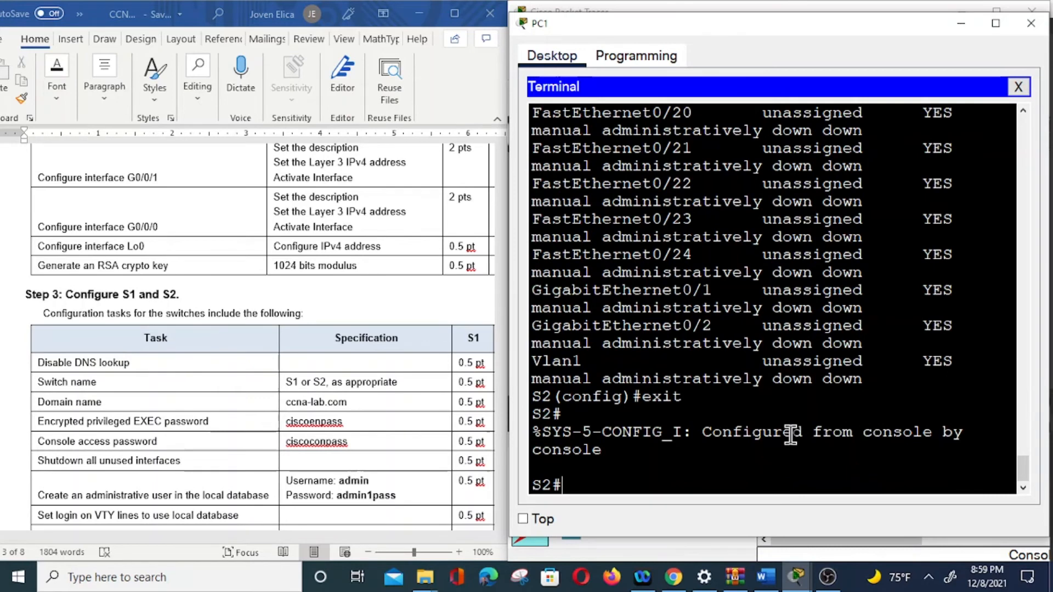
# Step: In config t, create local user admin with the worksheet's encrypted secret password
pyautogui.scroll(-2, 296, 380)
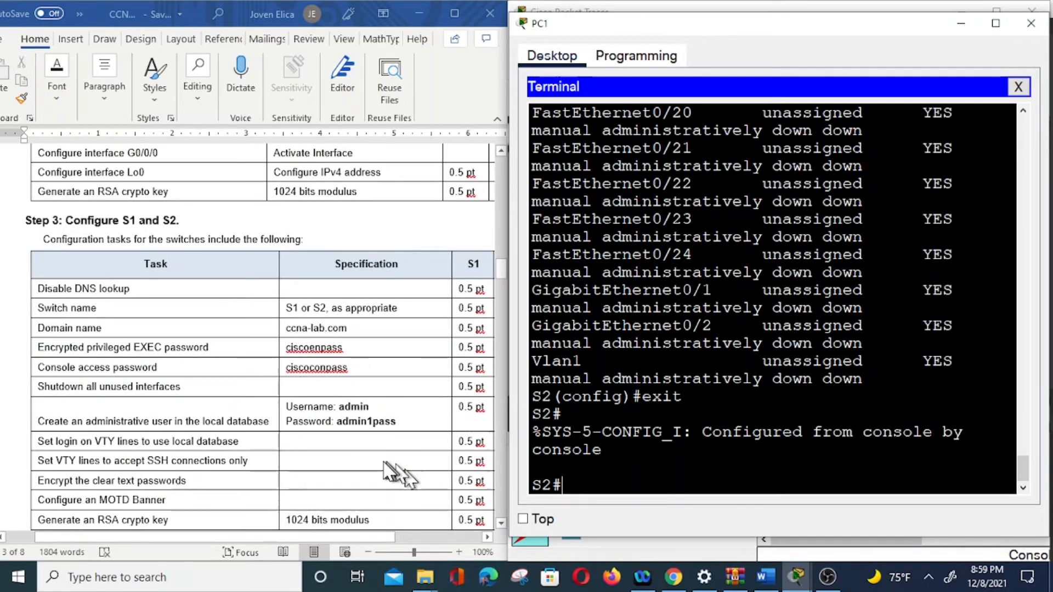
pyautogui.write('config t')
pyautogui.press('Return')
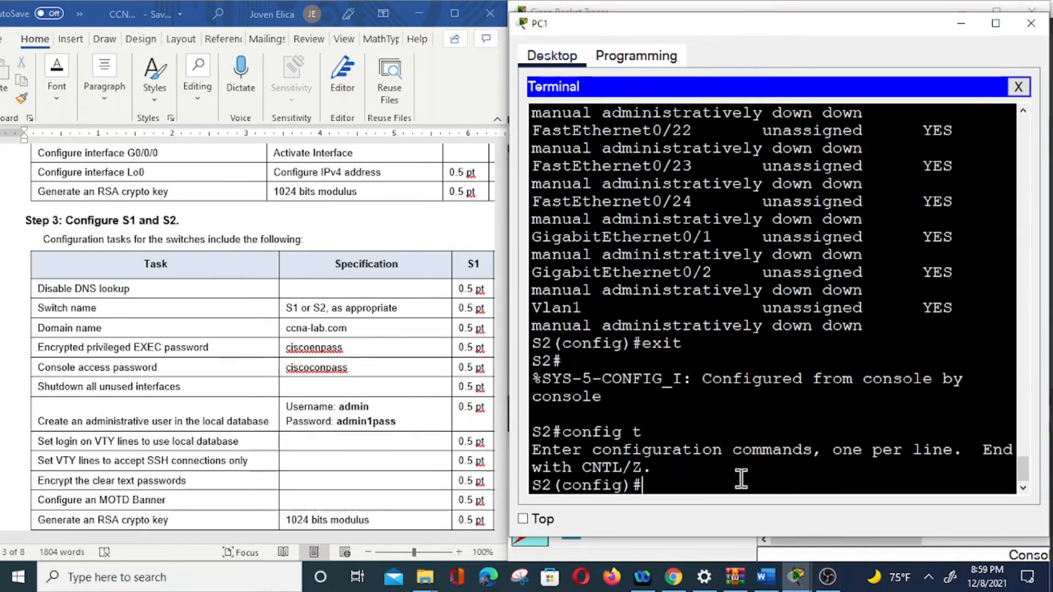
pyautogui.write('username a')
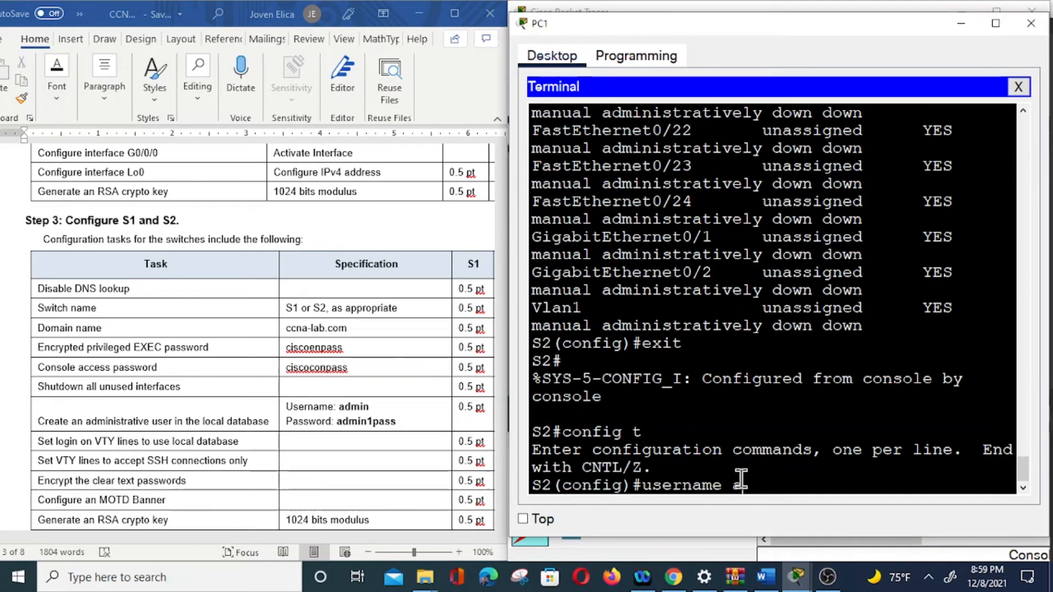
pyautogui.write('dmin')
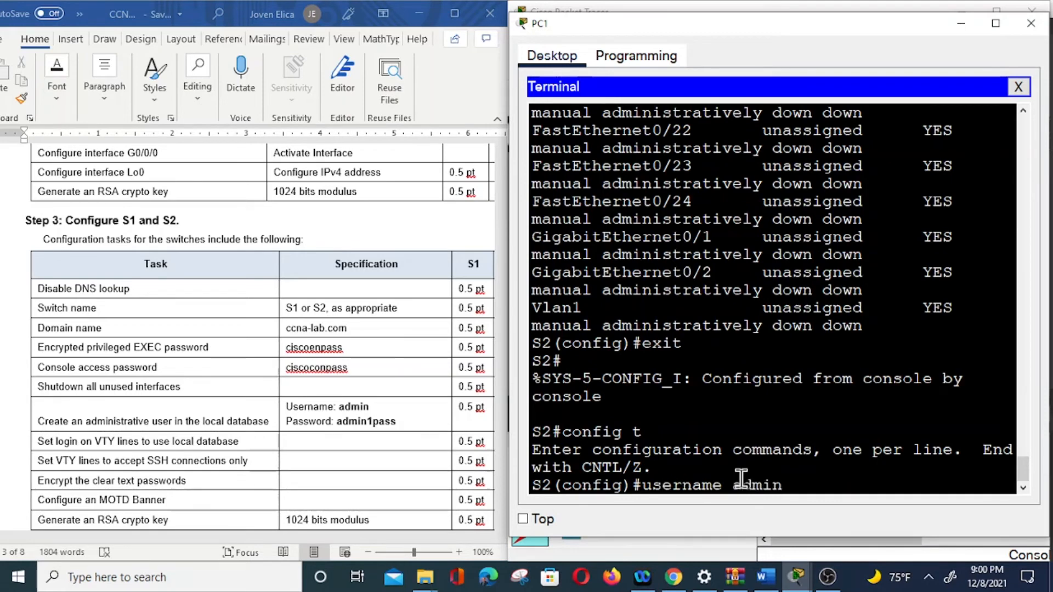
pyautogui.write(' secret admi')
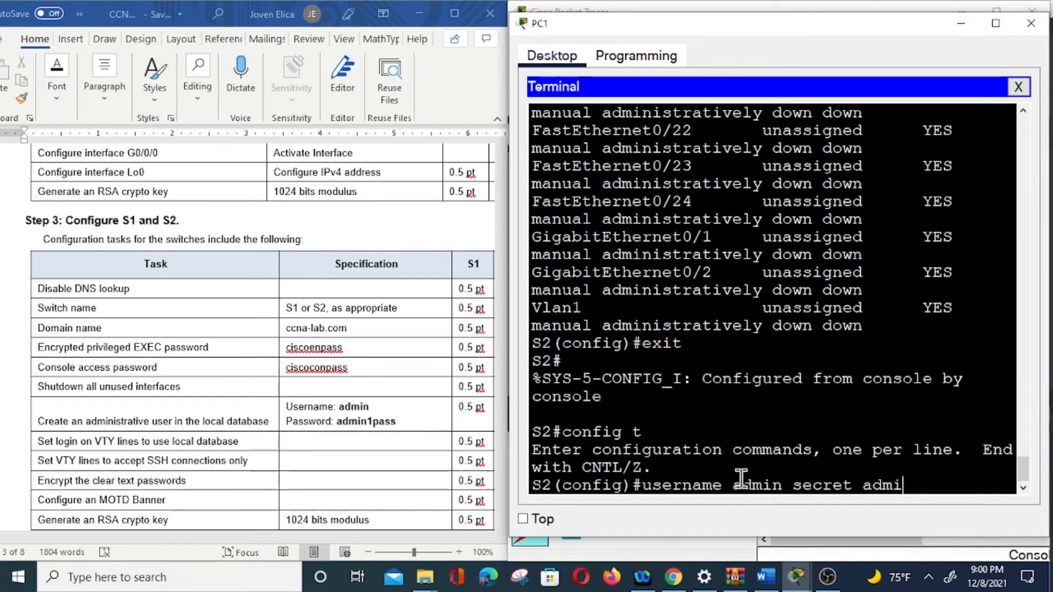
pyautogui.write('n1pass')
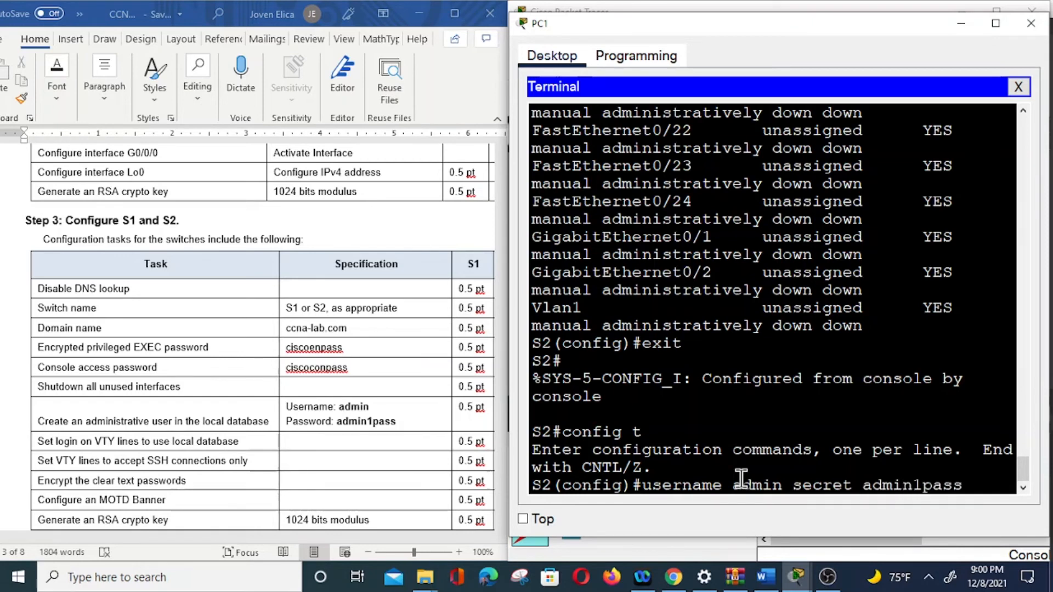
pyautogui.press('Return')
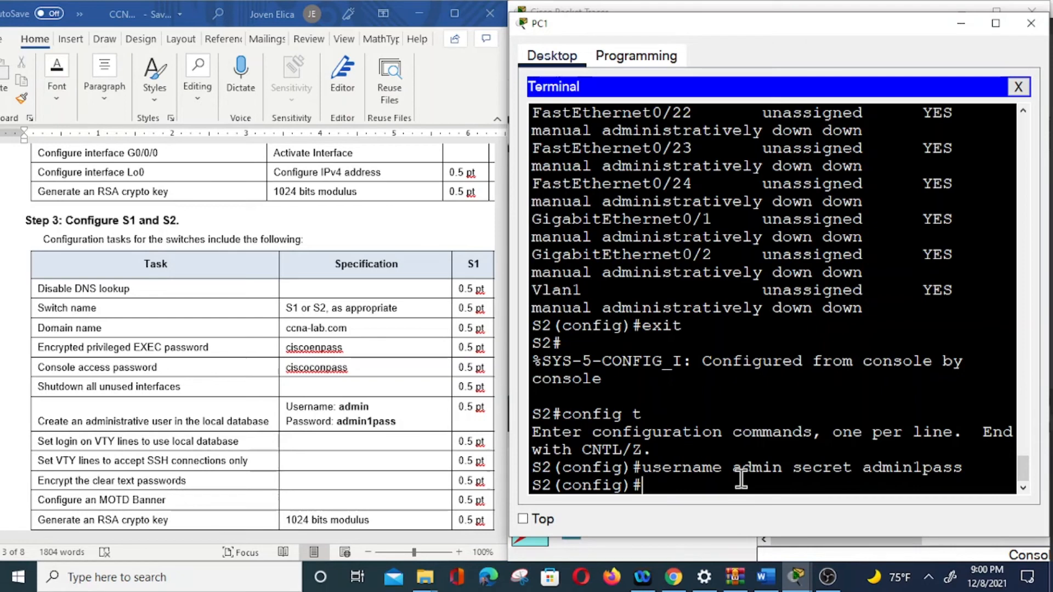
# Step: Configure line vty 0 15 with login local and transport input ssh
pyautogui.write('l')
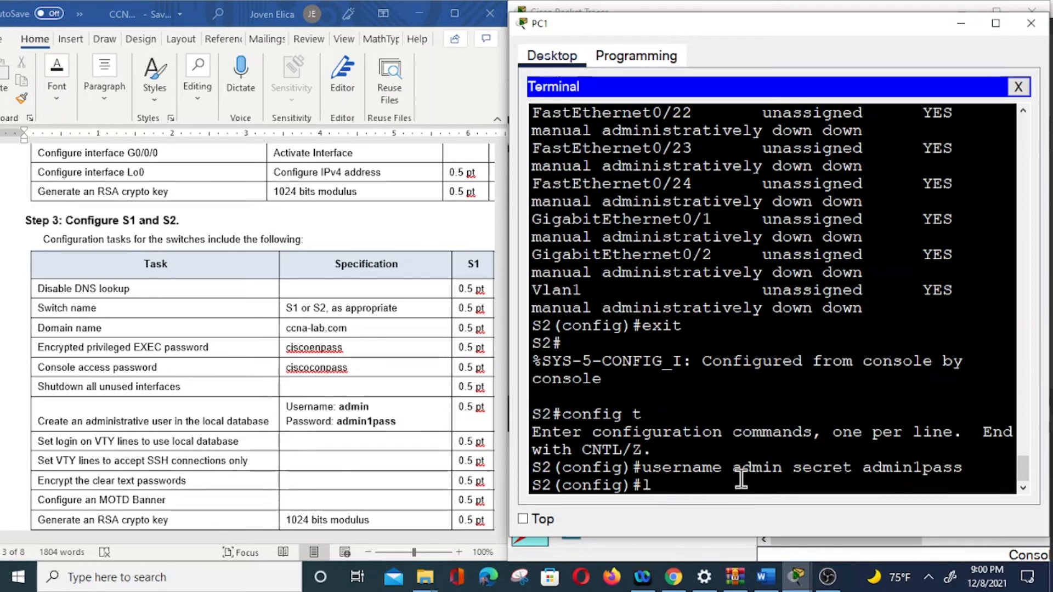
pyautogui.write('ine vty ')
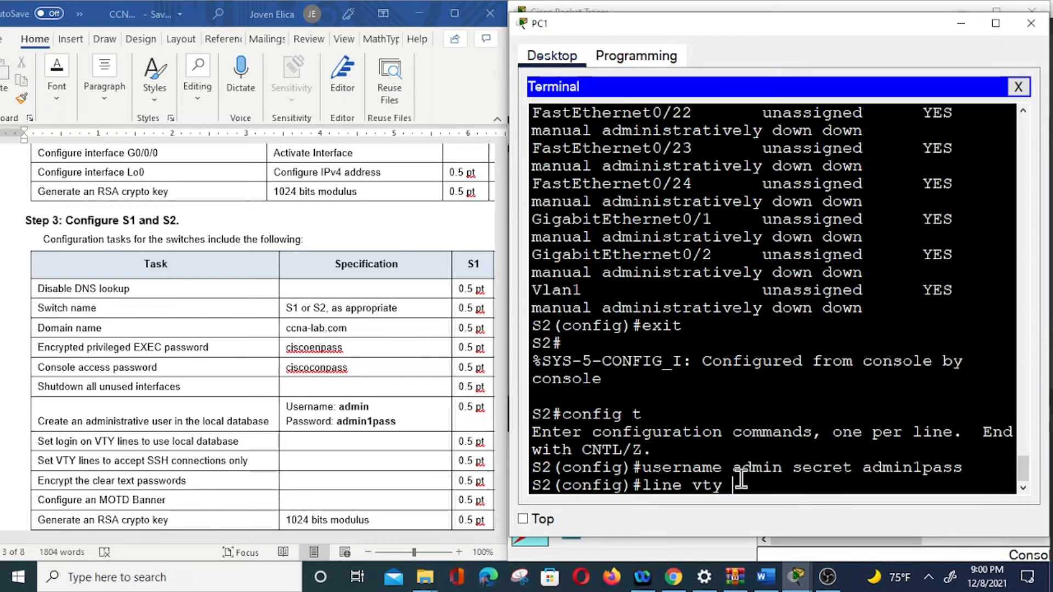
pyautogui.write('0 15')
pyautogui.press('Return')
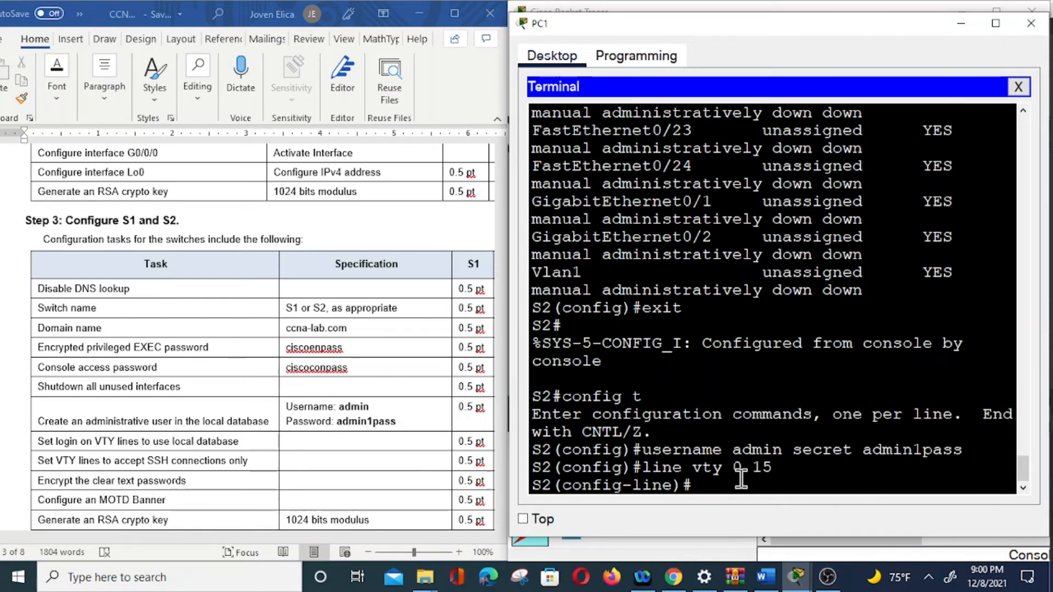
pyautogui.write('login local')
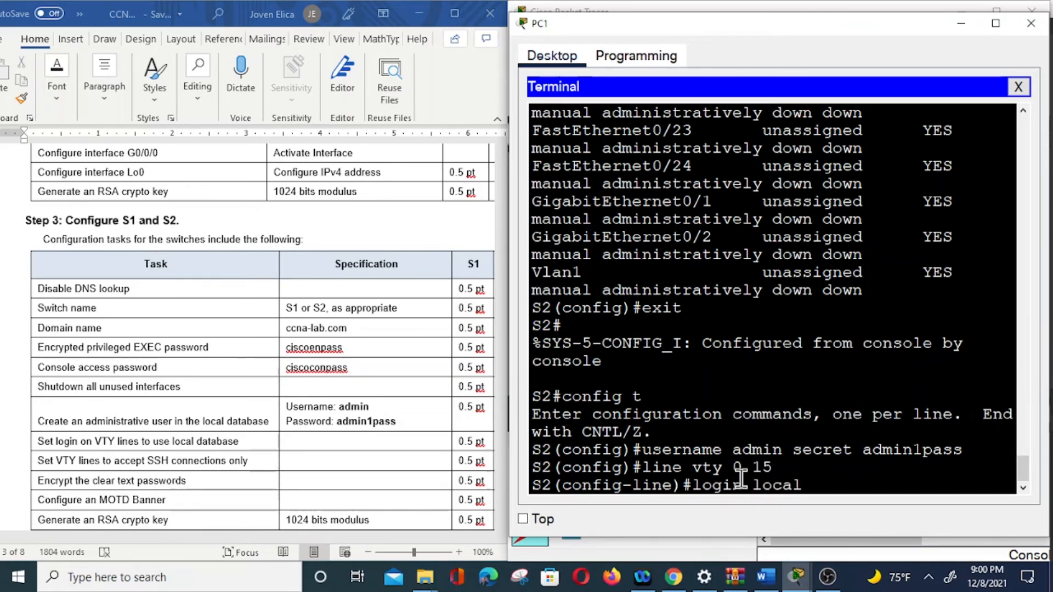
pyautogui.press('Return')
pyautogui.write('transport')
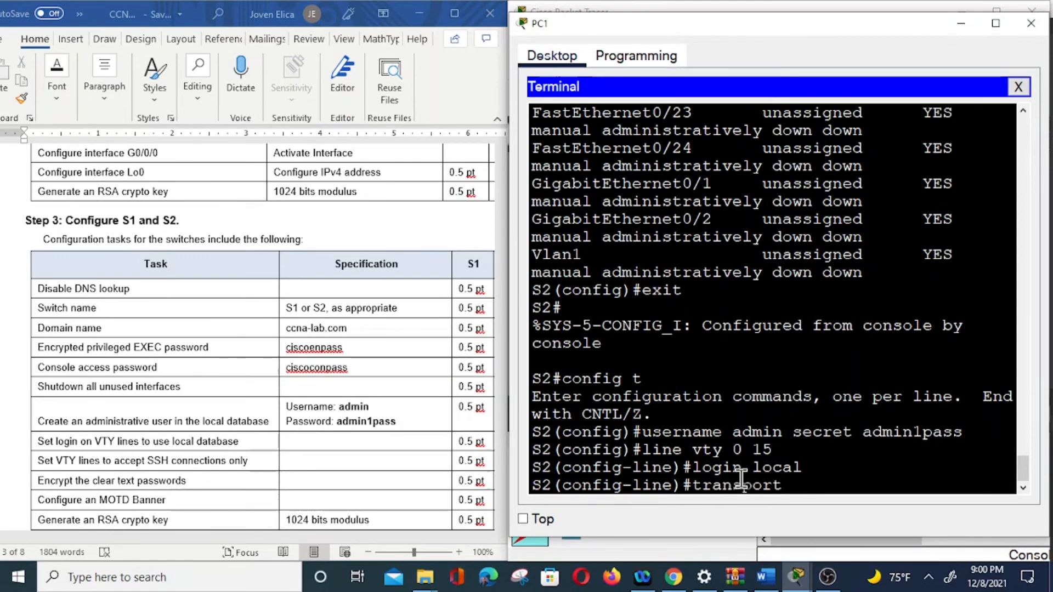
pyautogui.write(' input ssh')
pyautogui.press('Return')
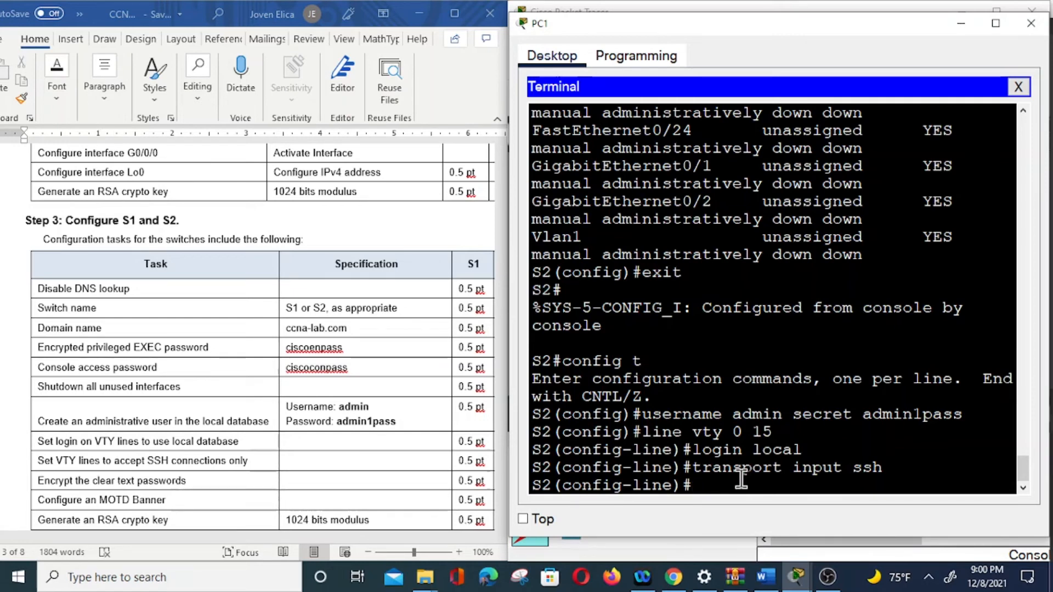
# Step: Enable service password-encryption on S2 so plain-text passwords are encrypted
pyautogui.write('seri')
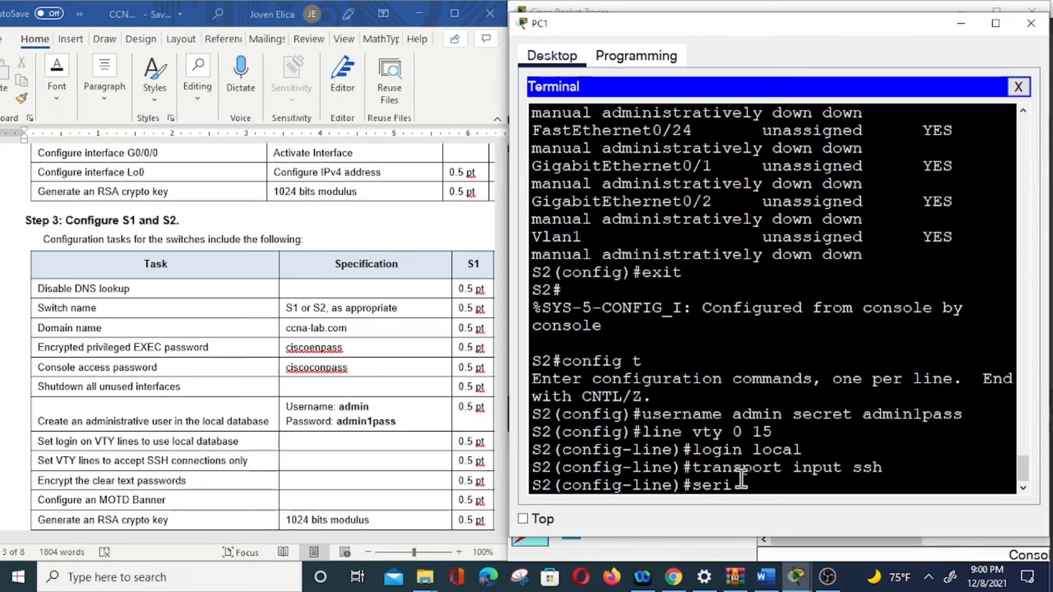
pyautogui.press('BackSpace')
pyautogui.write('vice passwro')
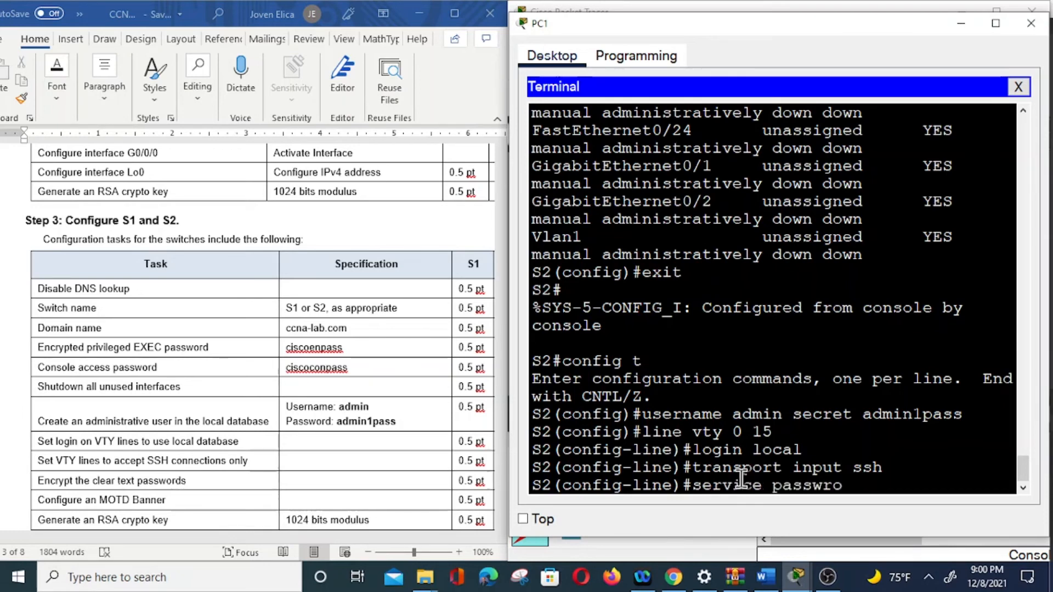
pyautogui.press('BackSpace')
pyautogui.write('od')
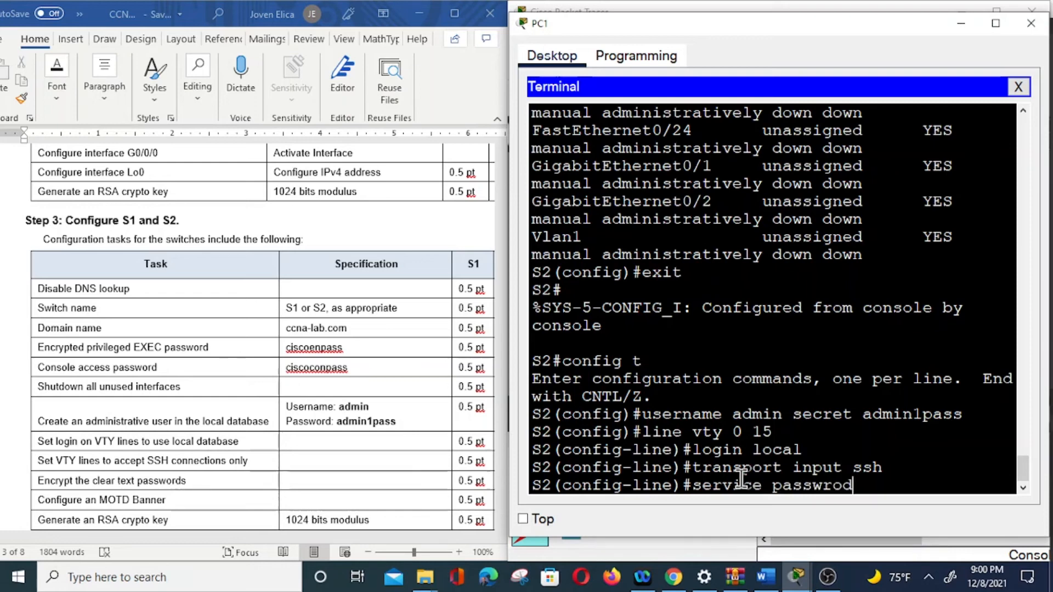
pyautogui.press('BackSpace')
pyautogui.press('BackSpace')
pyautogui.write('r')
pyautogui.write('ord-c')
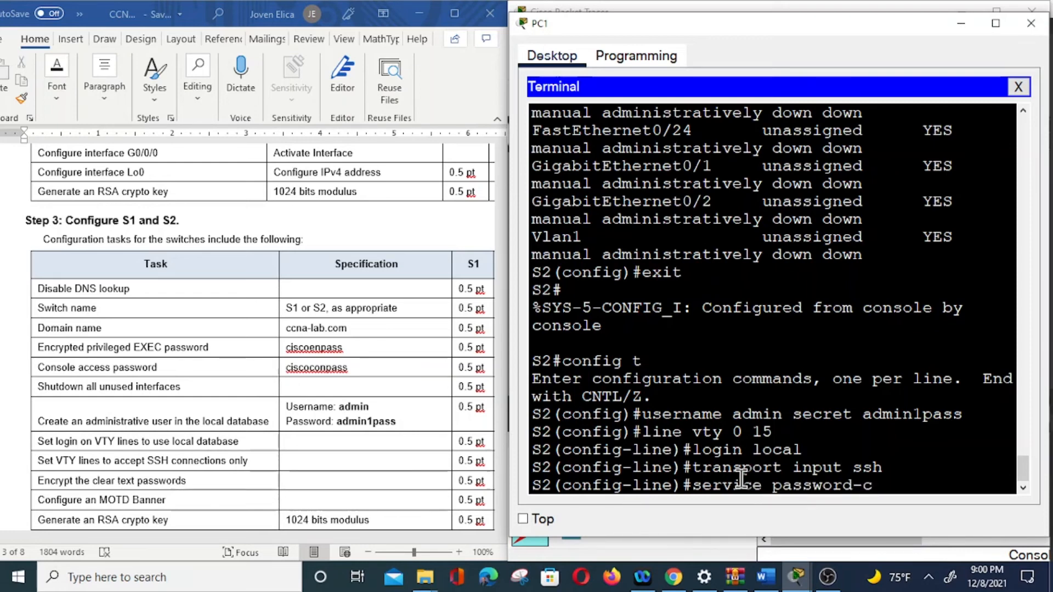
pyautogui.press('BackSpace')
pyautogui.write('encryption')
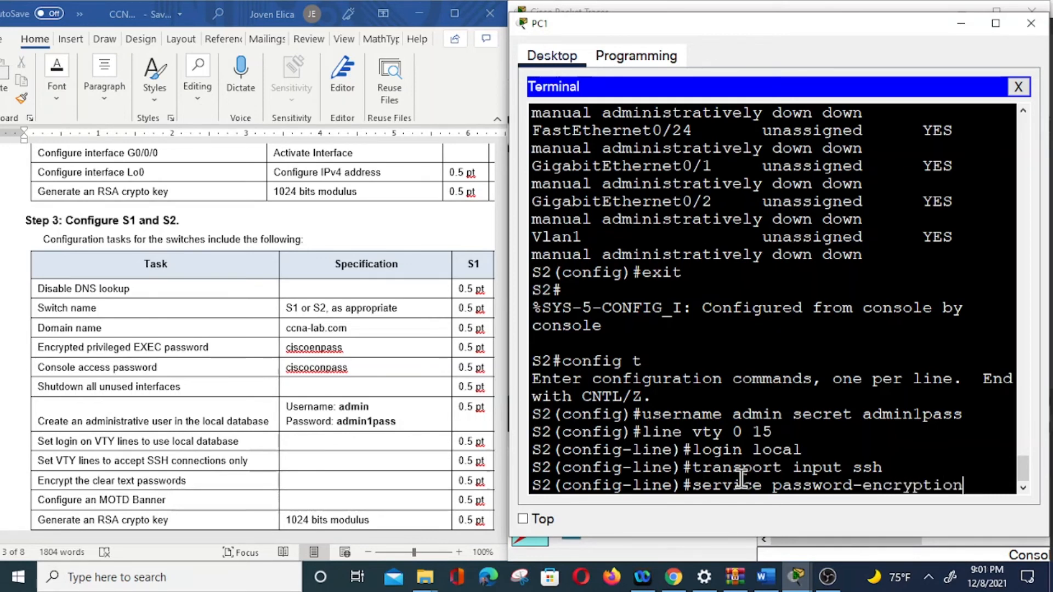
pyautogui.press('Return')
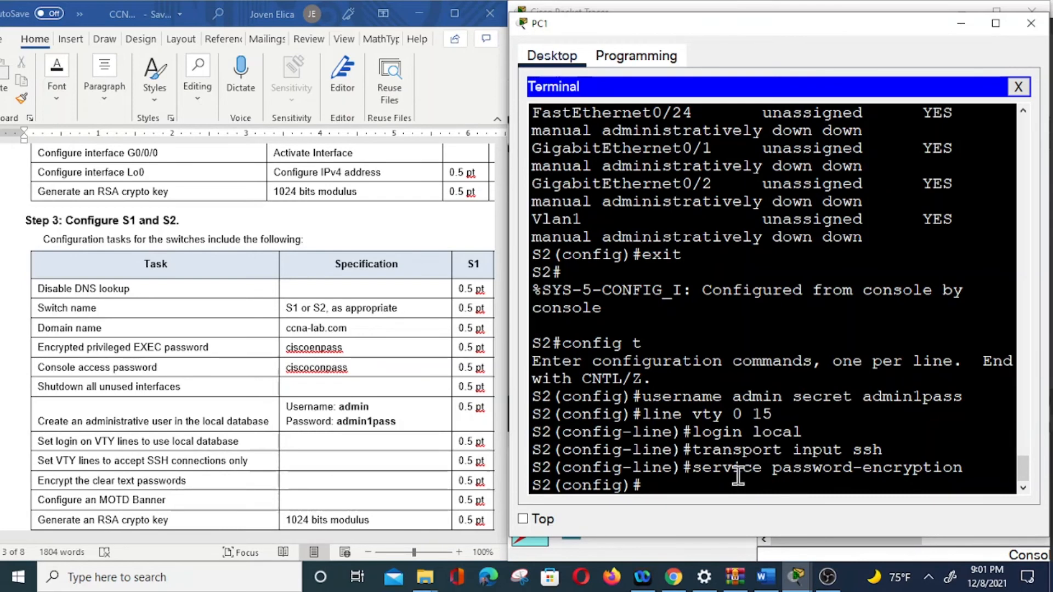
# Step: Set the MOTD banner to 'Unauthorized Access is Prohited' using $ delimiters
pyautogui.scroll(-2, 308, 469)
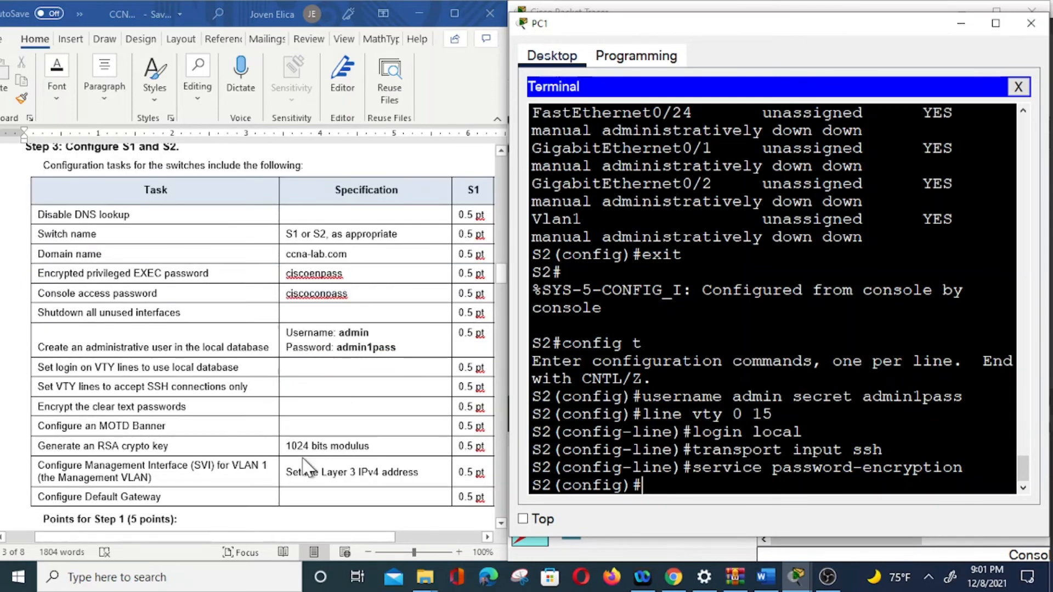
pyautogui.write('banner motd')
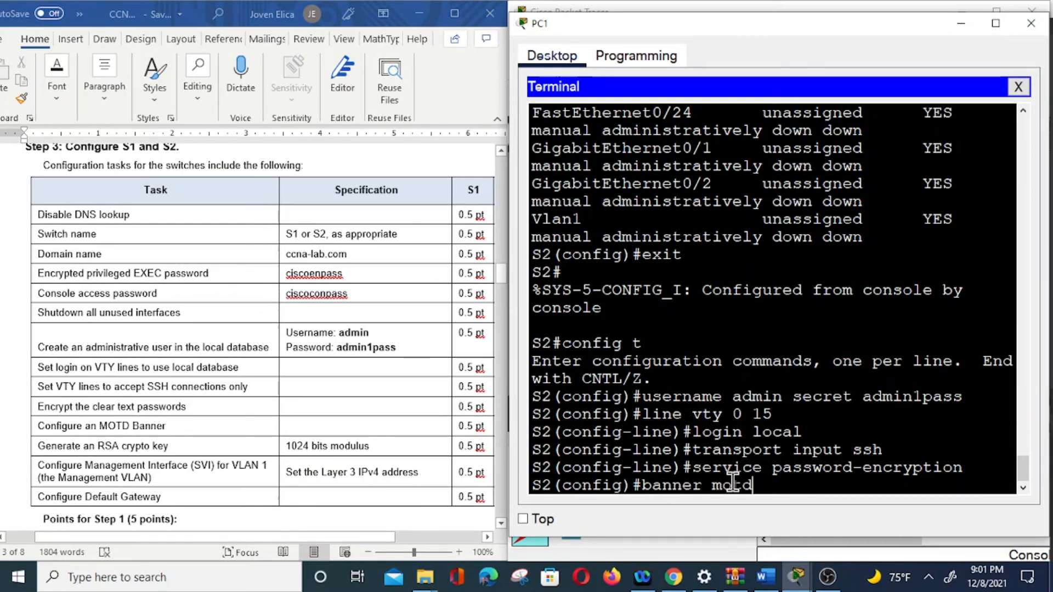
pyautogui.write(' $Un')
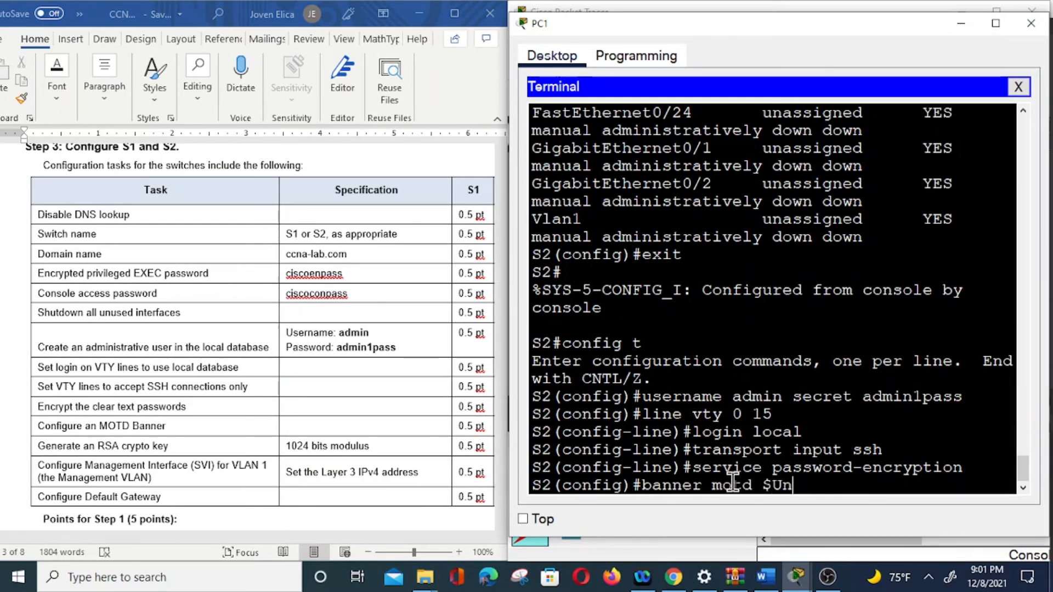
pyautogui.write('authorized')
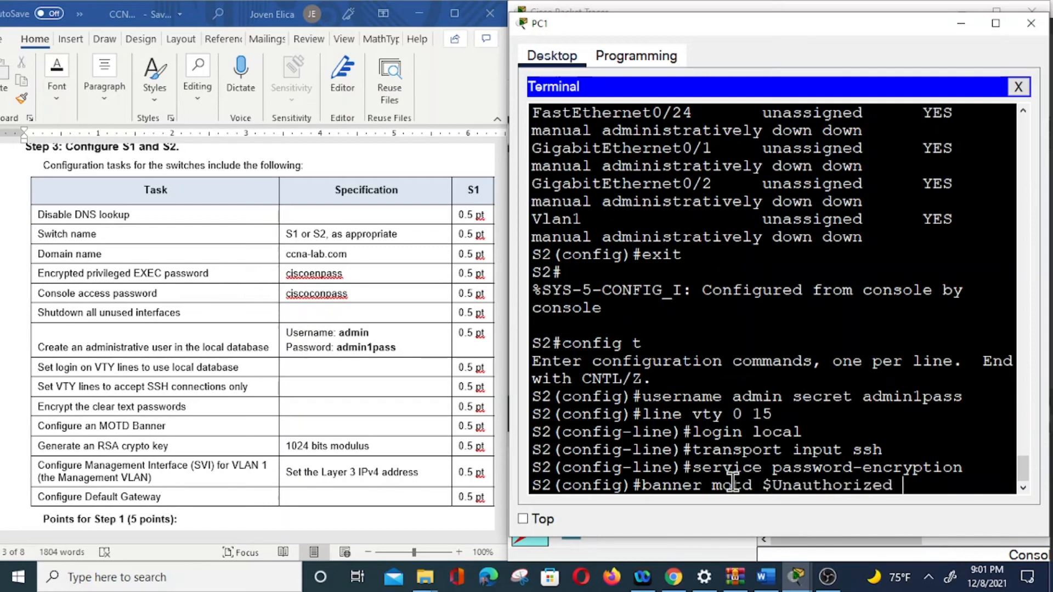
pyautogui.write(' Access is P')
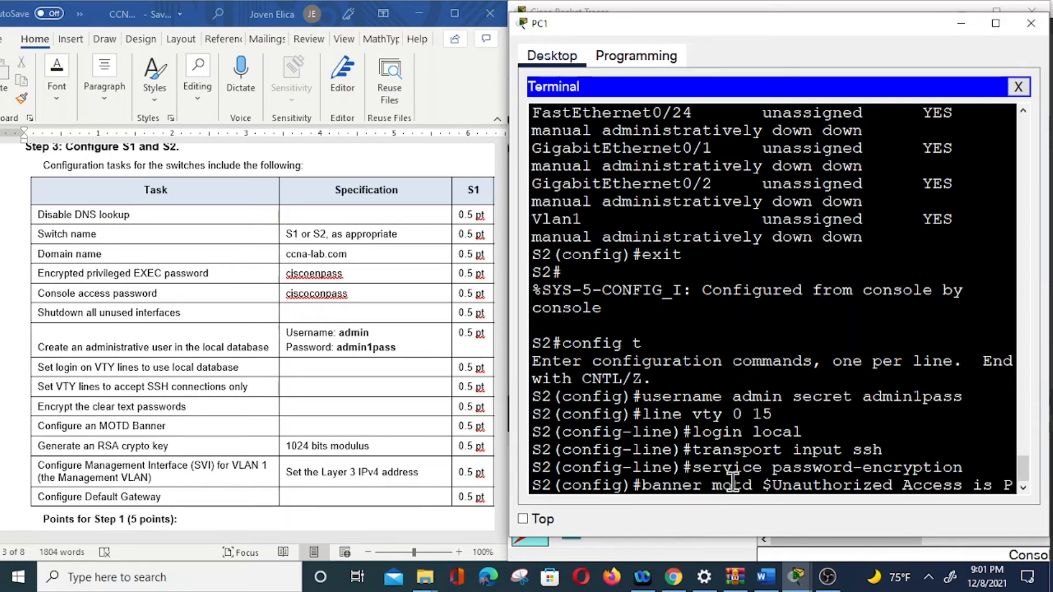
pyautogui.write('rohited')
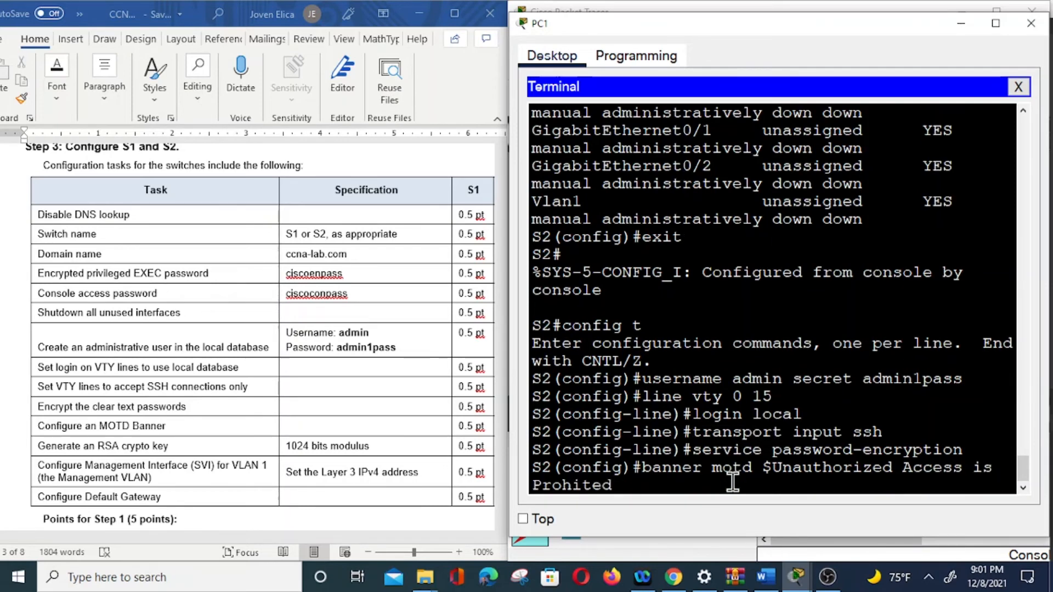
pyautogui.write(' $')
pyautogui.press('Return')
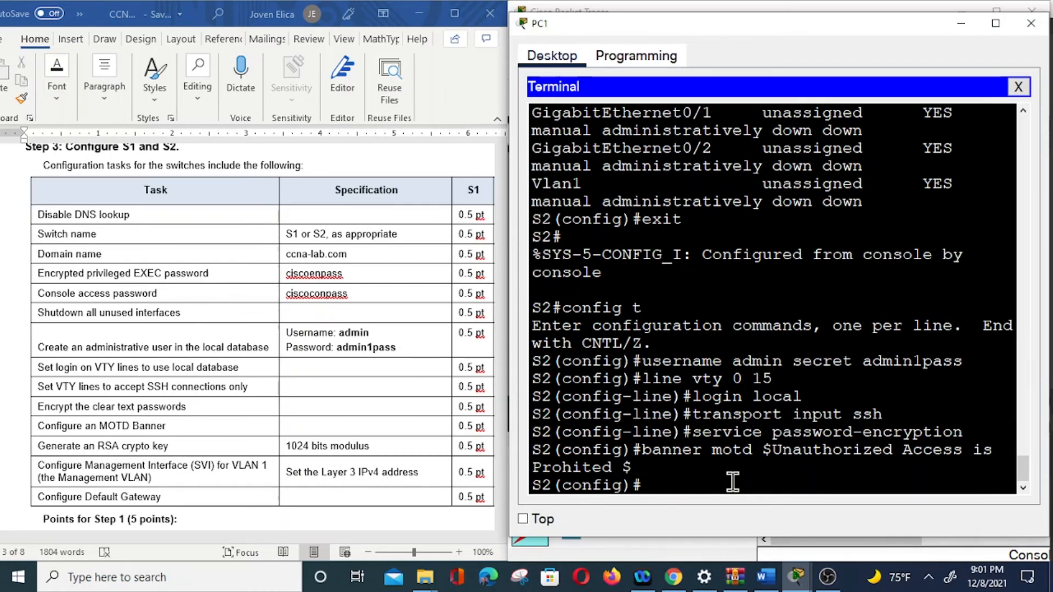
# Step: Generate 1024-bit RSA keys on S2, then bring the worksheet's Addressing Table into view
pyautogui.write('crypto key gen')
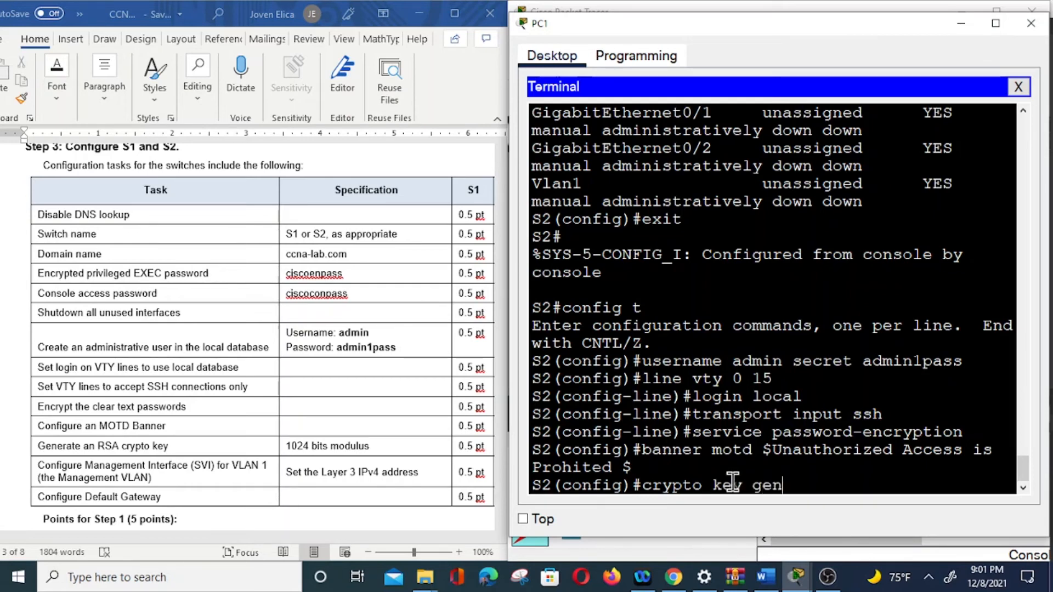
pyautogui.write('erate r')
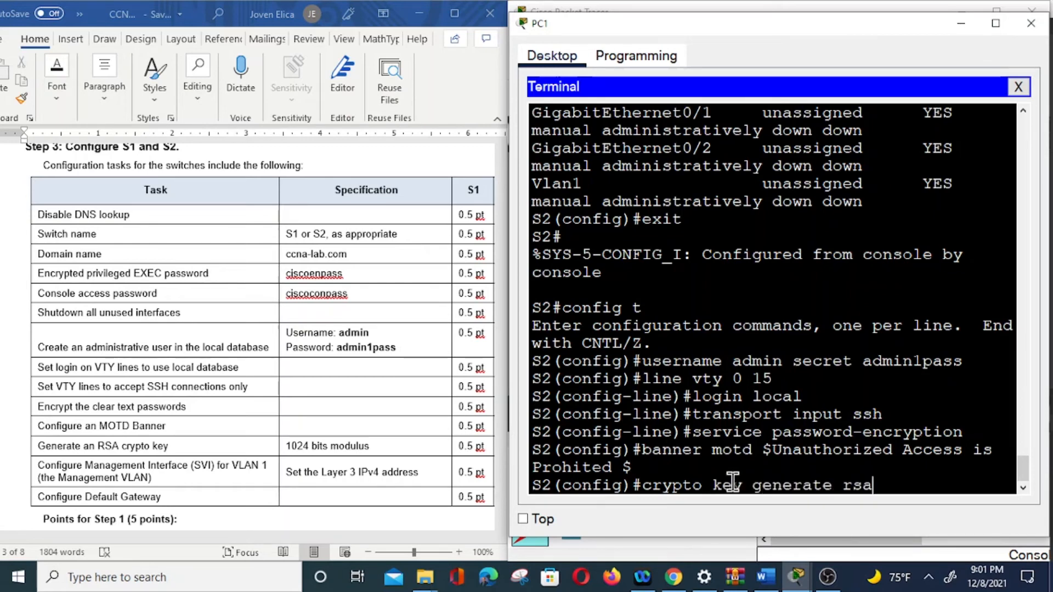
pyautogui.write('sa')
pyautogui.press('Return')
pyautogui.write('1')
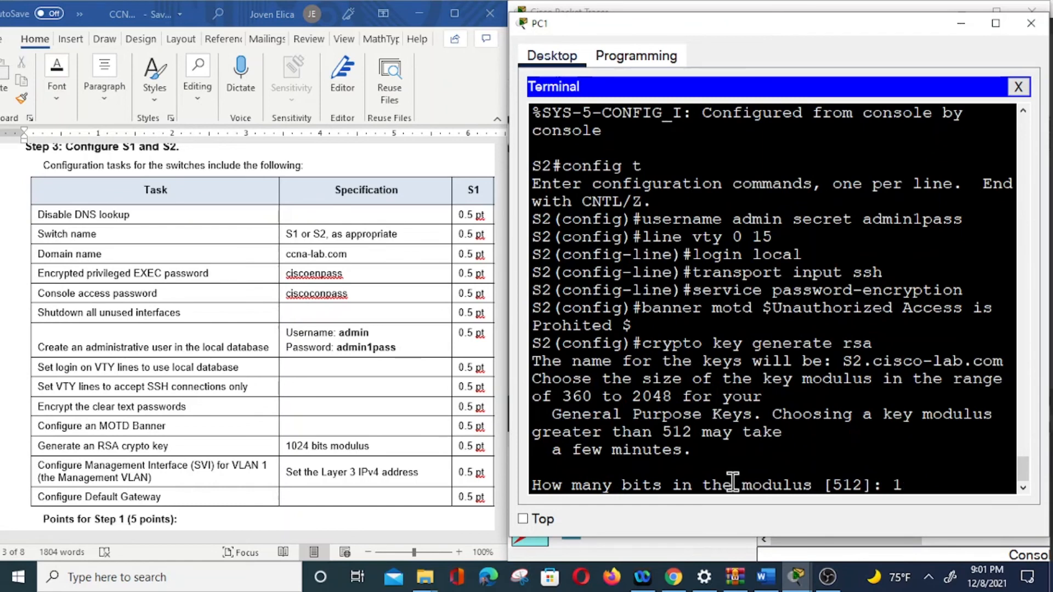
pyautogui.write('024')
pyautogui.press('Return')
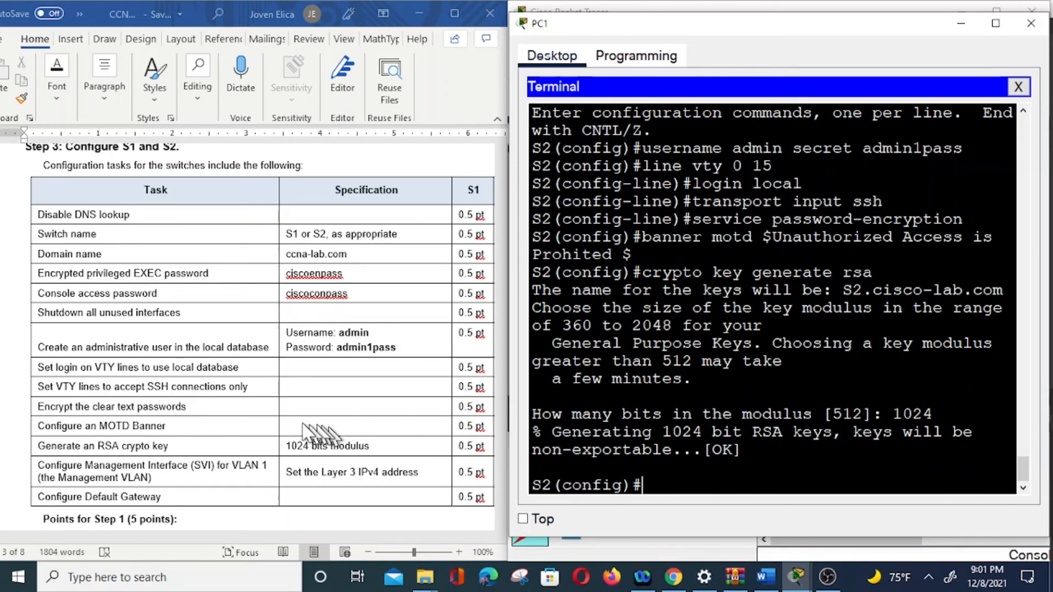
pyautogui.scroll(5, 303, 428)
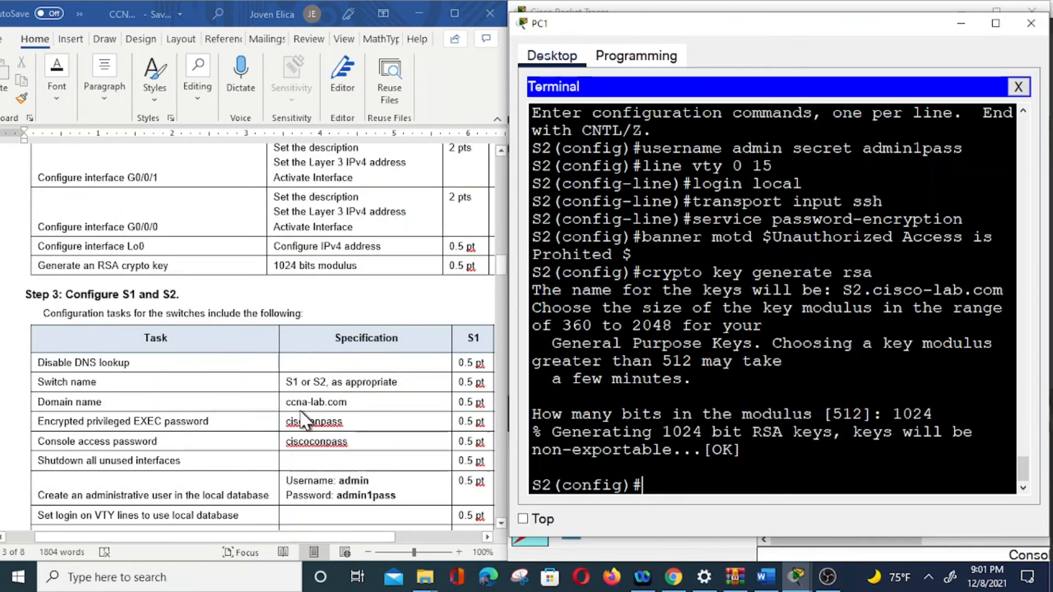
pyautogui.scroll(20, 303, 421)
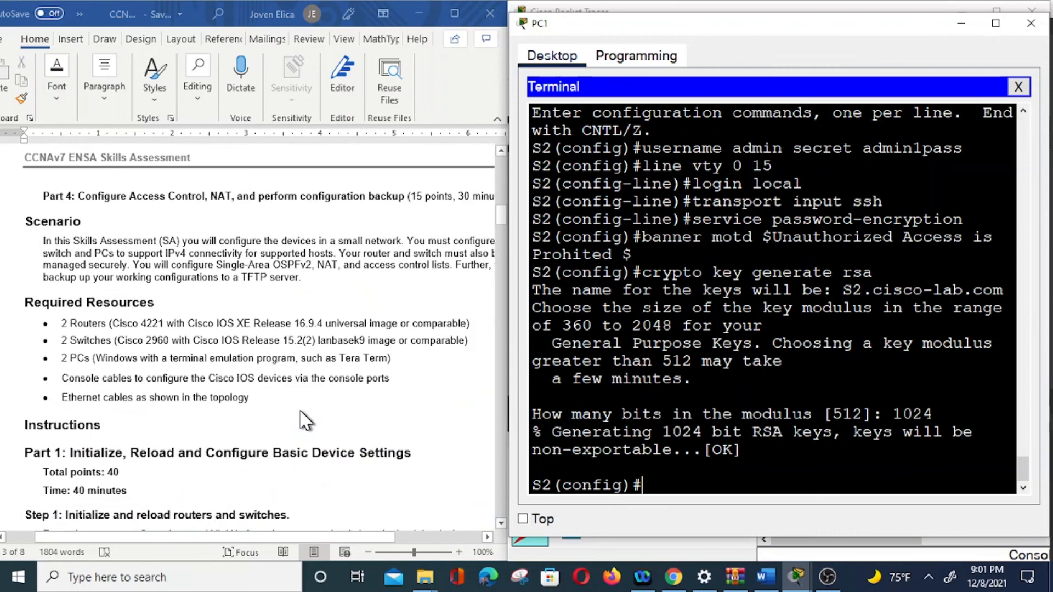
pyautogui.scroll(10, 303, 421)
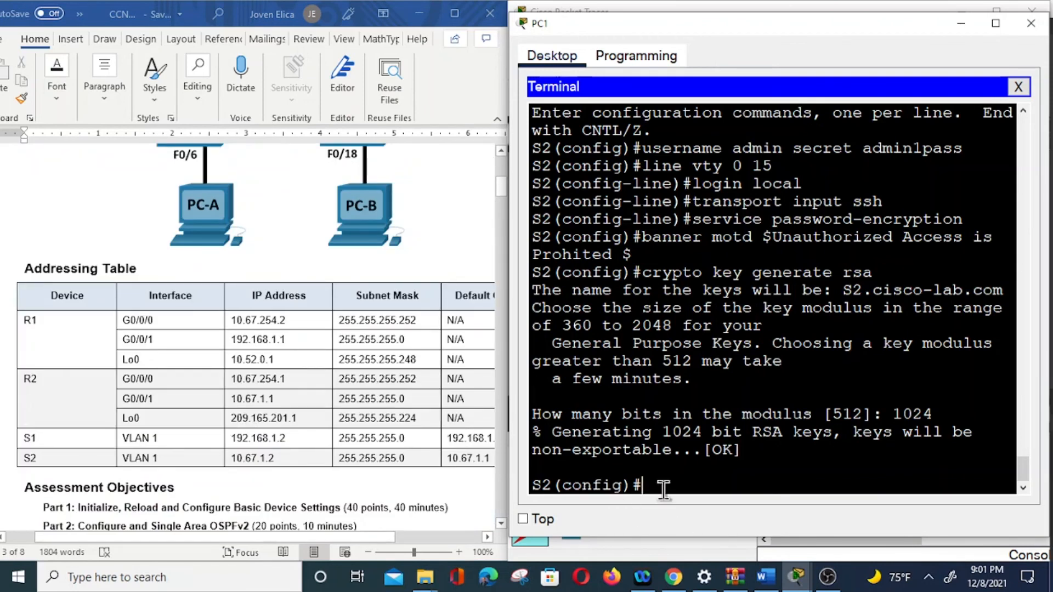
# Step: Give interface VLAN 1 the description 'management vlan' and address 10.67.1.2 255.255.255.0
pyautogui.write('i')
pyautogui.write('n')
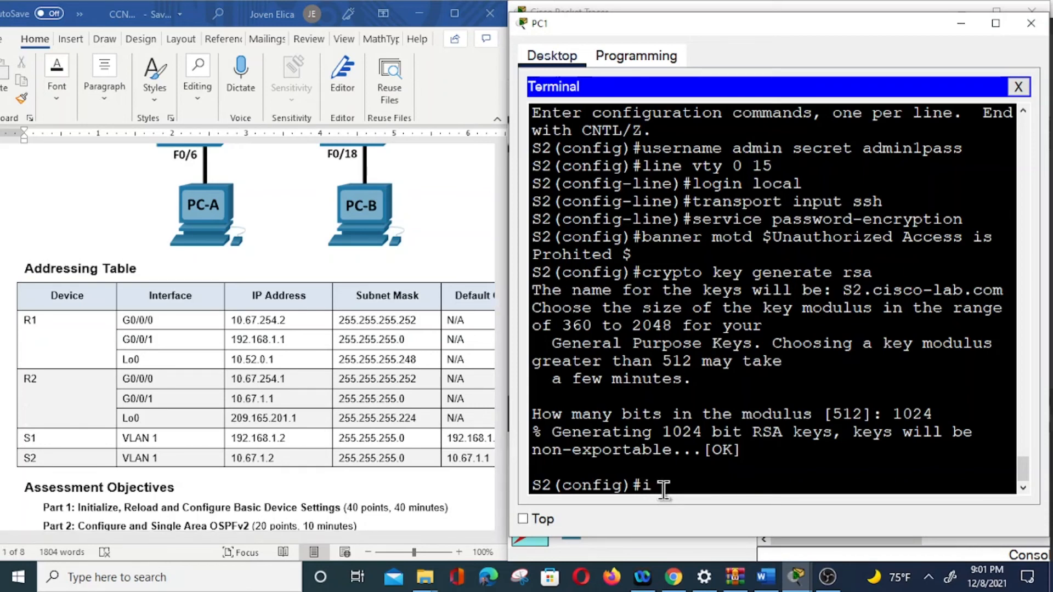
pyautogui.write('t vlan1')
pyautogui.press('Return')
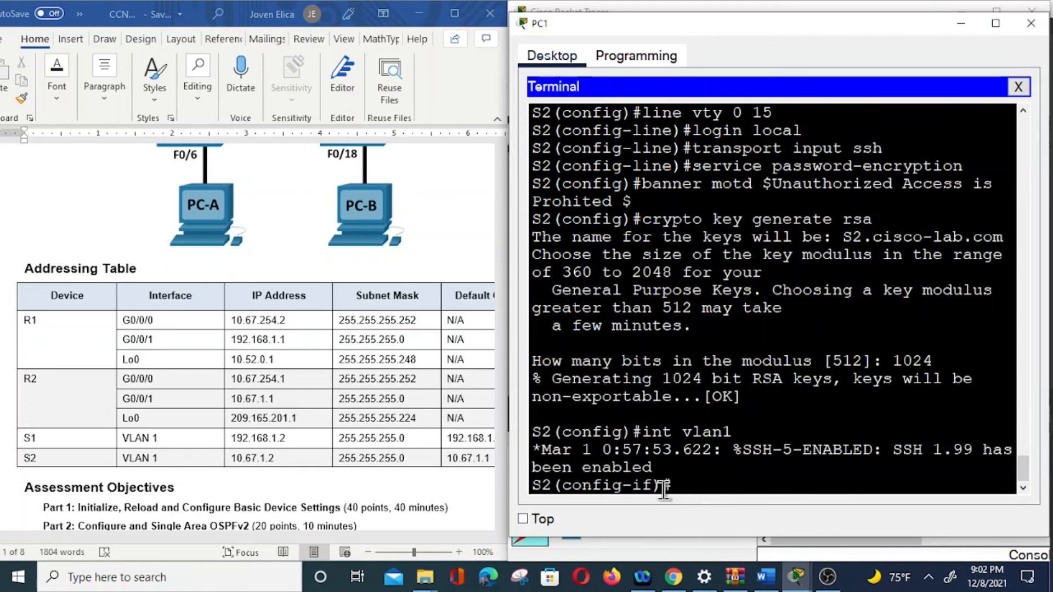
pyautogui.write('description')
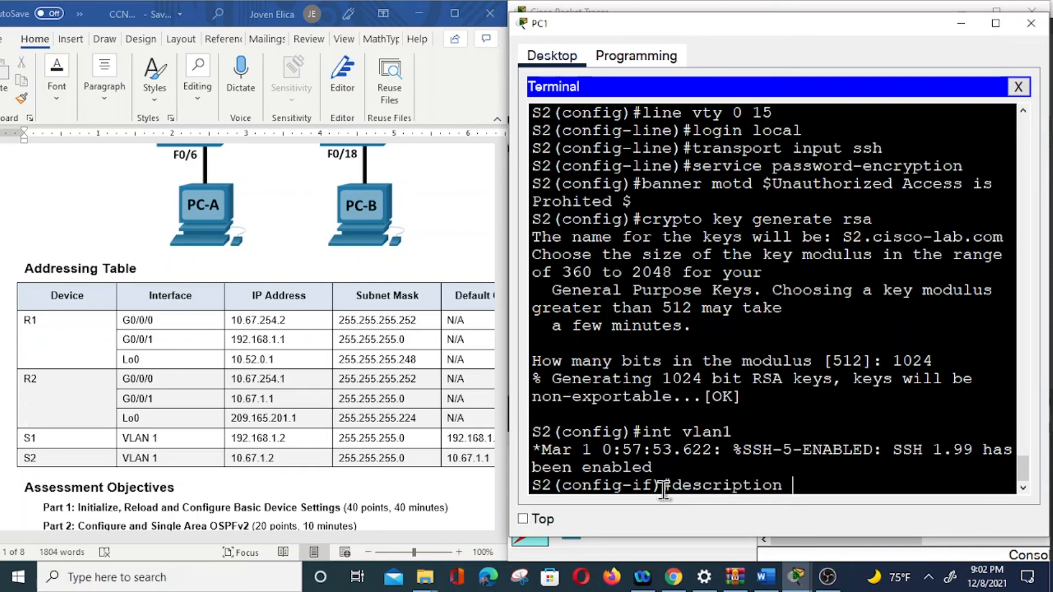
pyautogui.write(' manageman')
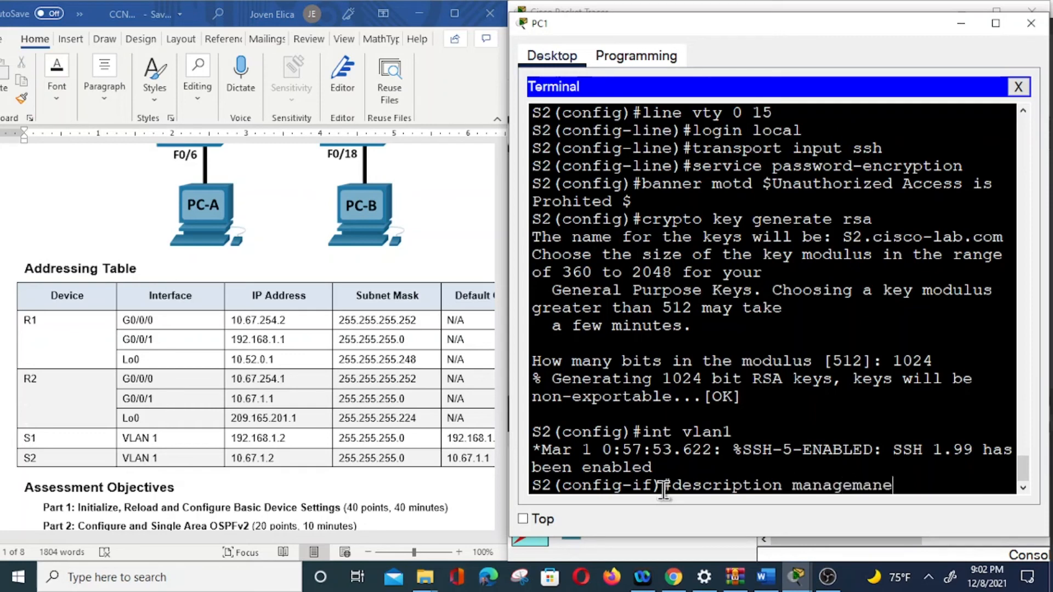
pyautogui.press('BackSpace')
pyautogui.press('BackSpace')
pyautogui.write('ent vlan')
pyautogui.press('Return')
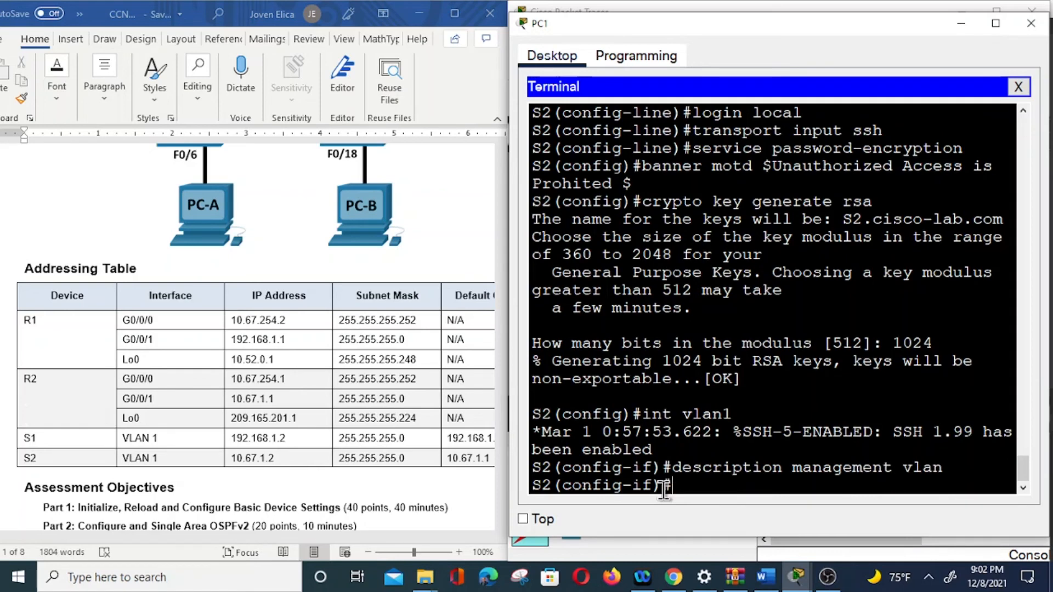
pyautogui.write('ip address 1')
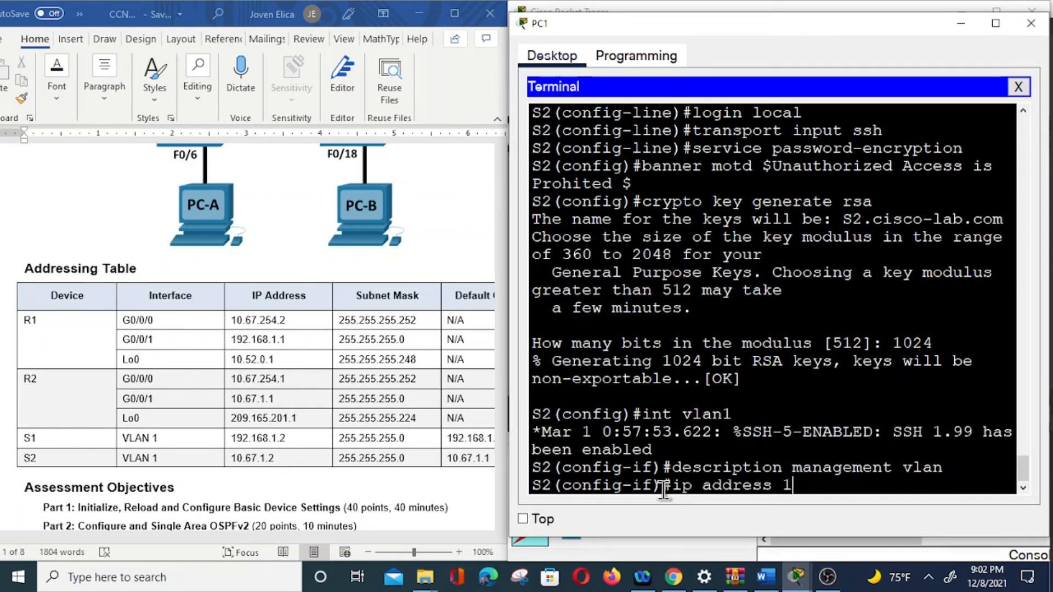
pyautogui.write('0.67.1.2')
pyautogui.write('255.255.255.0')
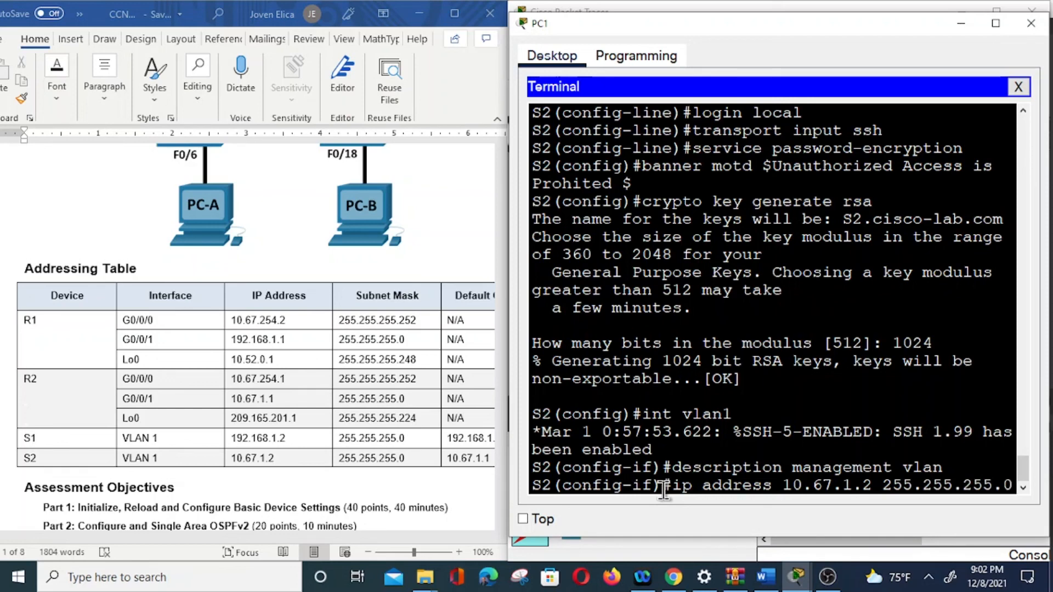
pyautogui.press('Return')
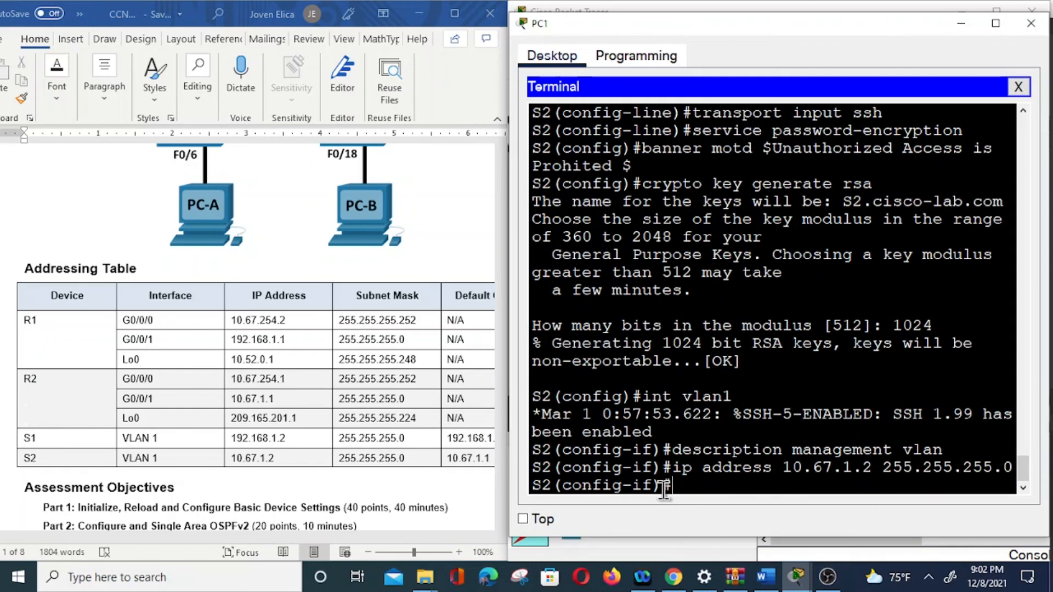
pyautogui.write('exit')
pyautogui.press('Return')
# Step: Set S2's default gateway to 10.67.1.1 and leave configuration mode
pyautogui.write('ip degault')
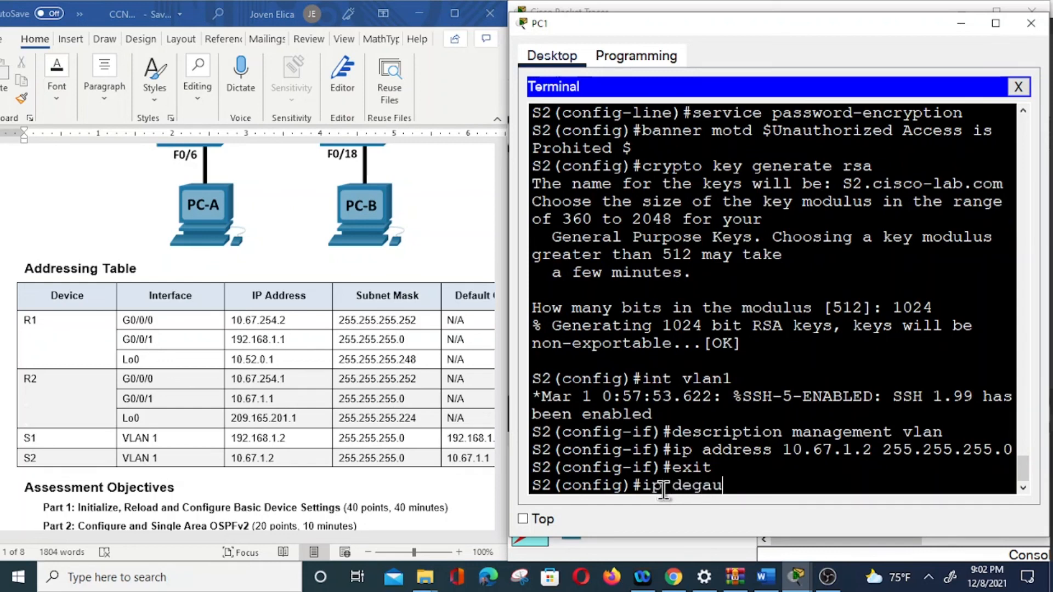
pyautogui.press('BackSpace')
pyautogui.press('BackSpace')
pyautogui.press('BackSpace')
pyautogui.press('BackSpace')
pyautogui.press('BackSpace')
pyautogui.write('fault-gateway')
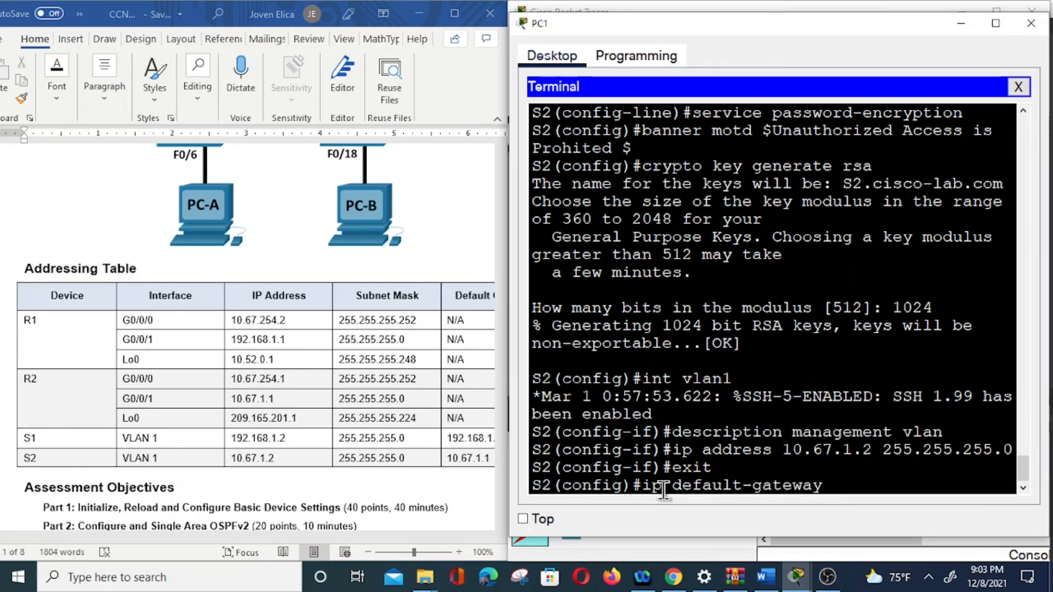
pyautogui.write(' 10.67.1.1')
pyautogui.press('Return')
pyautogui.write('exit')
pyautogui.press('Return')
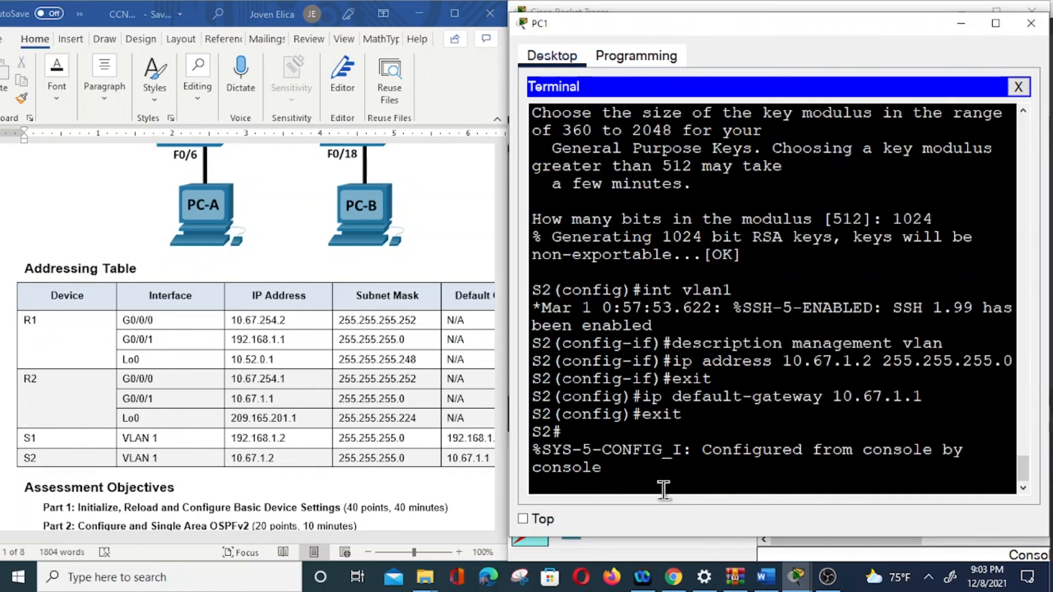
# Step: Run copy run start to save S2's config, then scroll the worksheet to Part 2: Configure Single Area OSPFv2
pyautogui.press('Return')
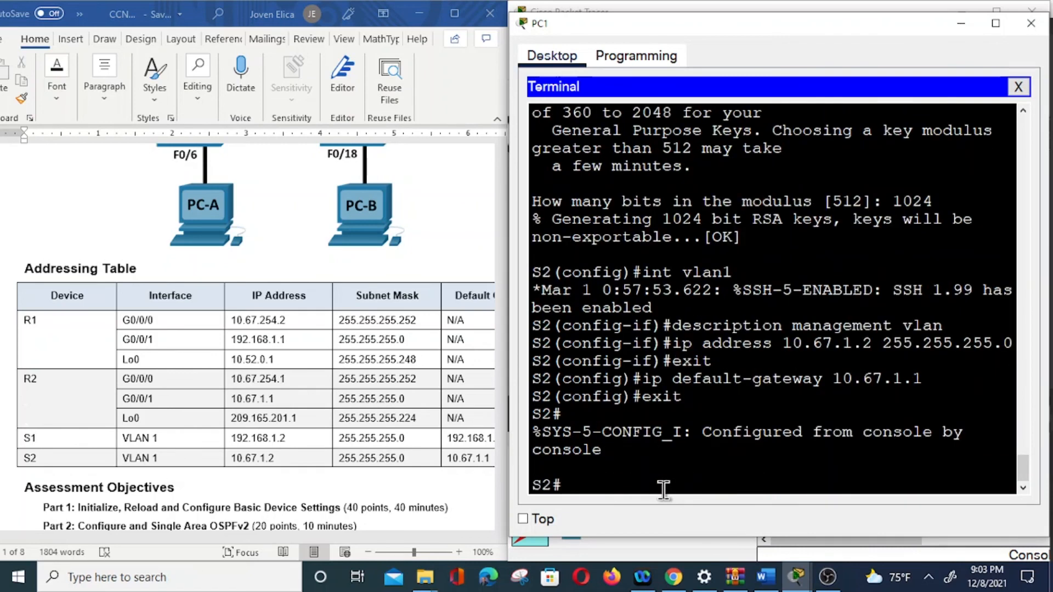
pyautogui.write('copy run start')
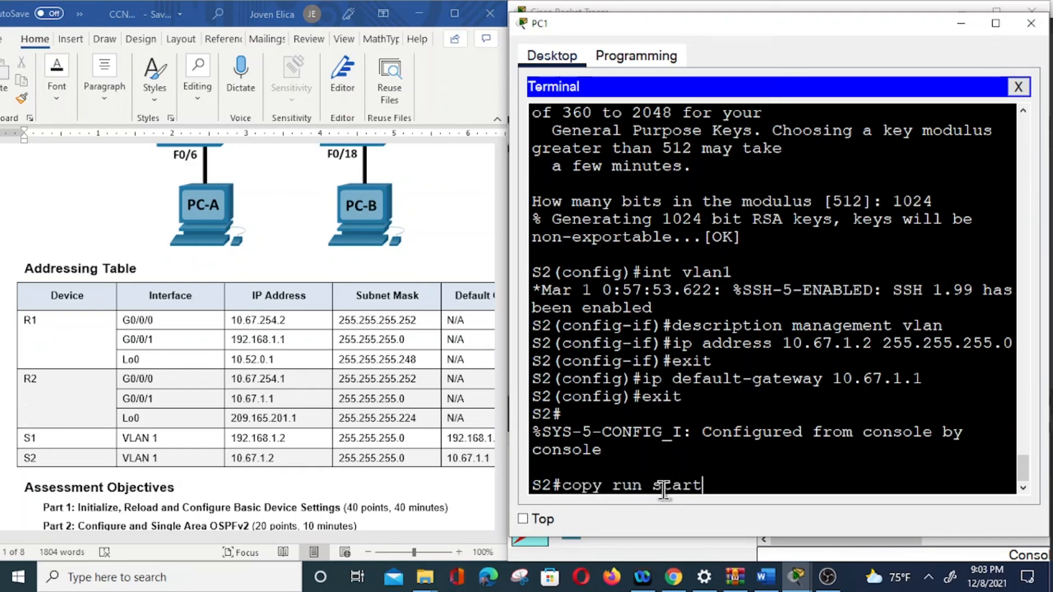
pyautogui.press('Return')
pyautogui.press('Return')
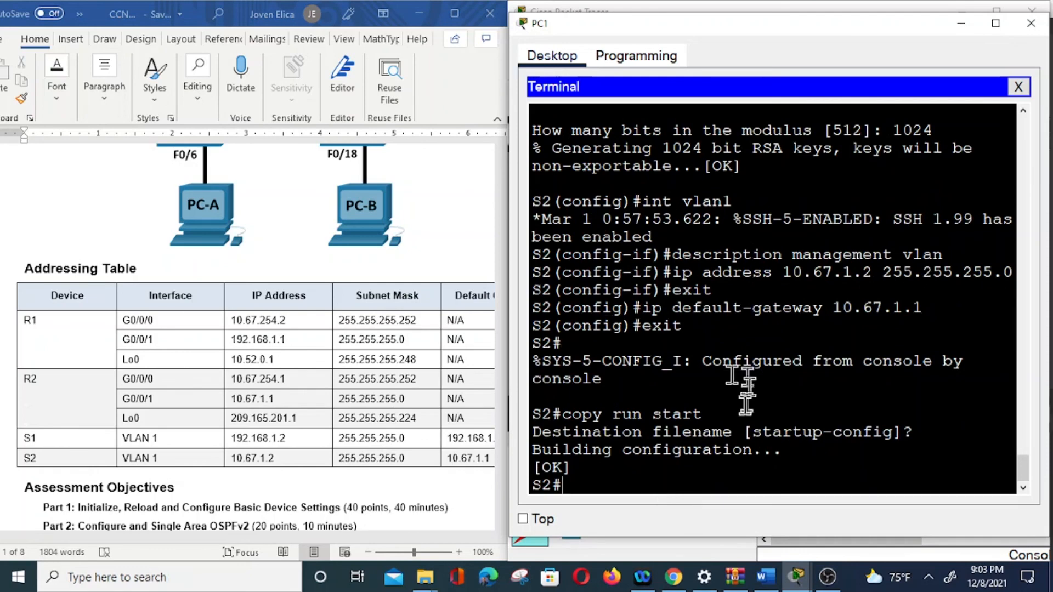
pyautogui.scroll(-3, 282, 409)
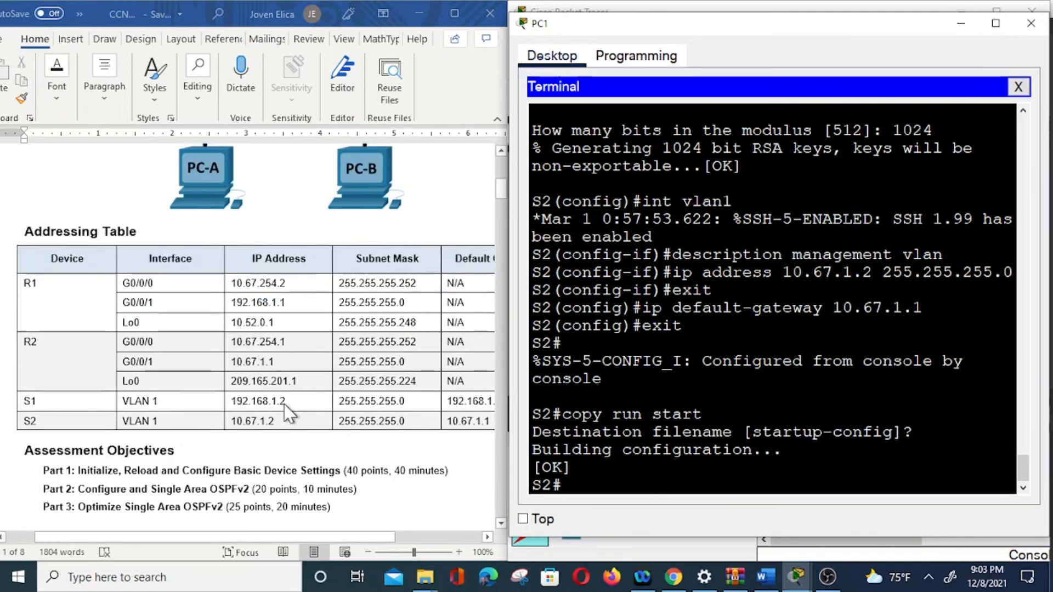
pyautogui.scroll(-3, 291, 409)
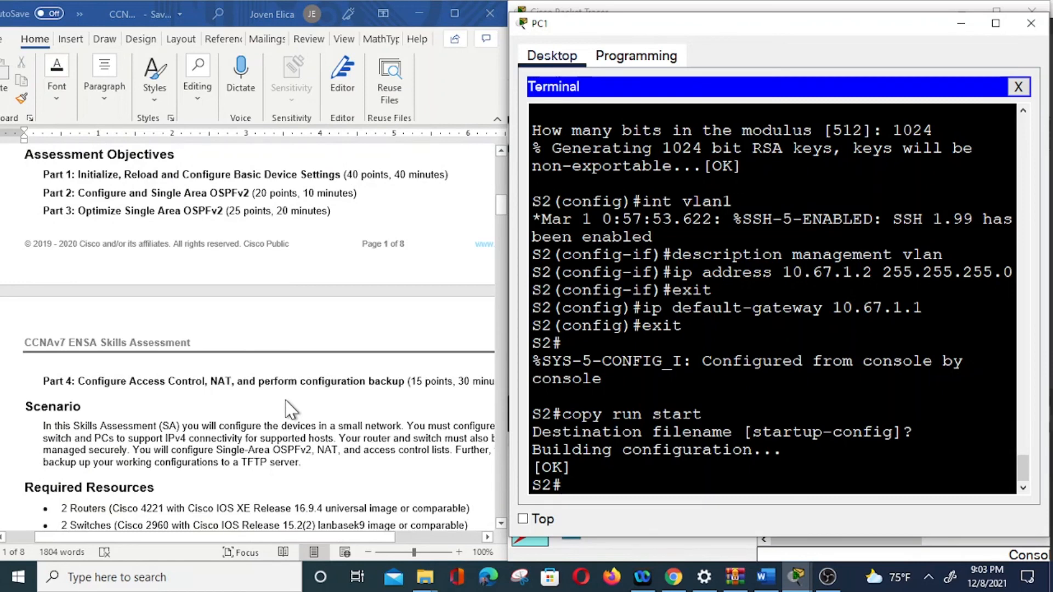
pyautogui.scroll(-5, 286, 401)
pyautogui.scroll(-5, 288, 393)
pyautogui.scroll(-3, 287, 391)
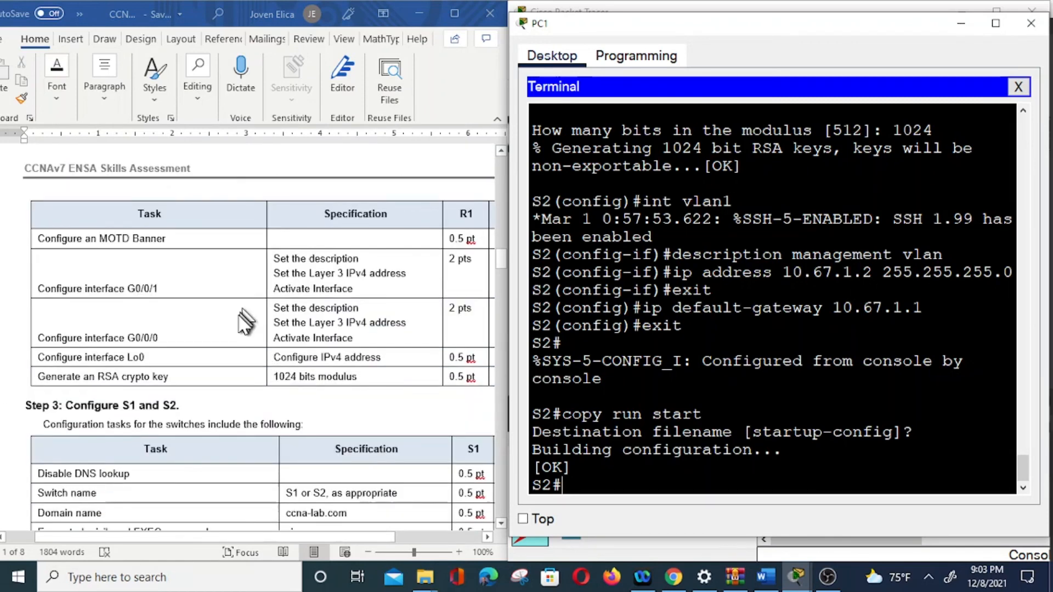
pyautogui.scroll(-7, 245, 321)
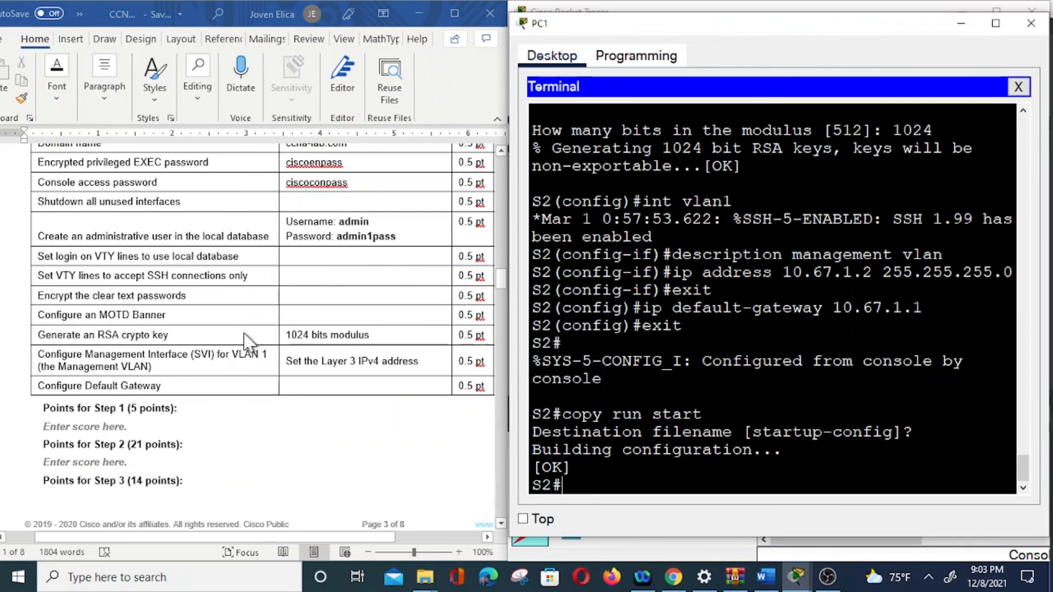
pyautogui.scroll(-7, 244, 334)
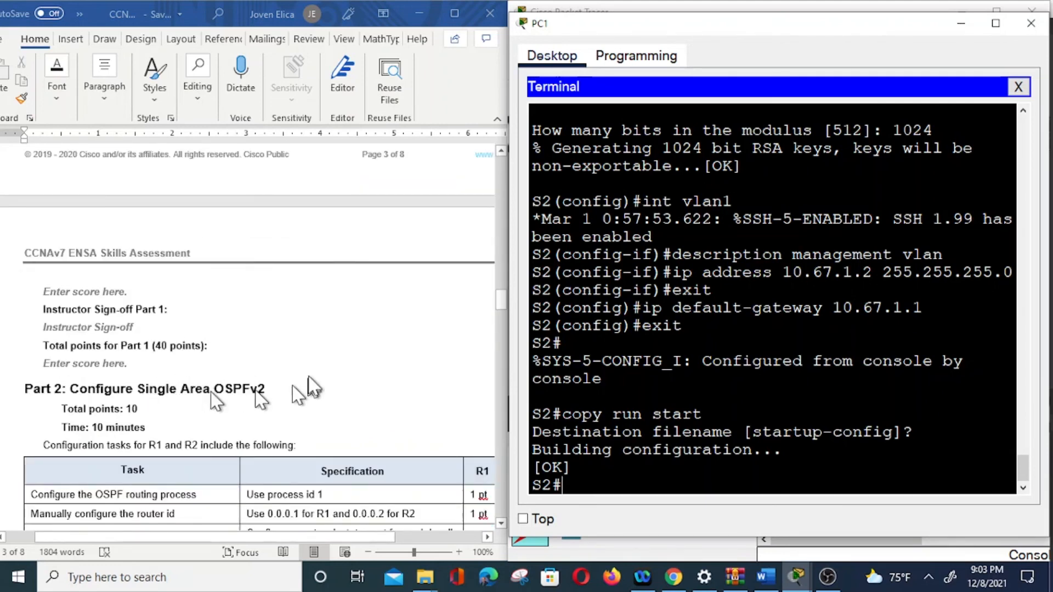
pyautogui.click(827, 577)
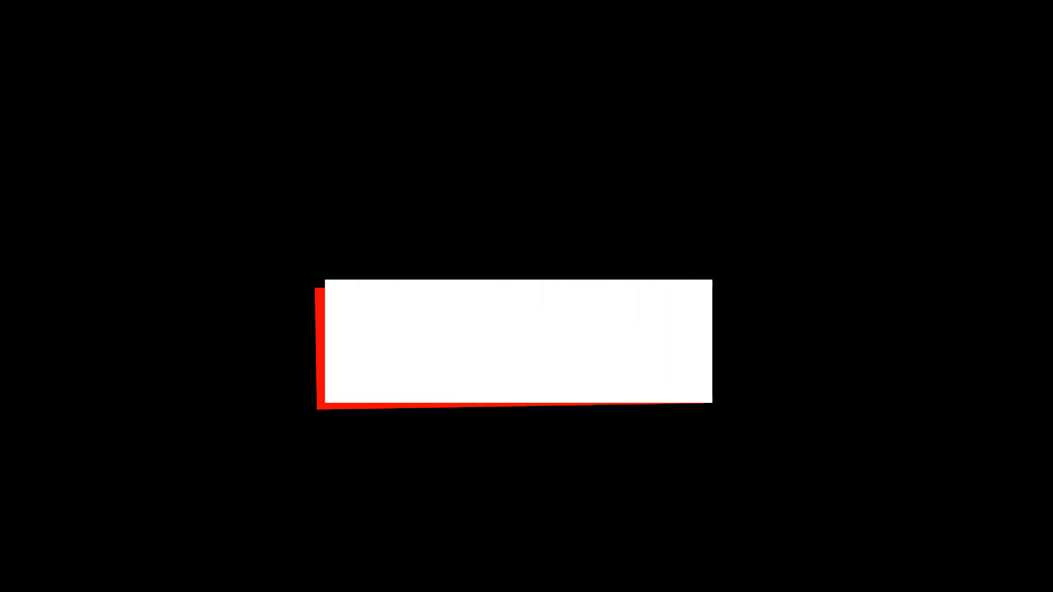